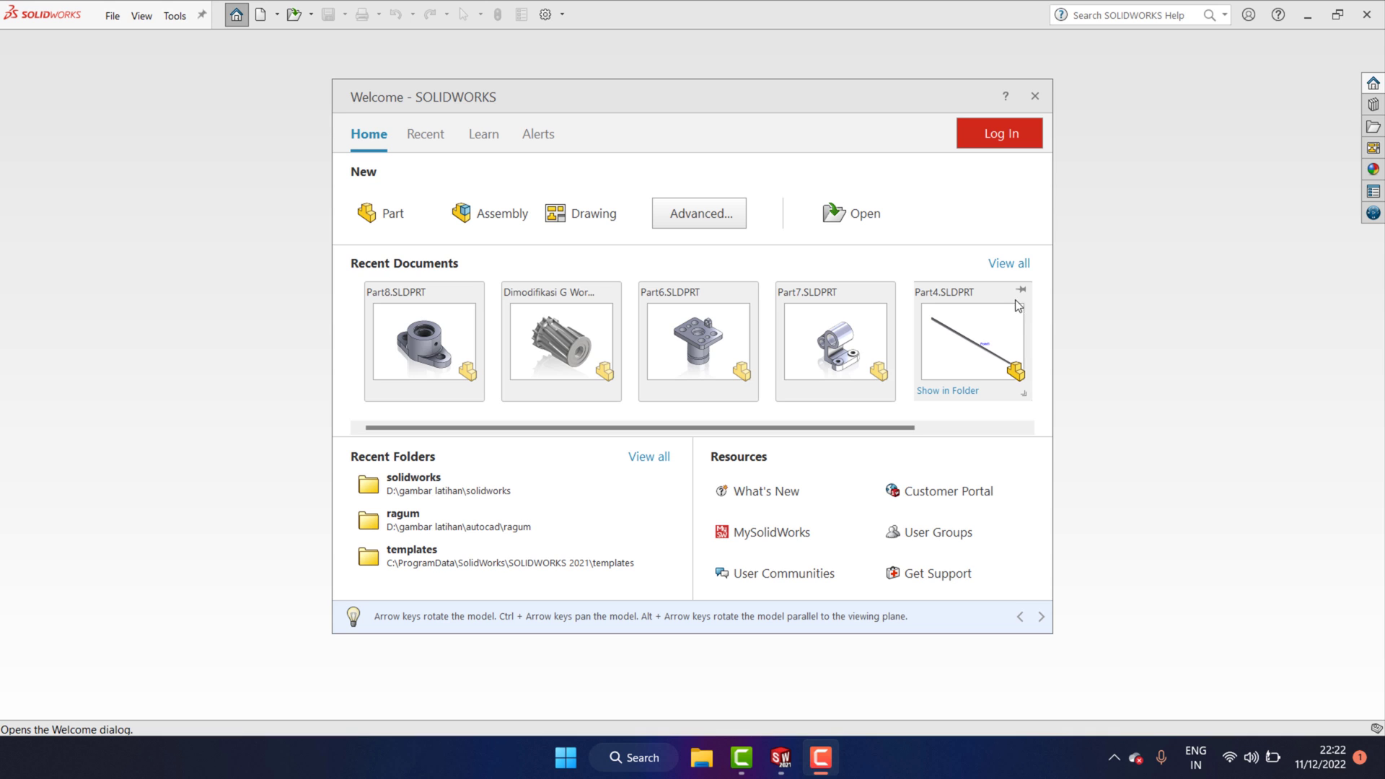
Start a new blank part document (Part2) from the Welcome dialog
left_click(387, 218)
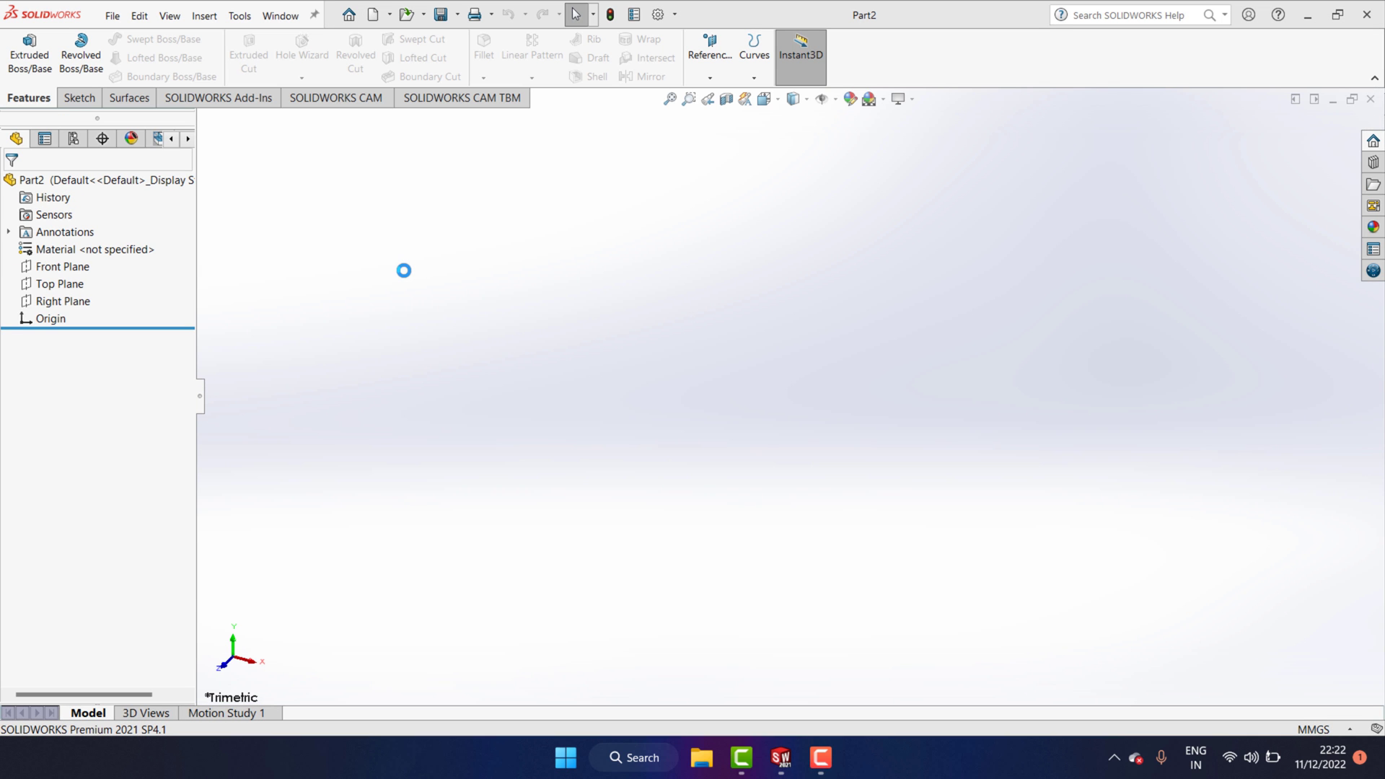
Start a sketch on the Top Plane, viewed normal, with a circle centred on the origin
left_click(61, 284)
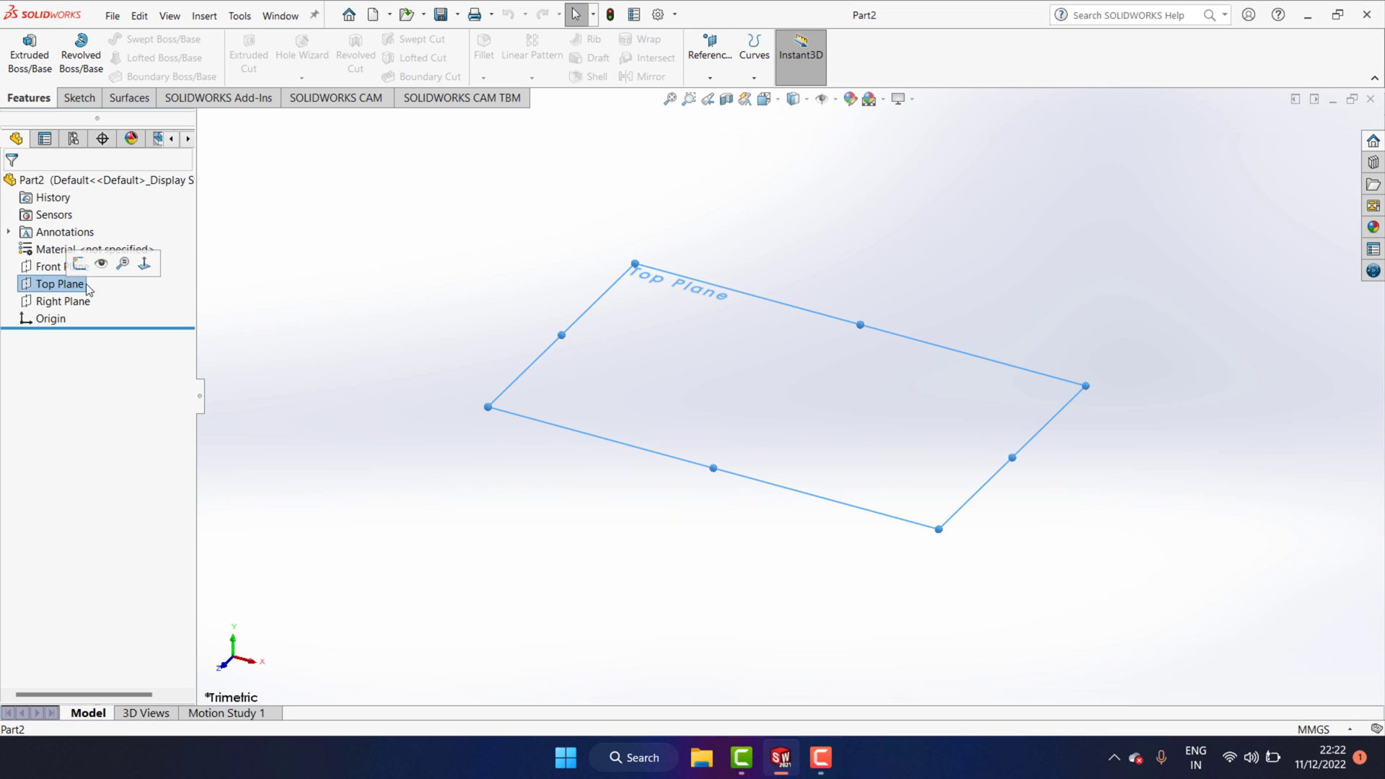
left_click(144, 264)
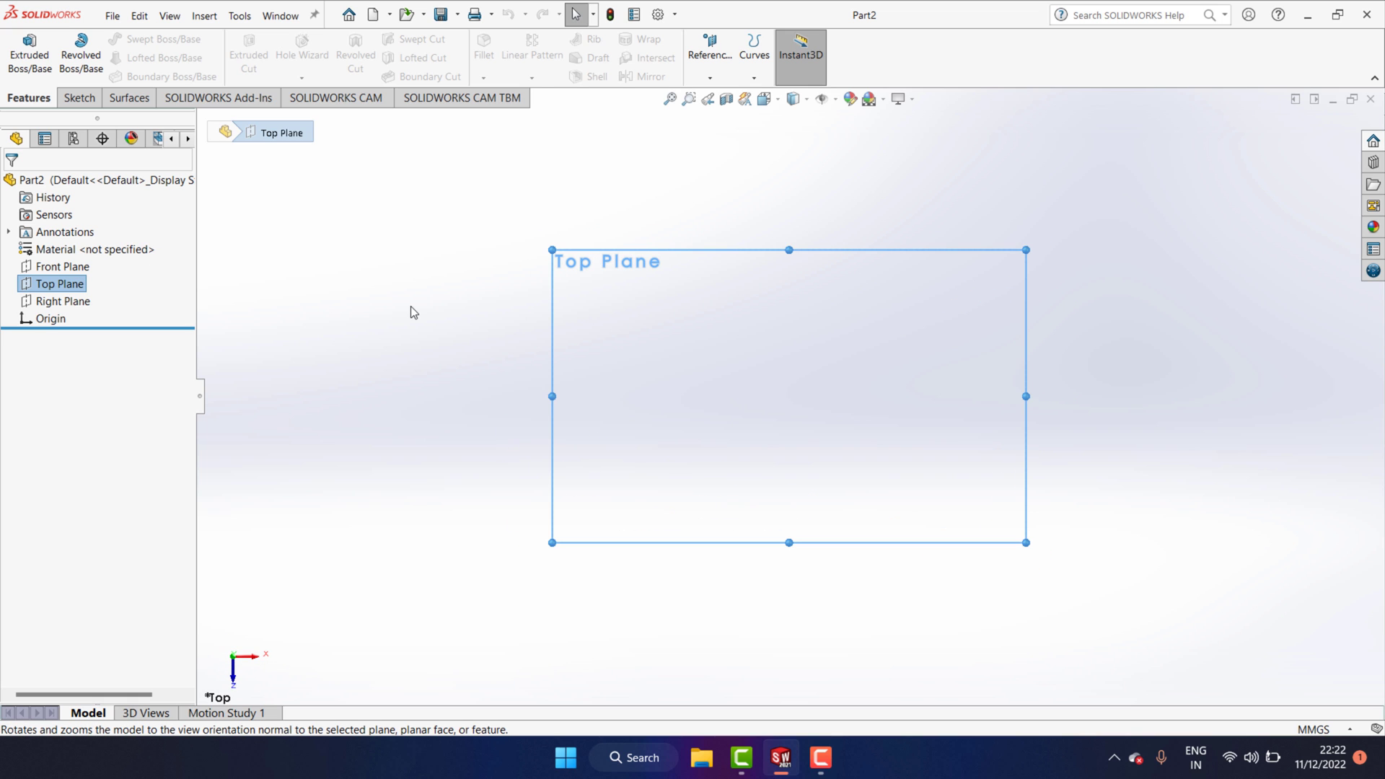
left_click(77, 98)
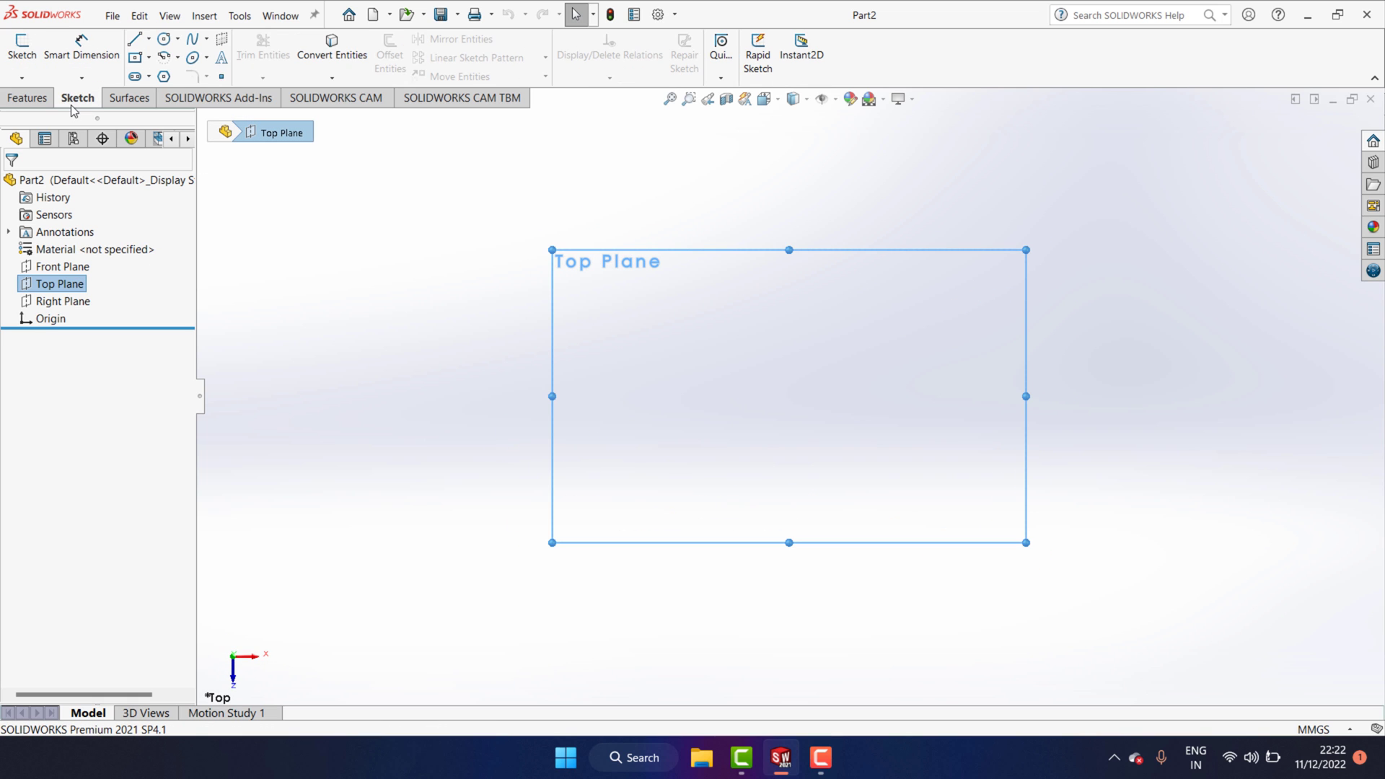
left_click(165, 38)
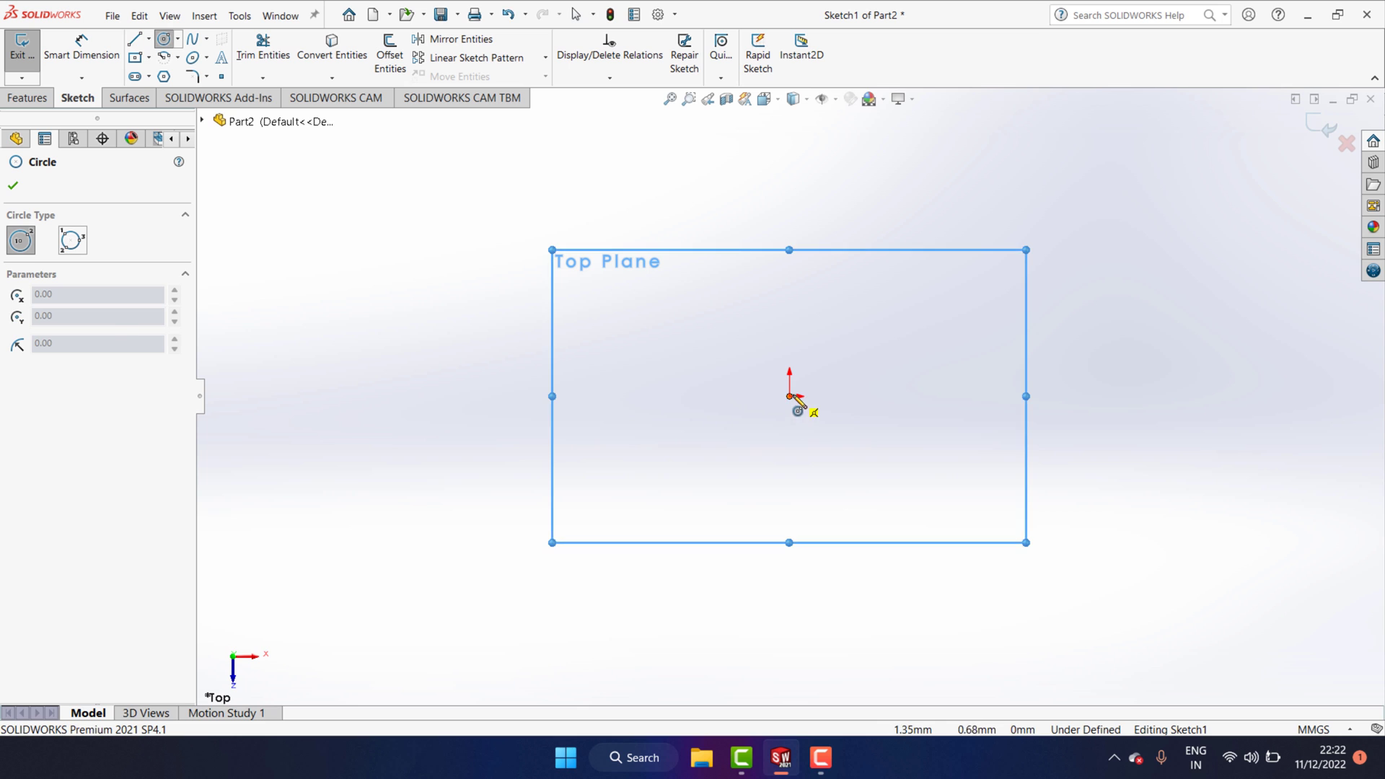
left_click(789, 396)
left_click(794, 304)
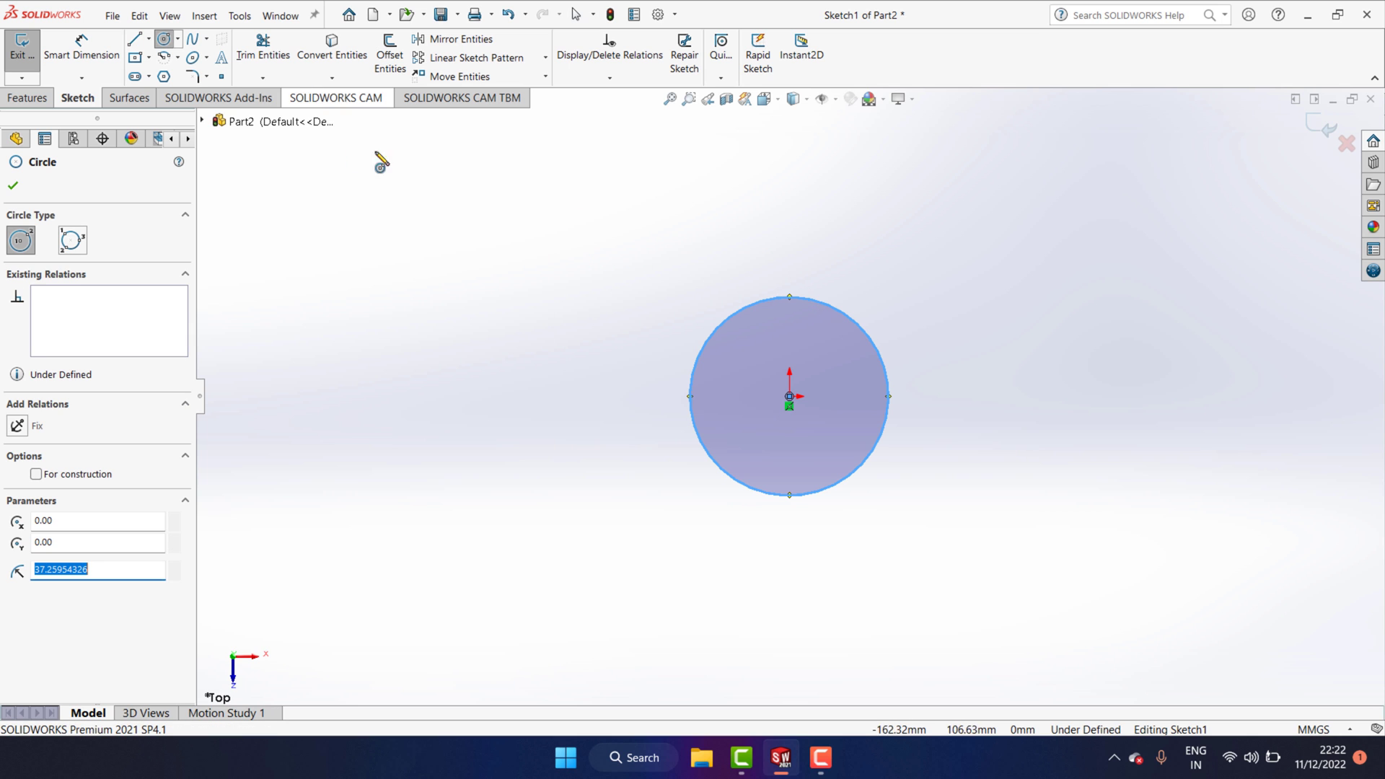
Dimension the circle's diameter to 100 mm
left_click(81, 47)
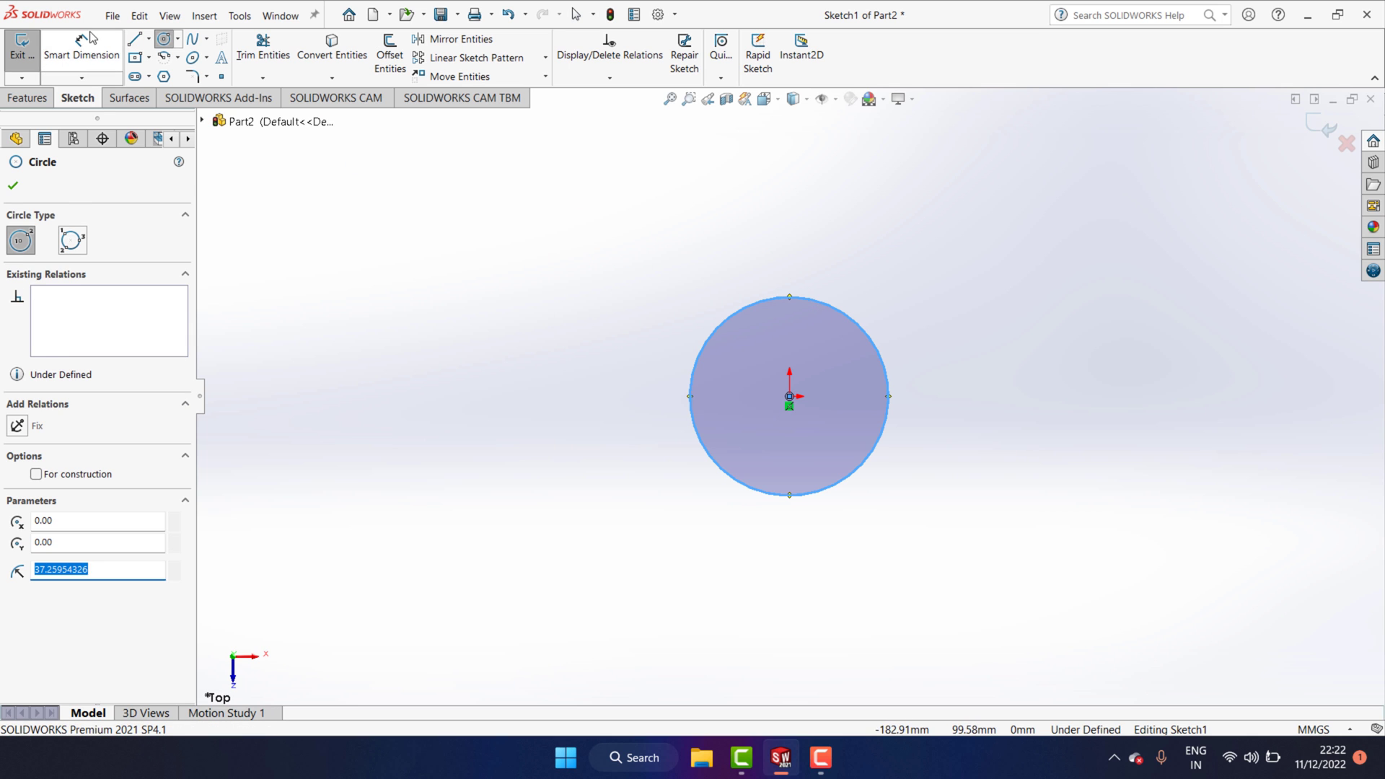
left_click(874, 338)
left_click(896, 317)
type("1")
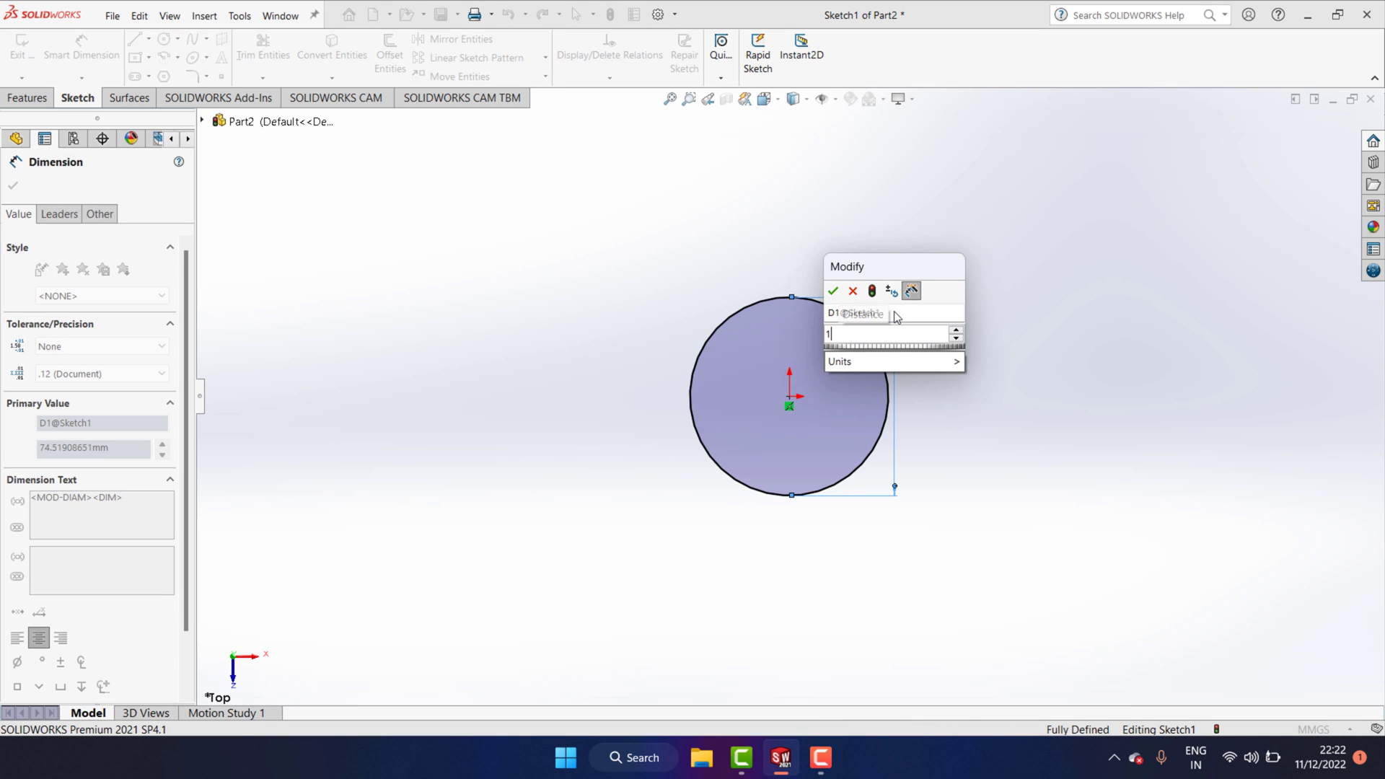
type("00")
key("Return")
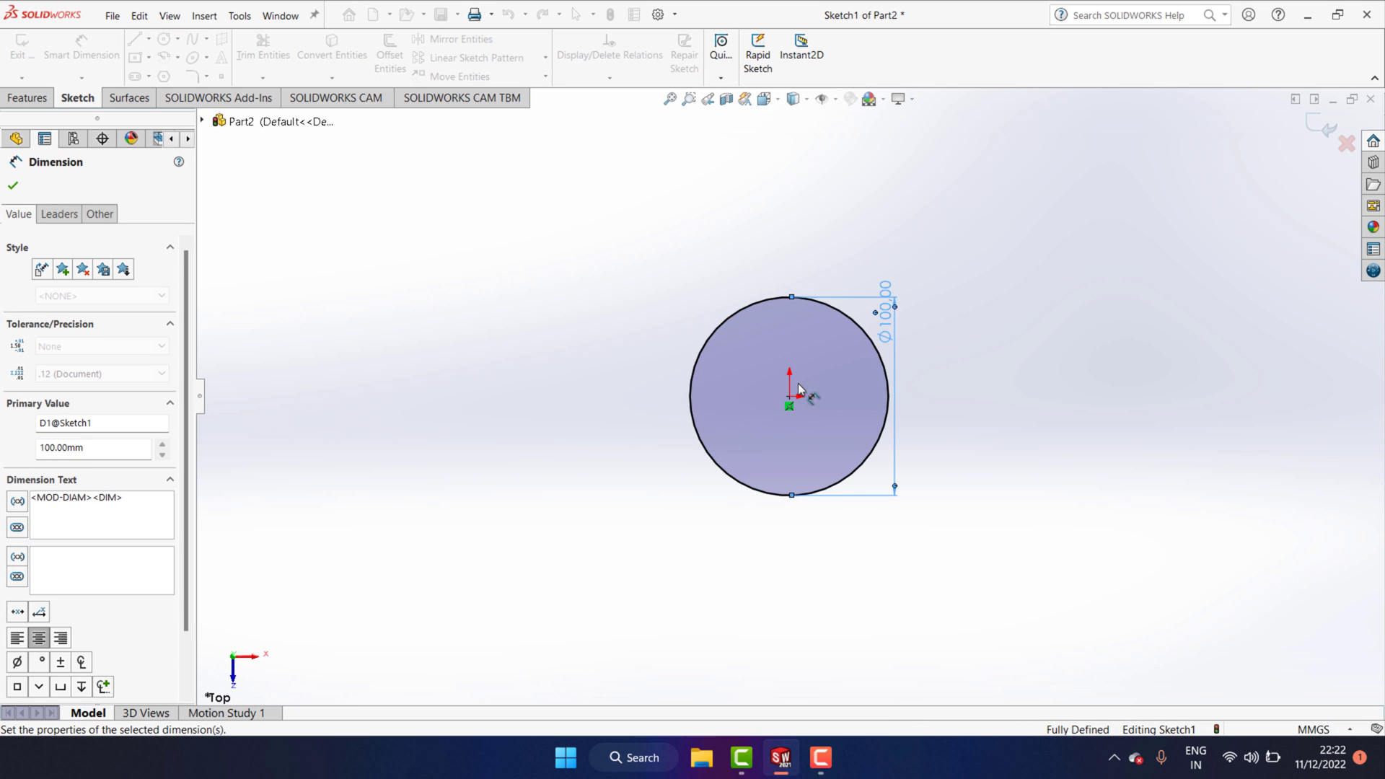
scroll(942, 408, "up", 2)
middle_click_drag(942, 408, 573, 337, "ctrl")
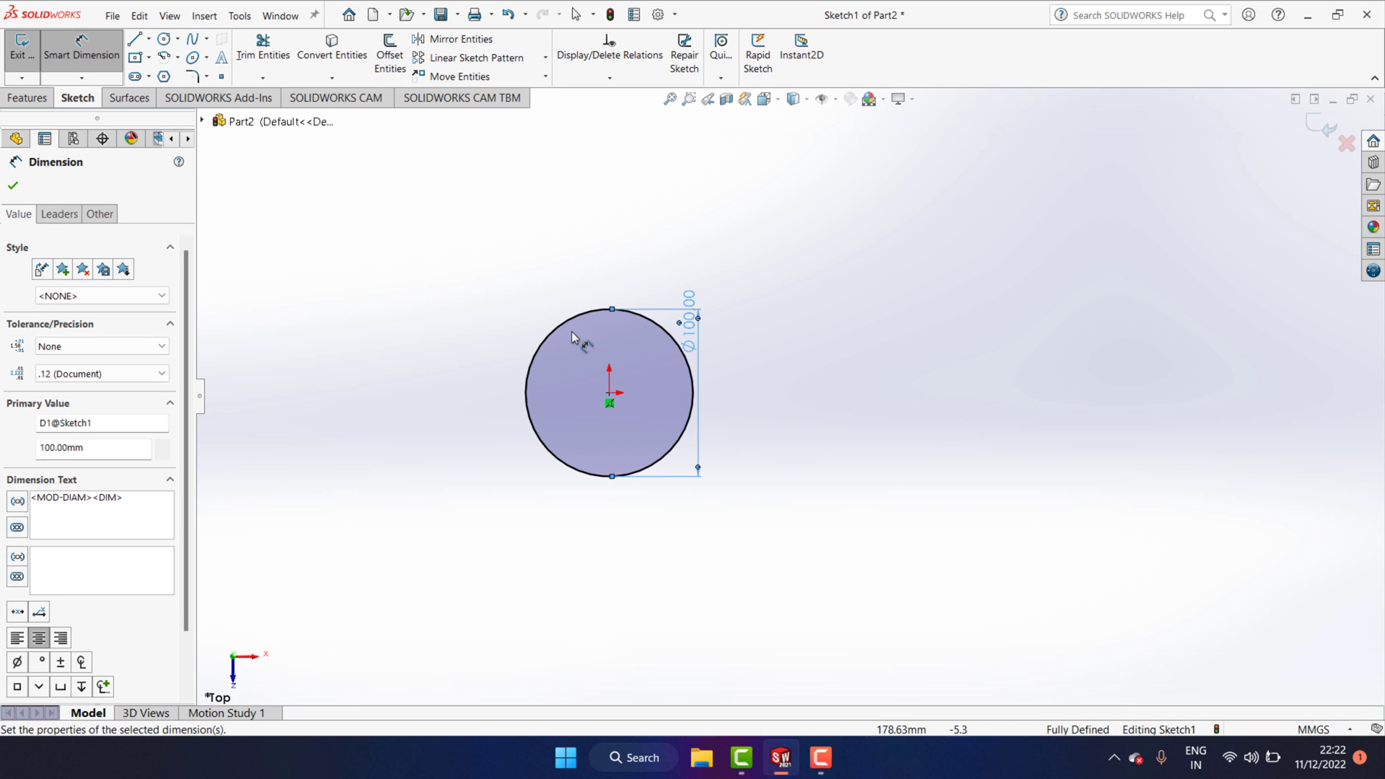
left_click(134, 39)
Draw a horizontal line rightward from the circle's centre, dimensioned to 250 mm
left_click(609, 393)
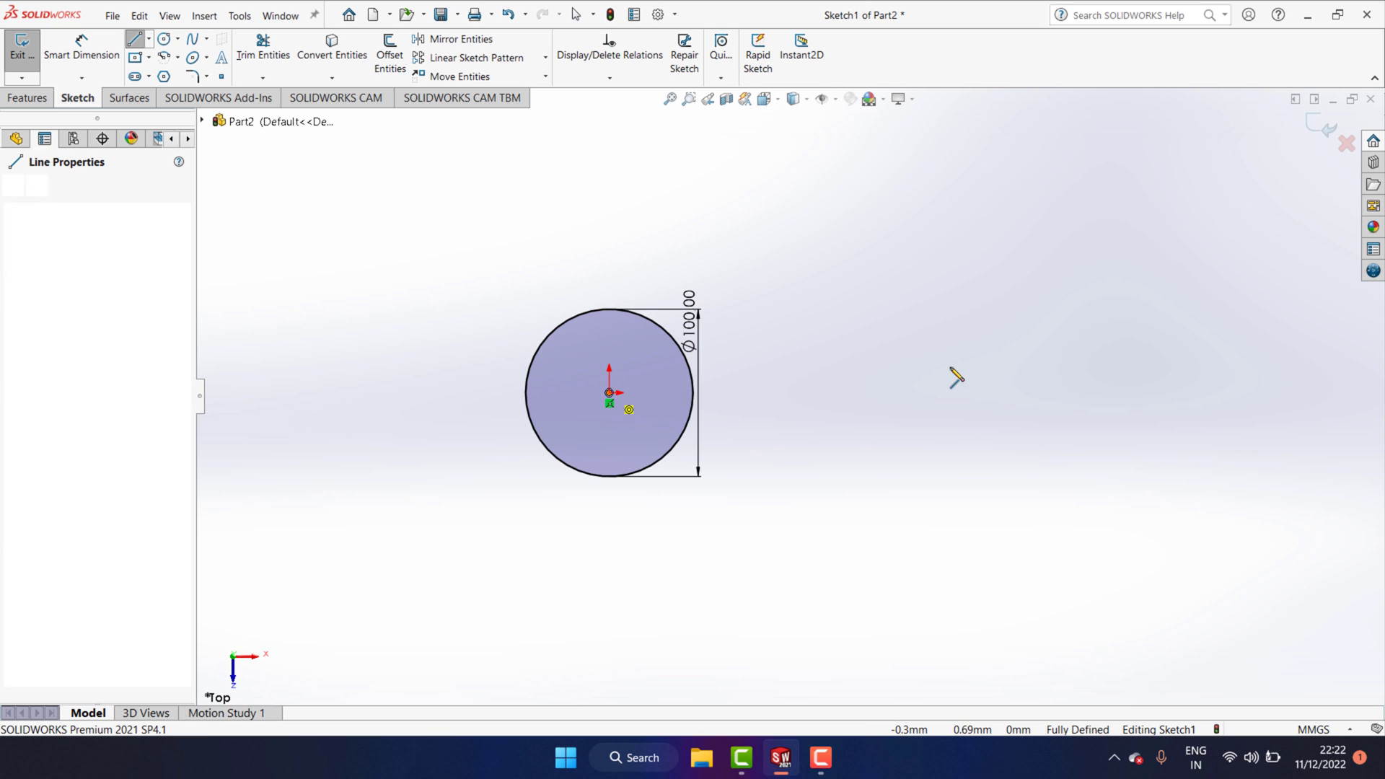
left_click(989, 393)
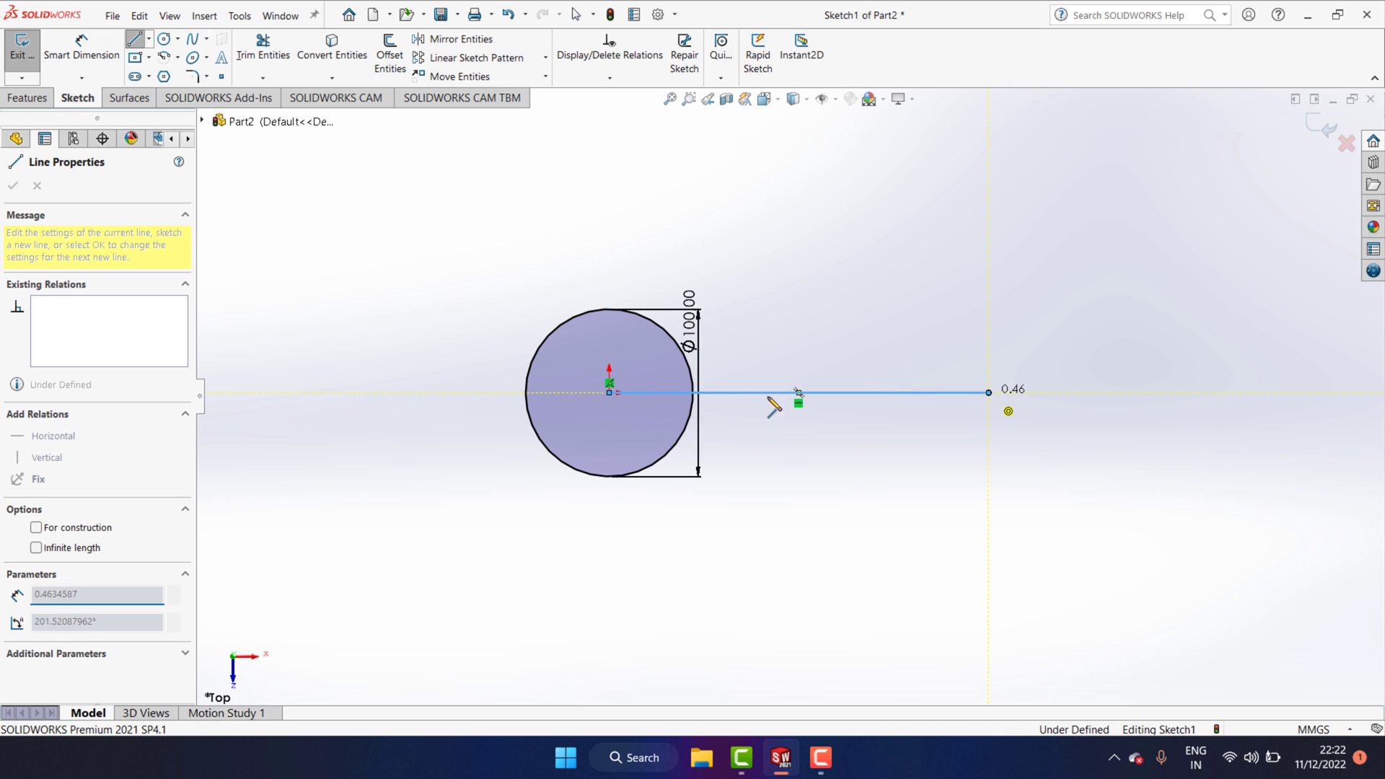
left_click(82, 47)
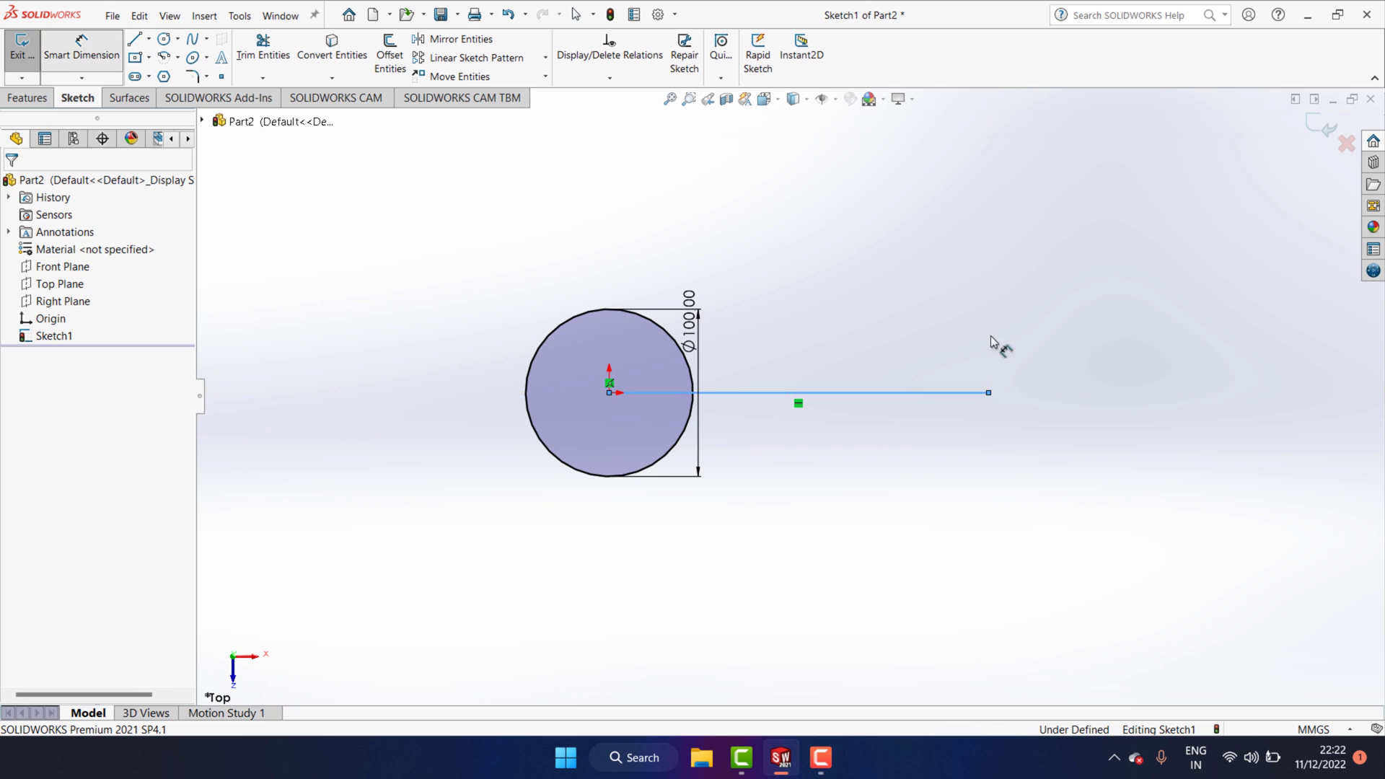
left_click(856, 393)
left_click(819, 272)
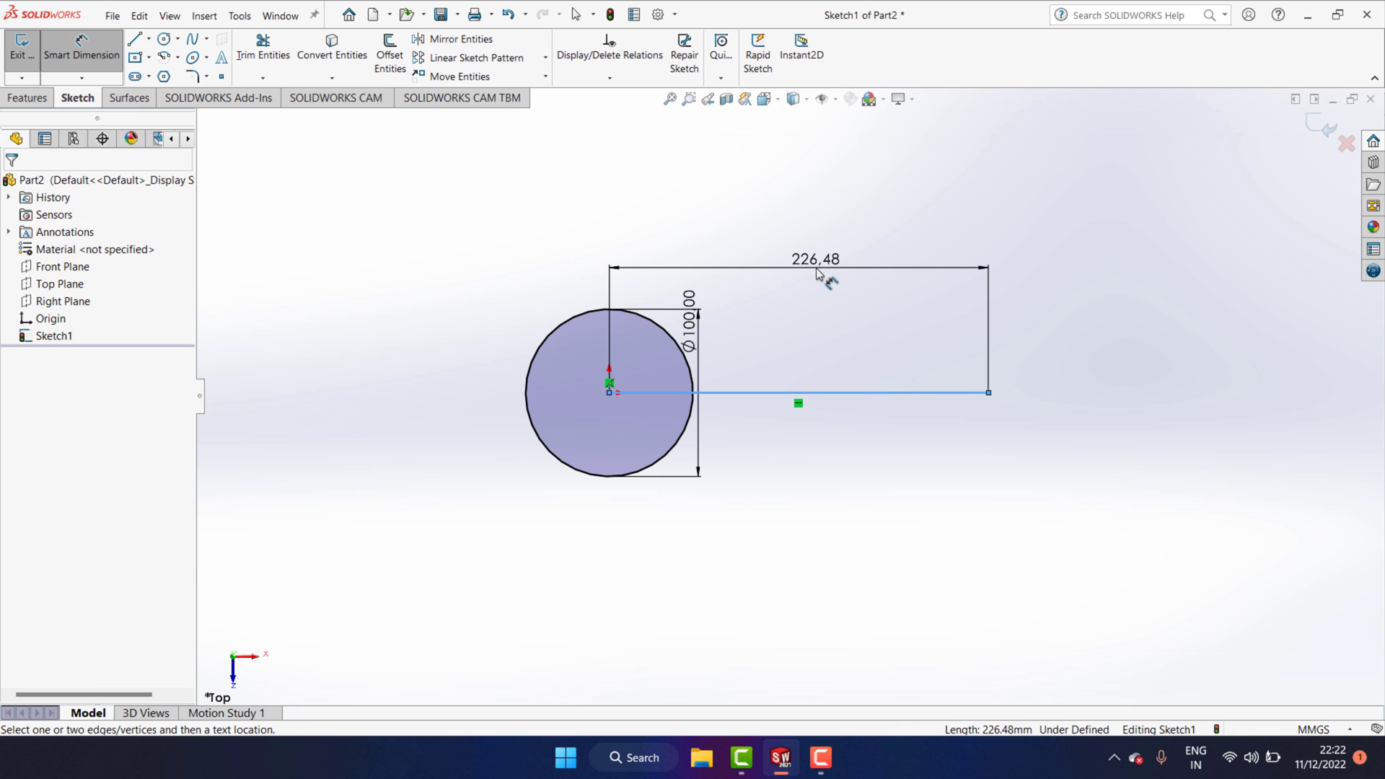
type("250")
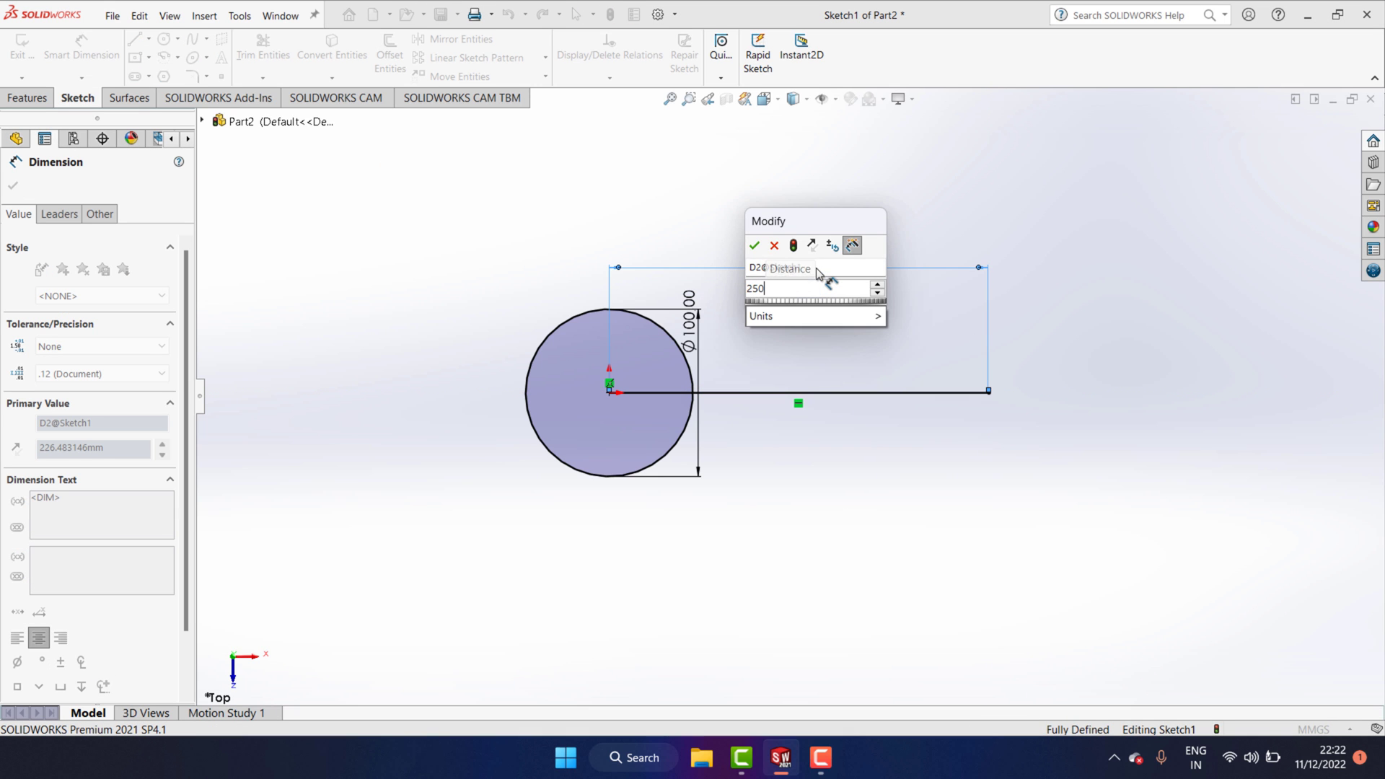
left_click(754, 246)
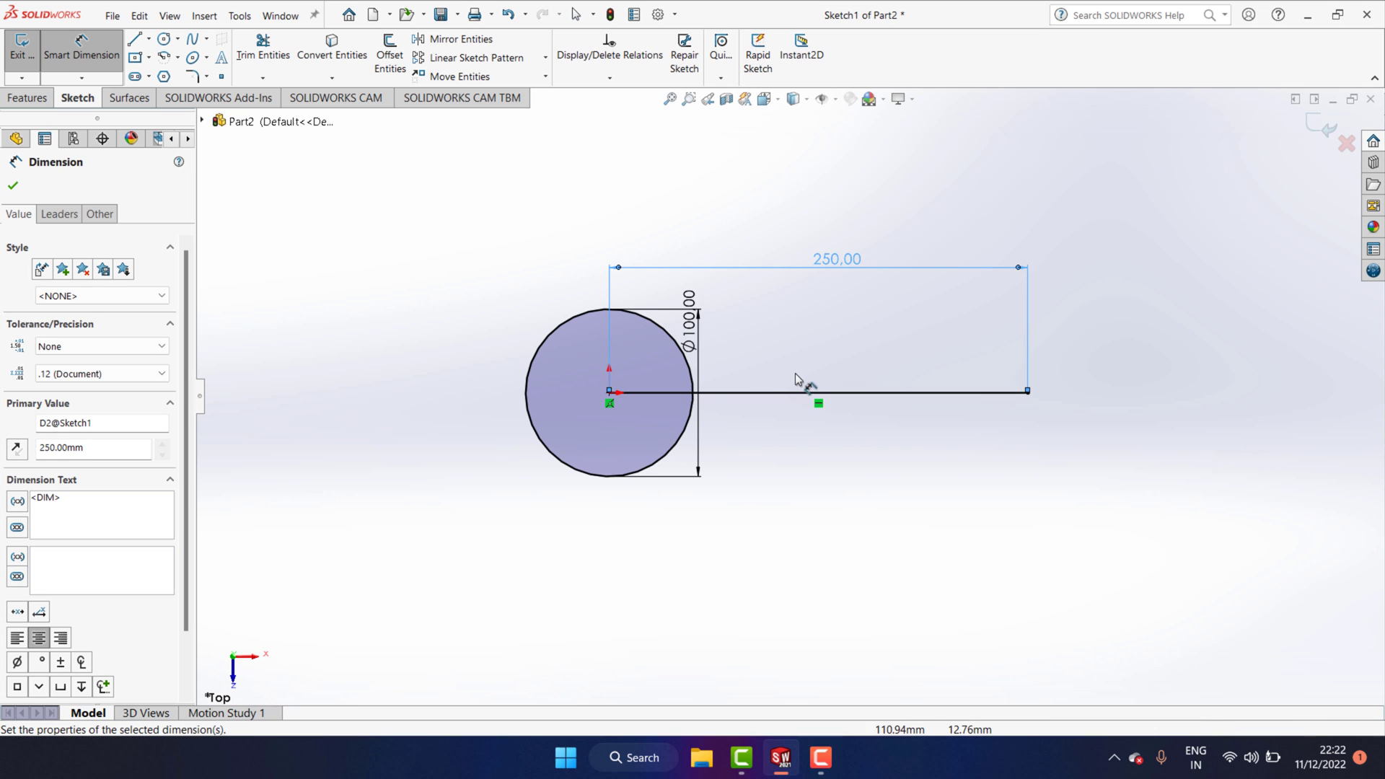
Change the line's length dimension to 300 mm
scroll(803, 374, "up", 1)
scroll(844, 368, "down", 1)
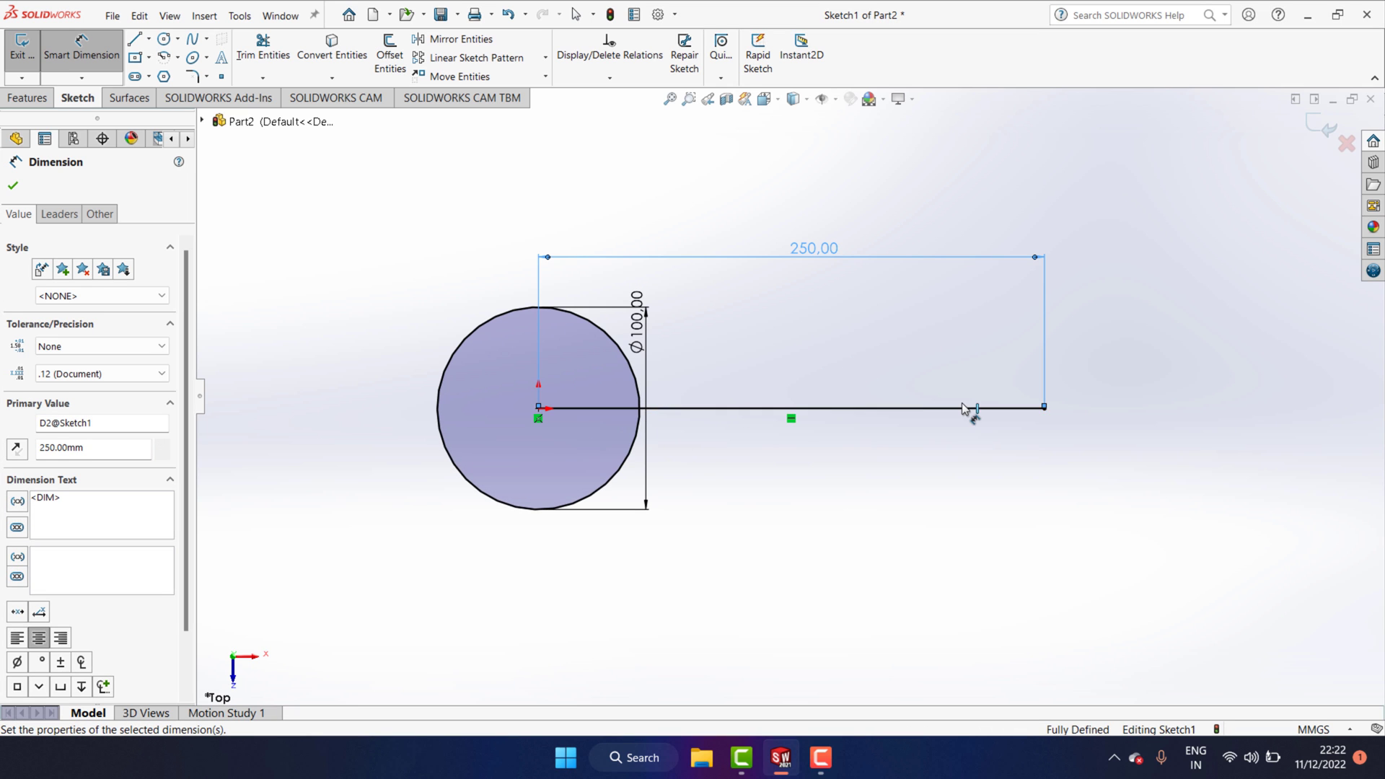
double_click(807, 253)
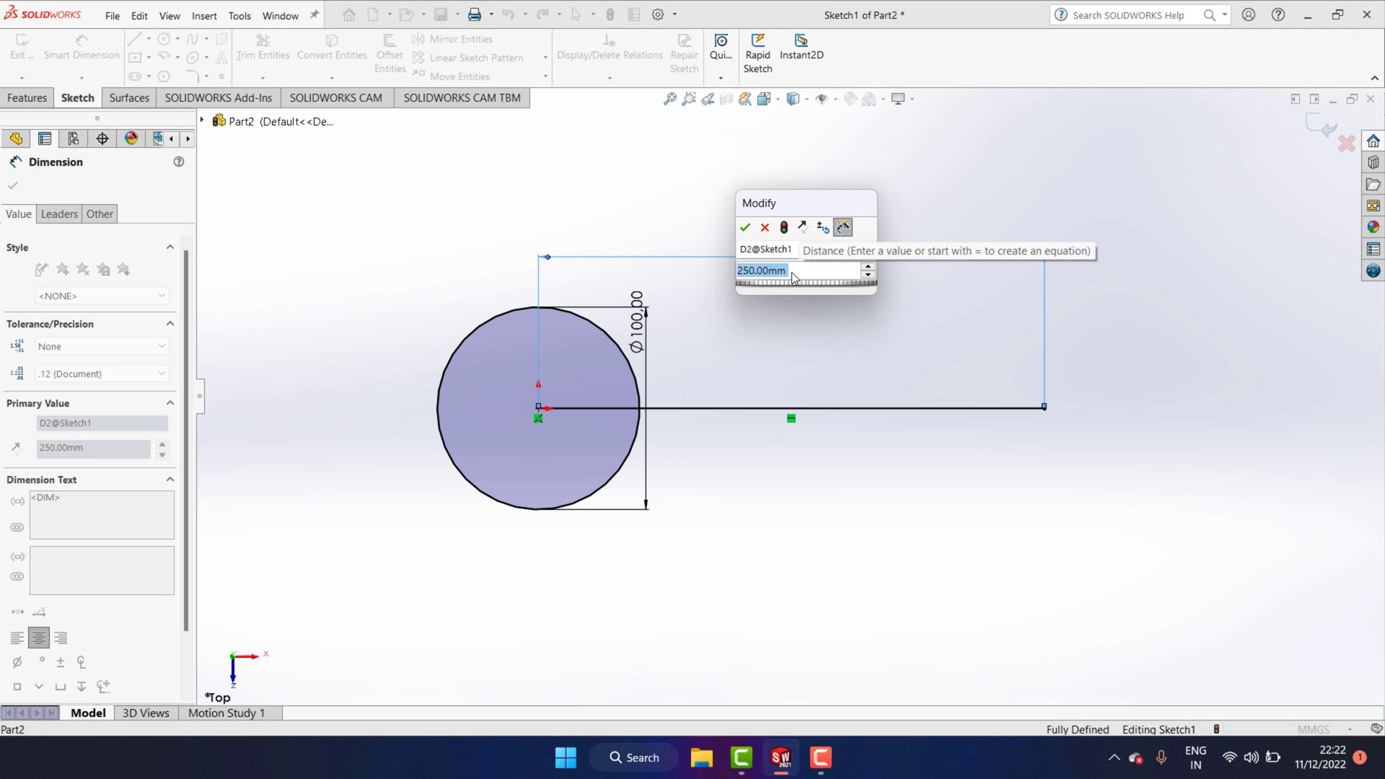
type("300")
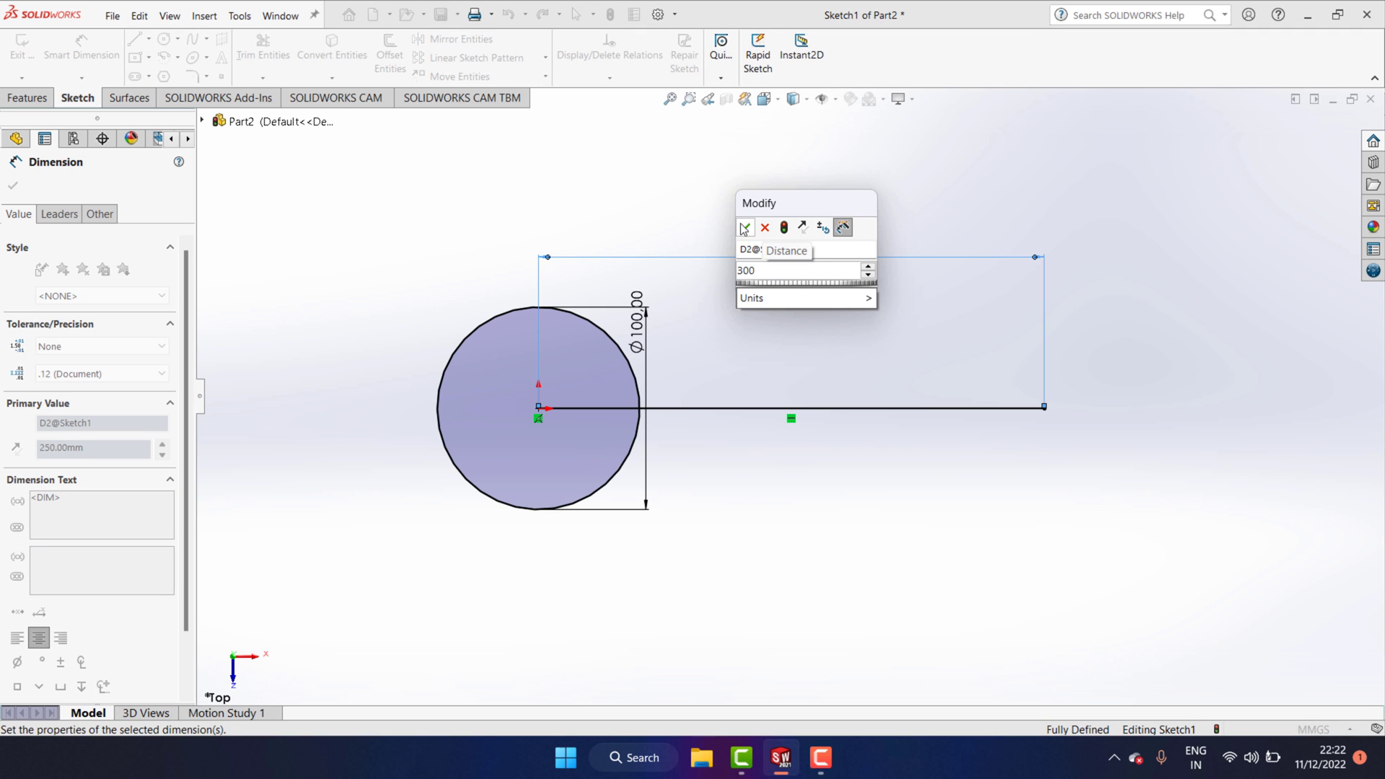
left_click(765, 227)
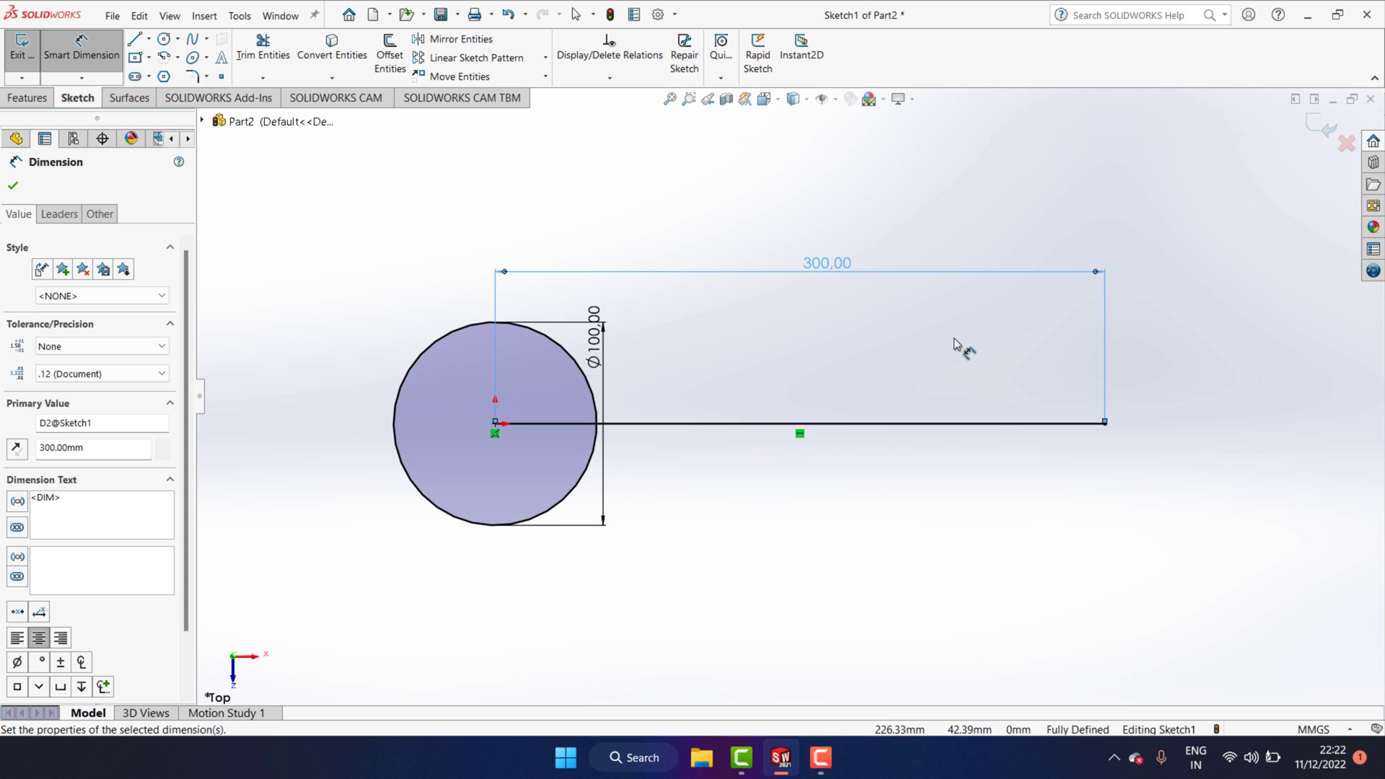
left_click(207, 39)
left_click(216, 57)
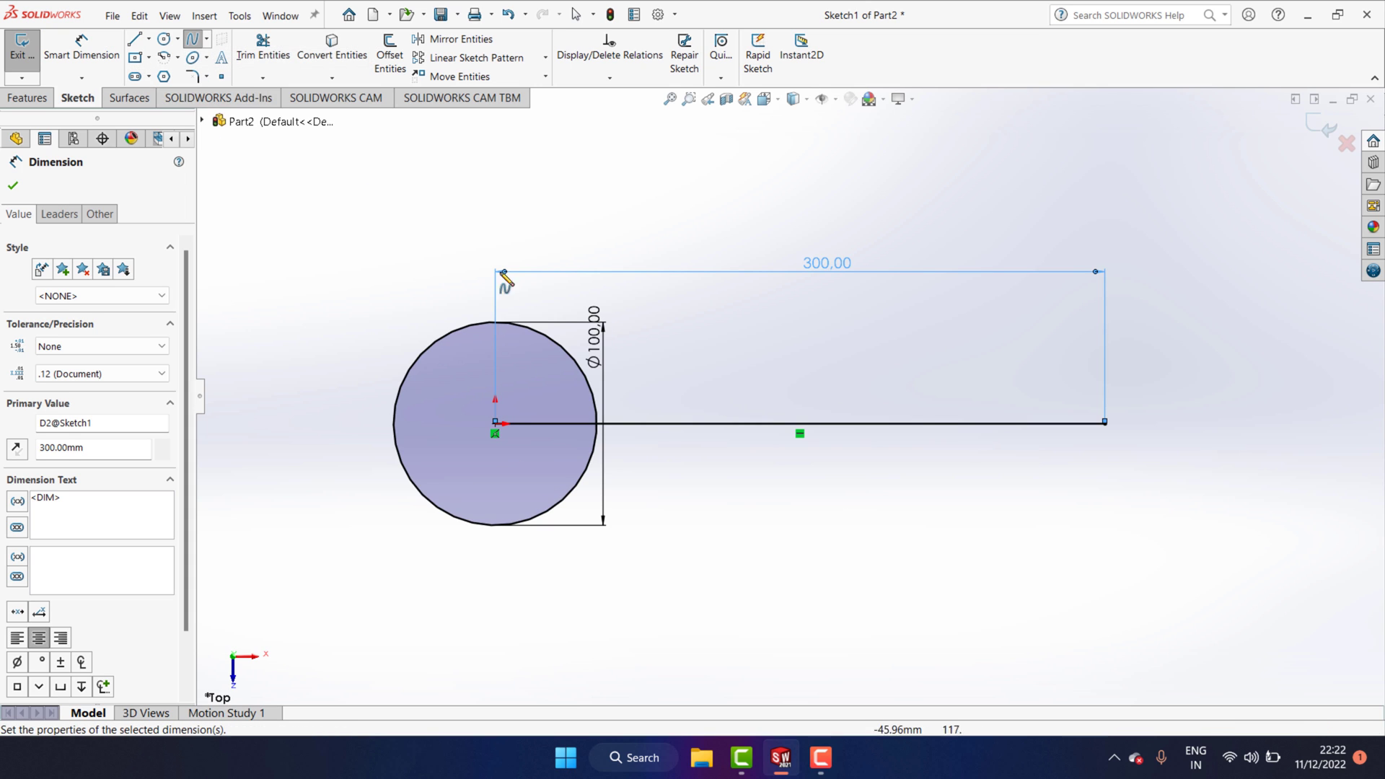
Draw a spline from the circle's centre through a raised peak to the line's far end
left_click(495, 423)
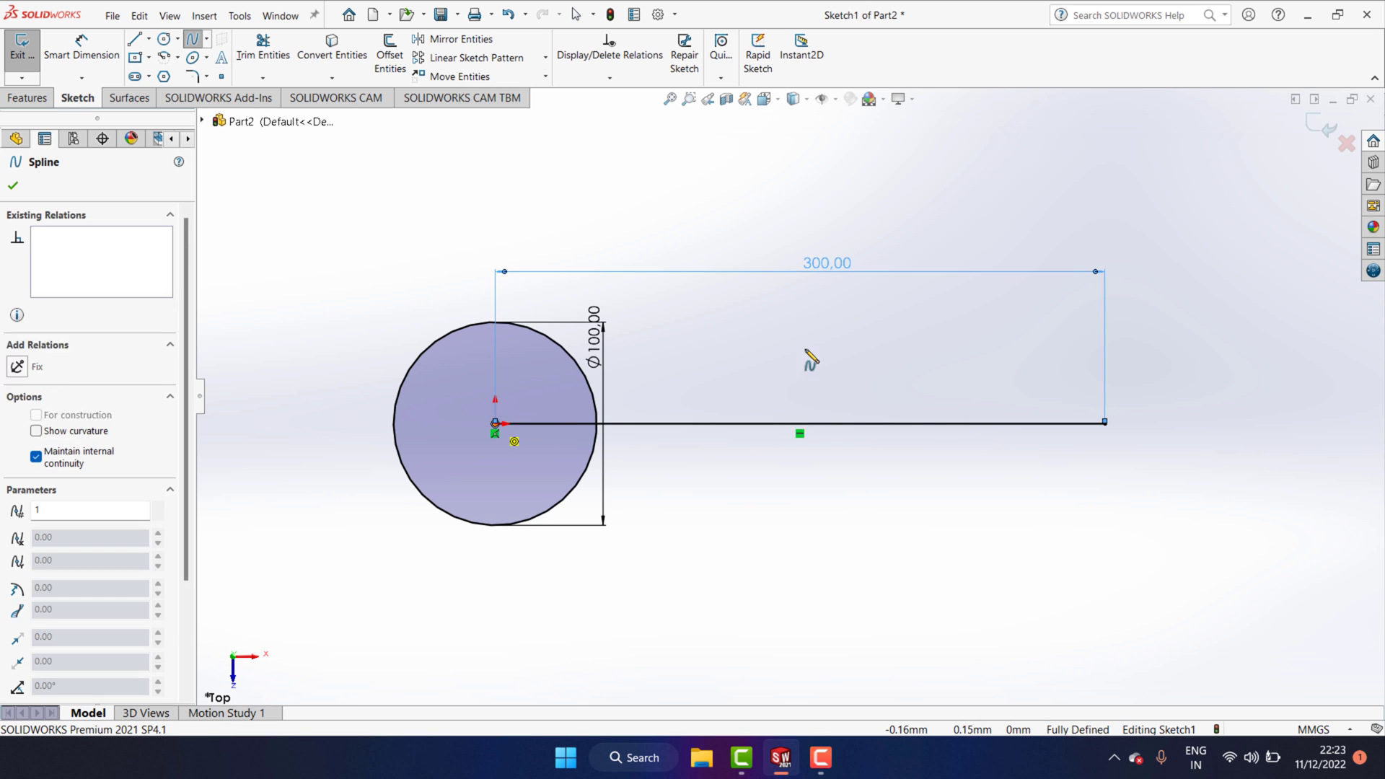
left_click(814, 311)
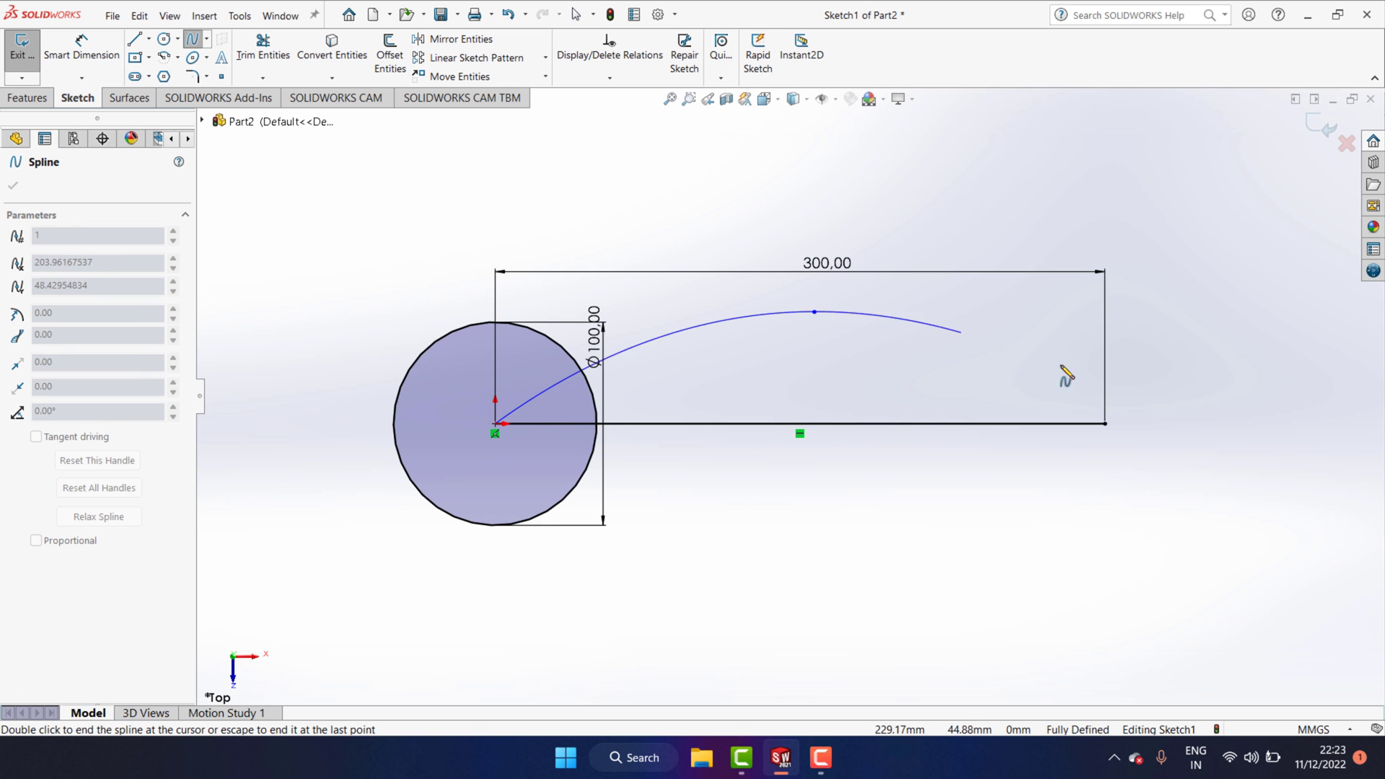
left_click(1105, 425)
right_click(1106, 435)
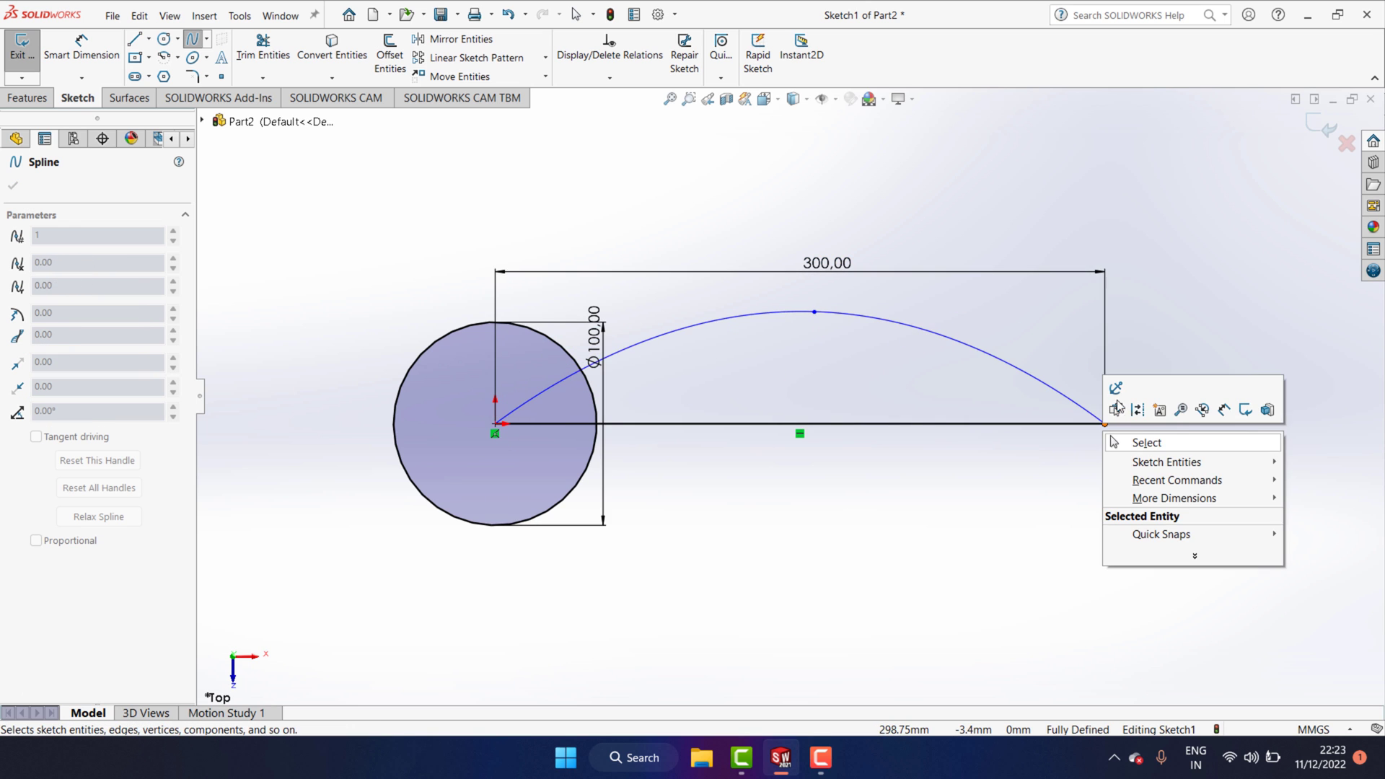
left_click(1146, 443)
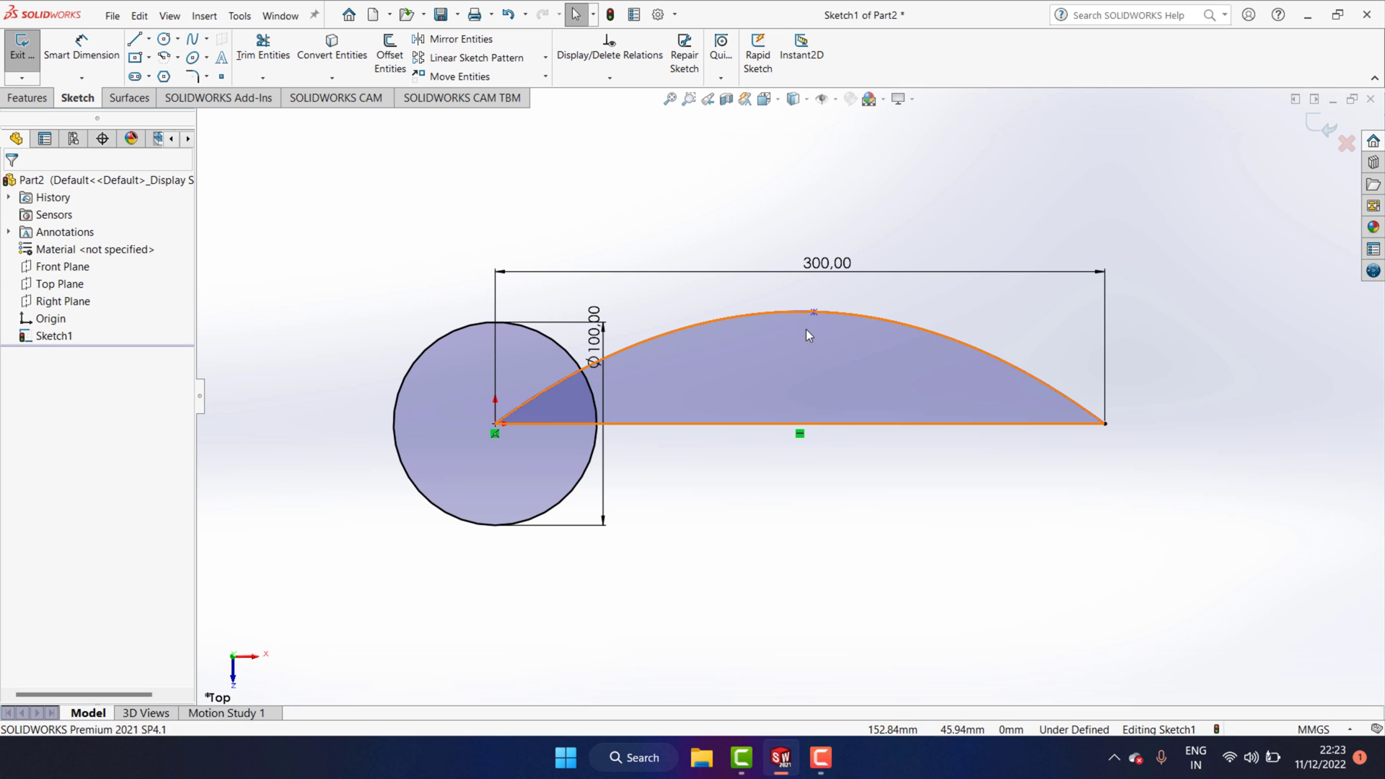
scroll(1036, 413, "down", 2)
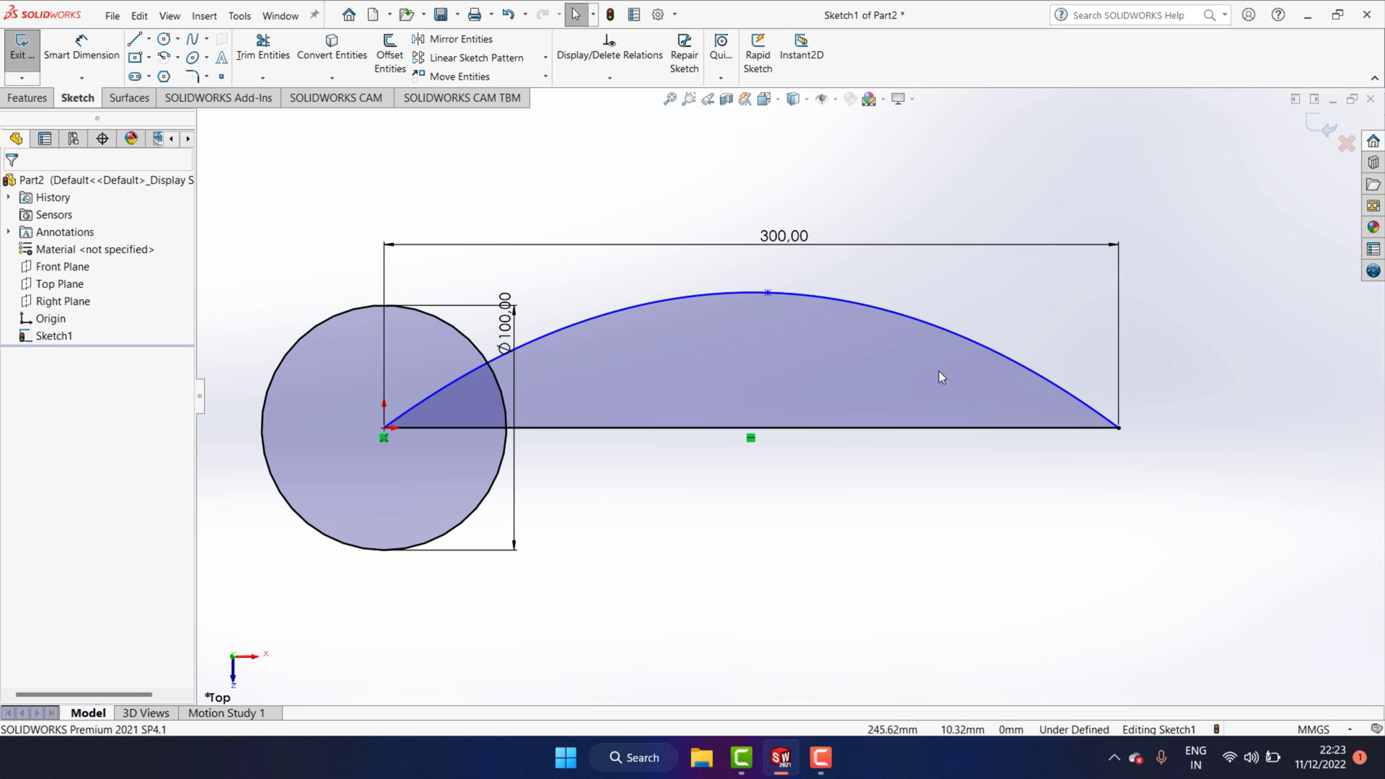
Dimension the spline peak's height above the baseline to 50 mm
left_click(94, 53)
left_click(829, 428)
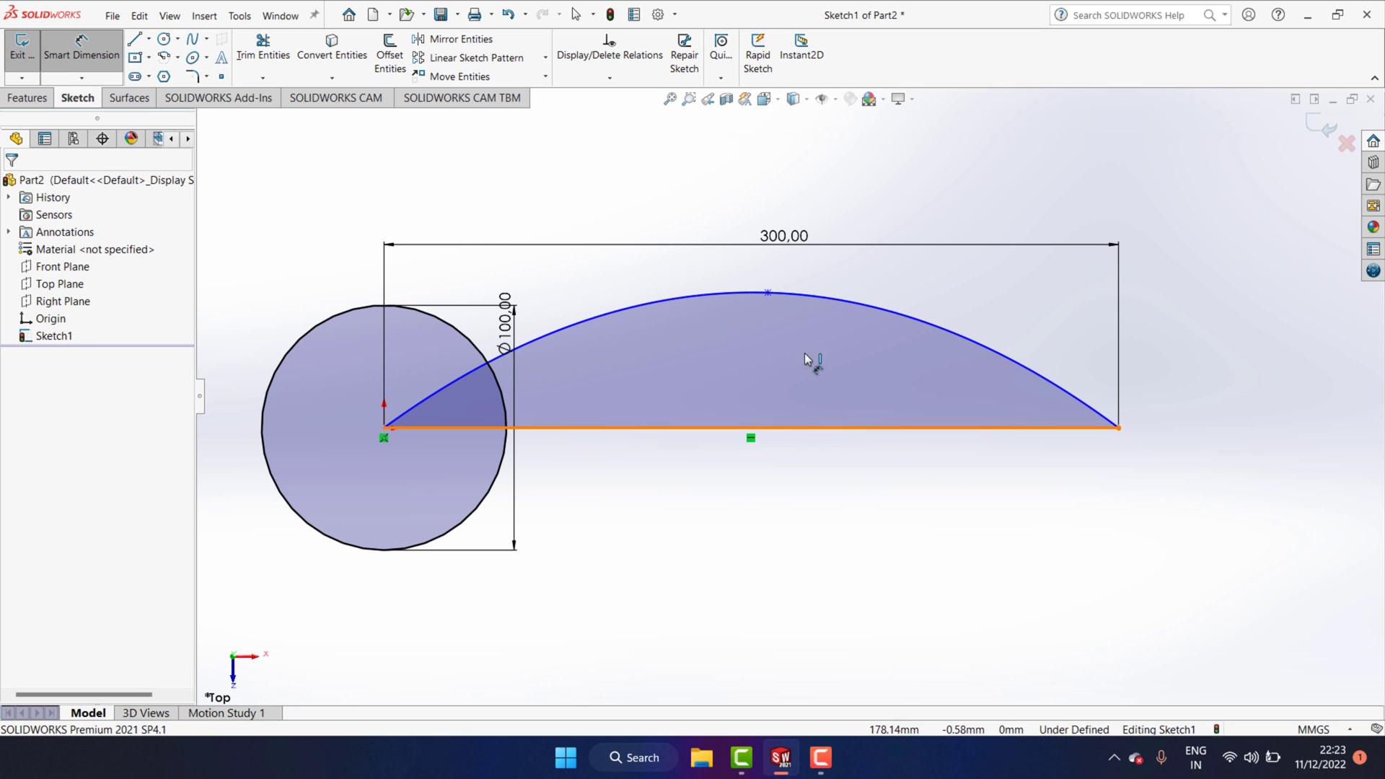
left_click(769, 292)
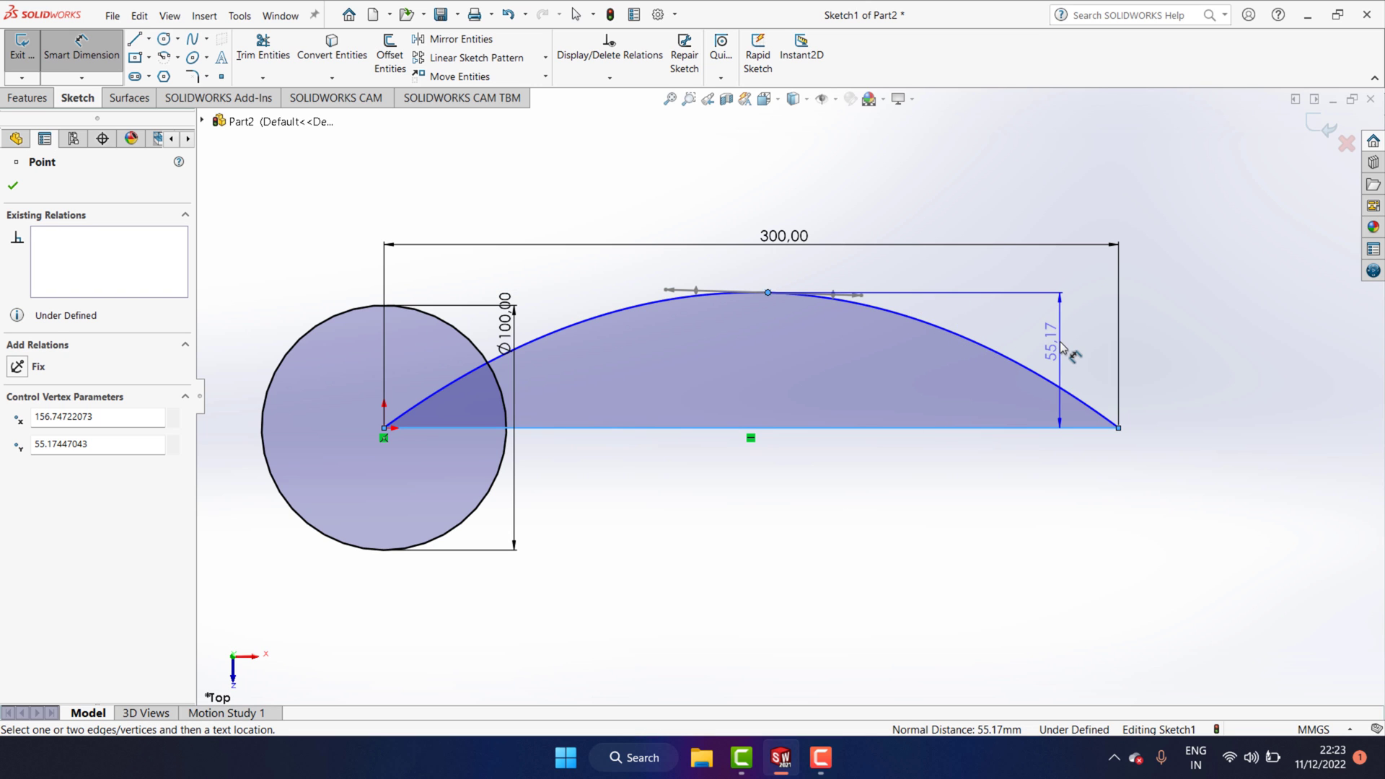
left_click(1060, 345)
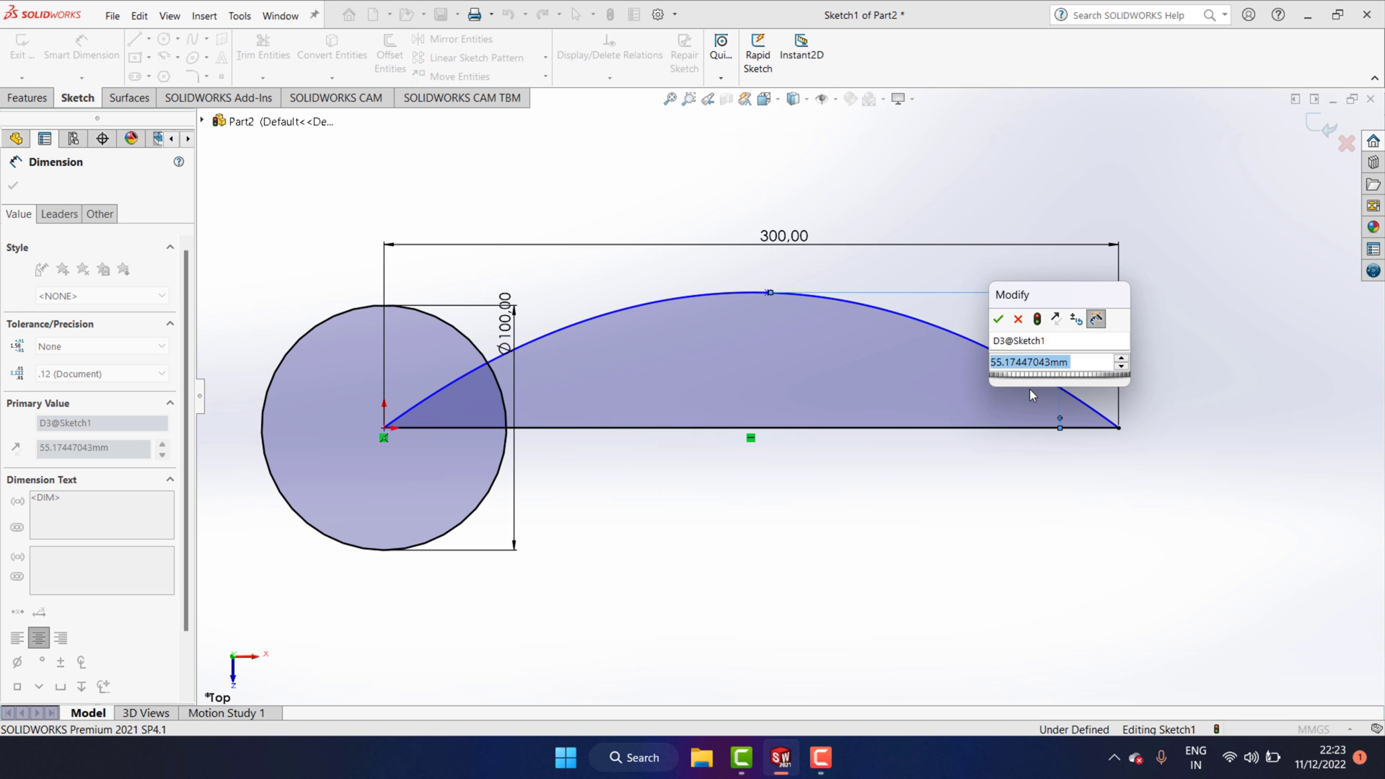
type("50")
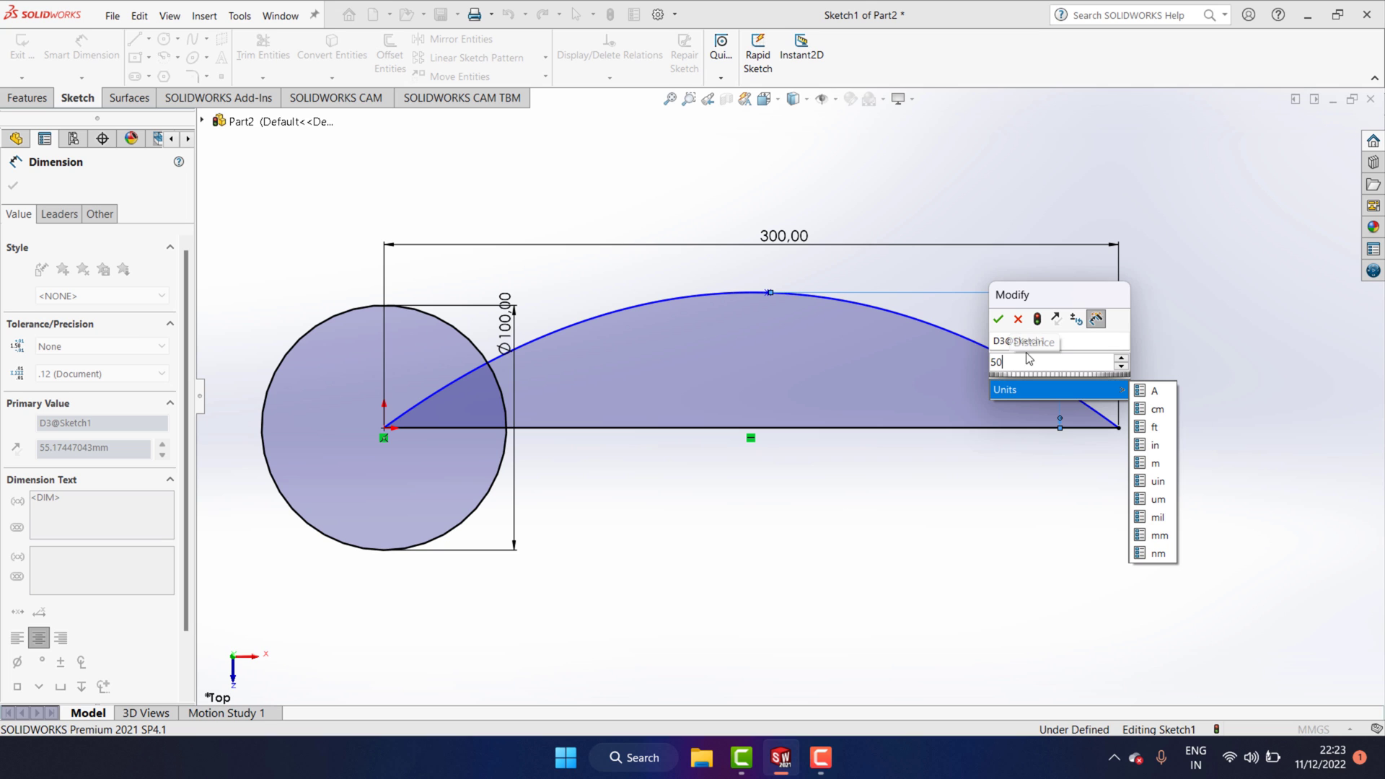
left_click(998, 321)
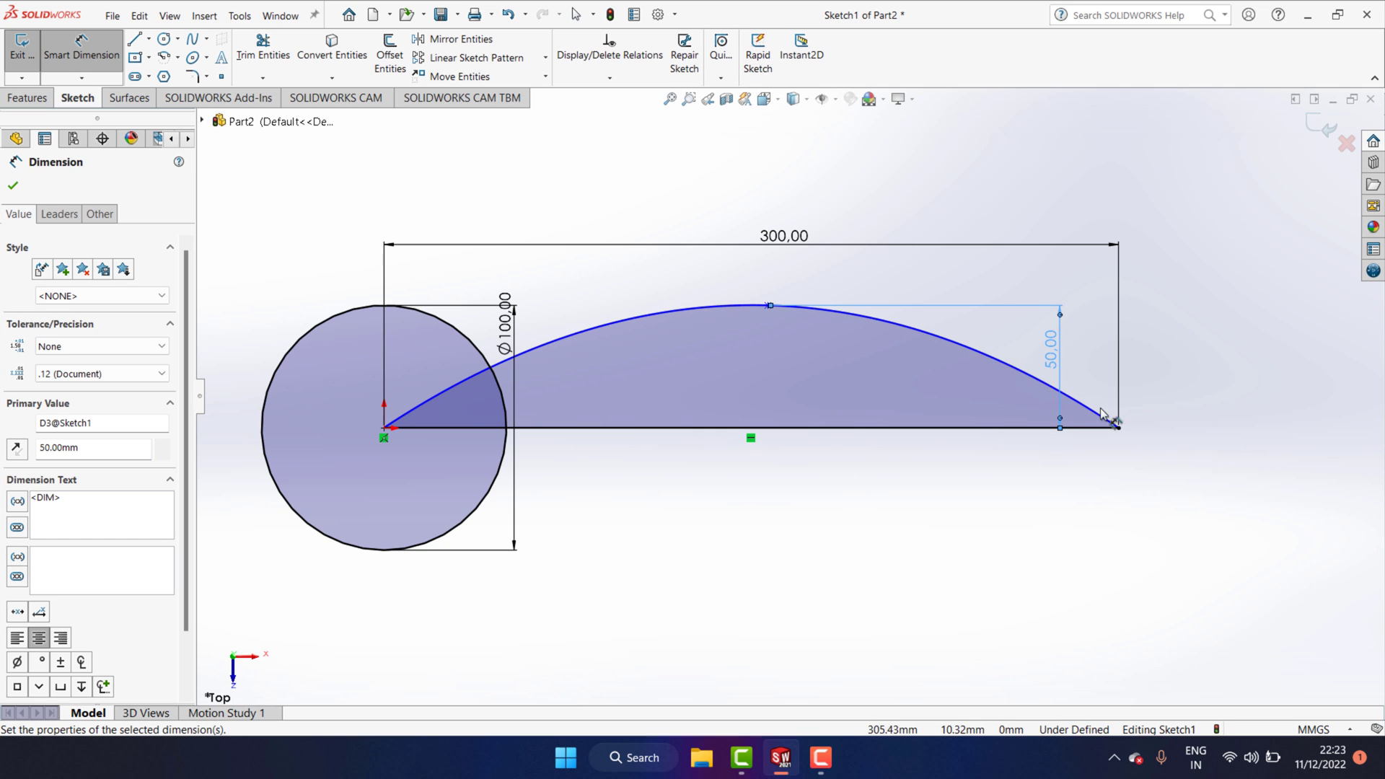
Open the baseline's shortcut menu a few times, then exit dimensioning
right_click(931, 429)
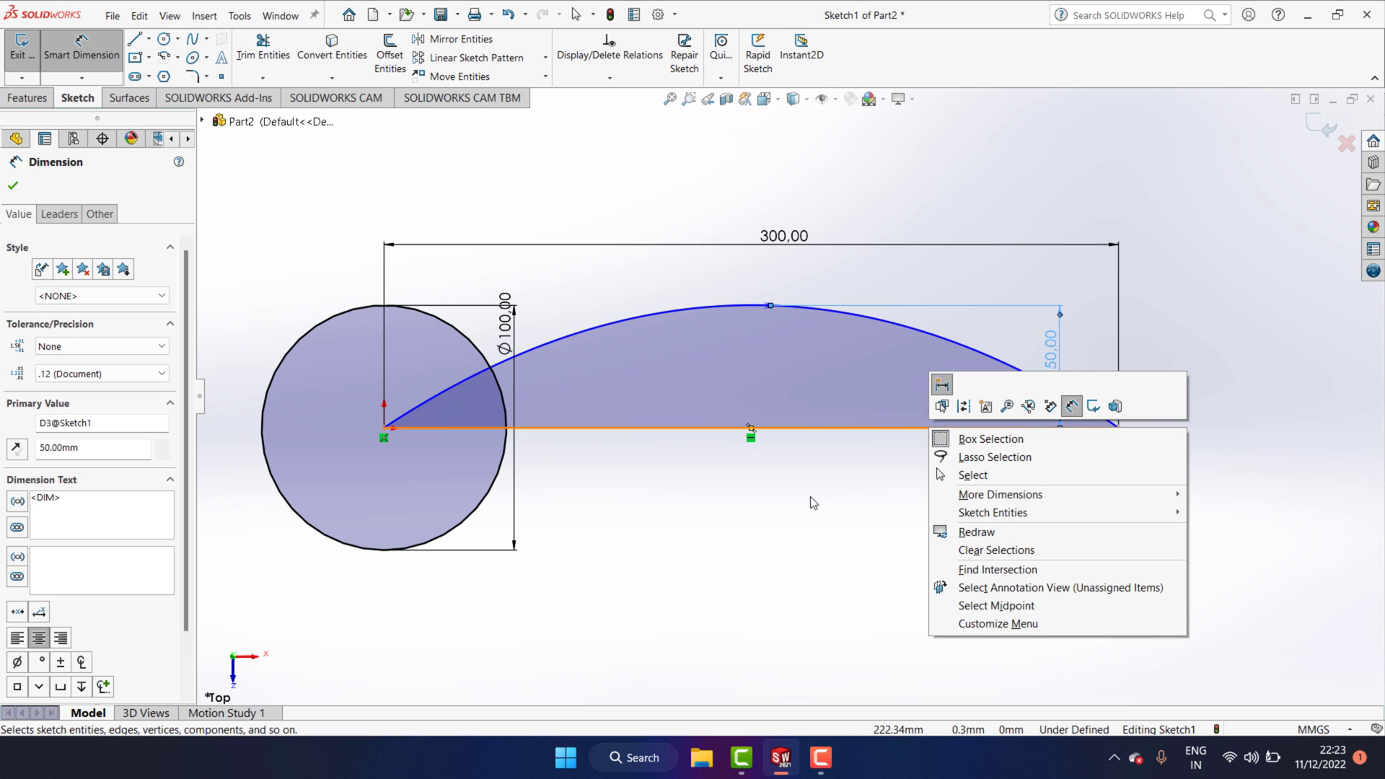
left_click(891, 455)
right_click(890, 431)
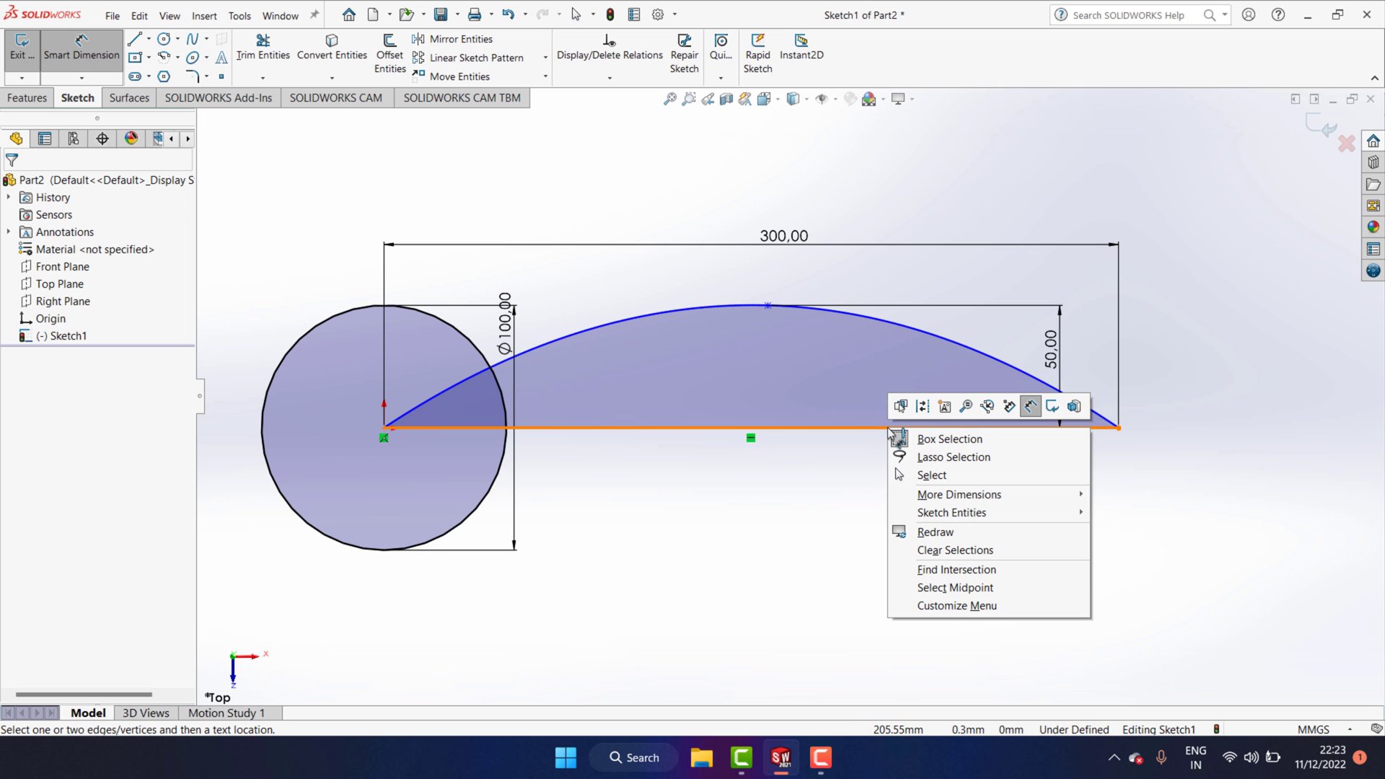
left_click(858, 479)
right_click(817, 432)
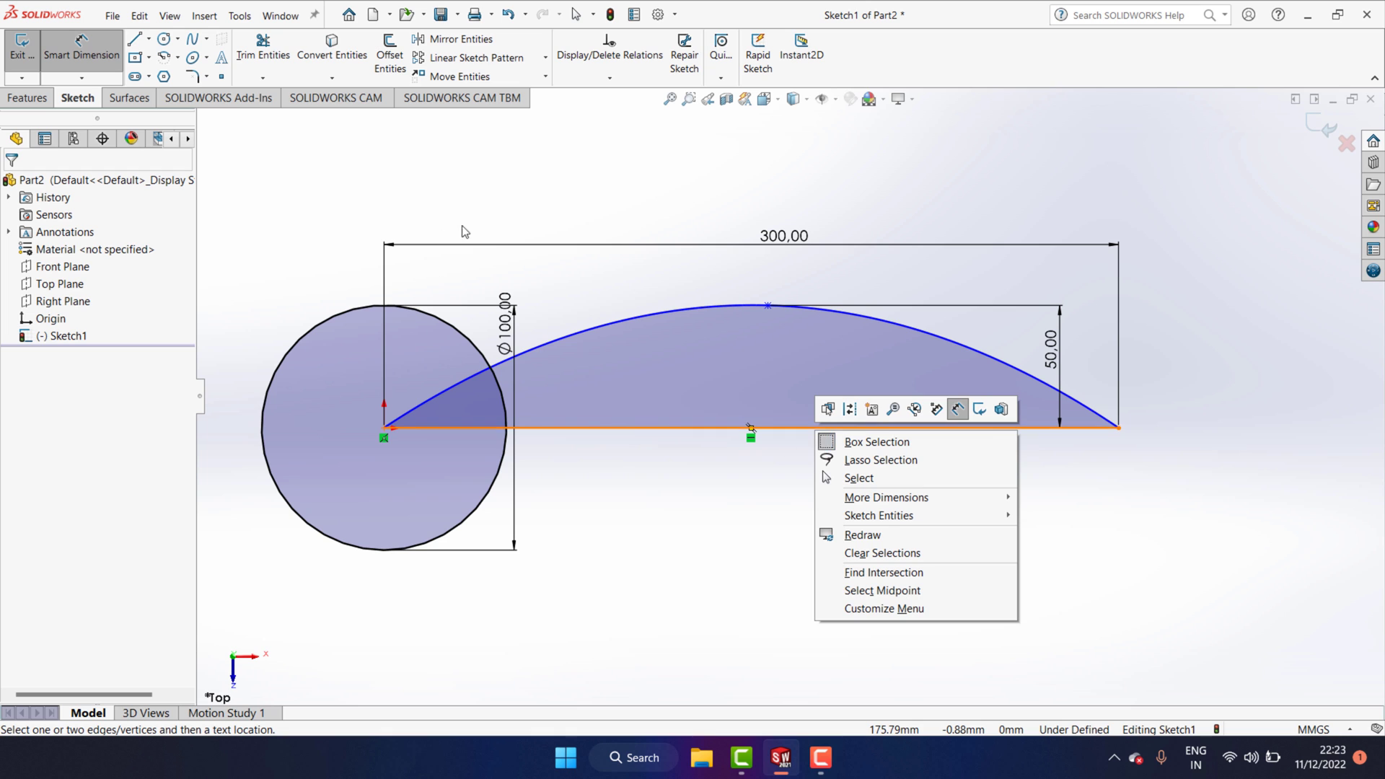
key("Escape")
key("Escape")
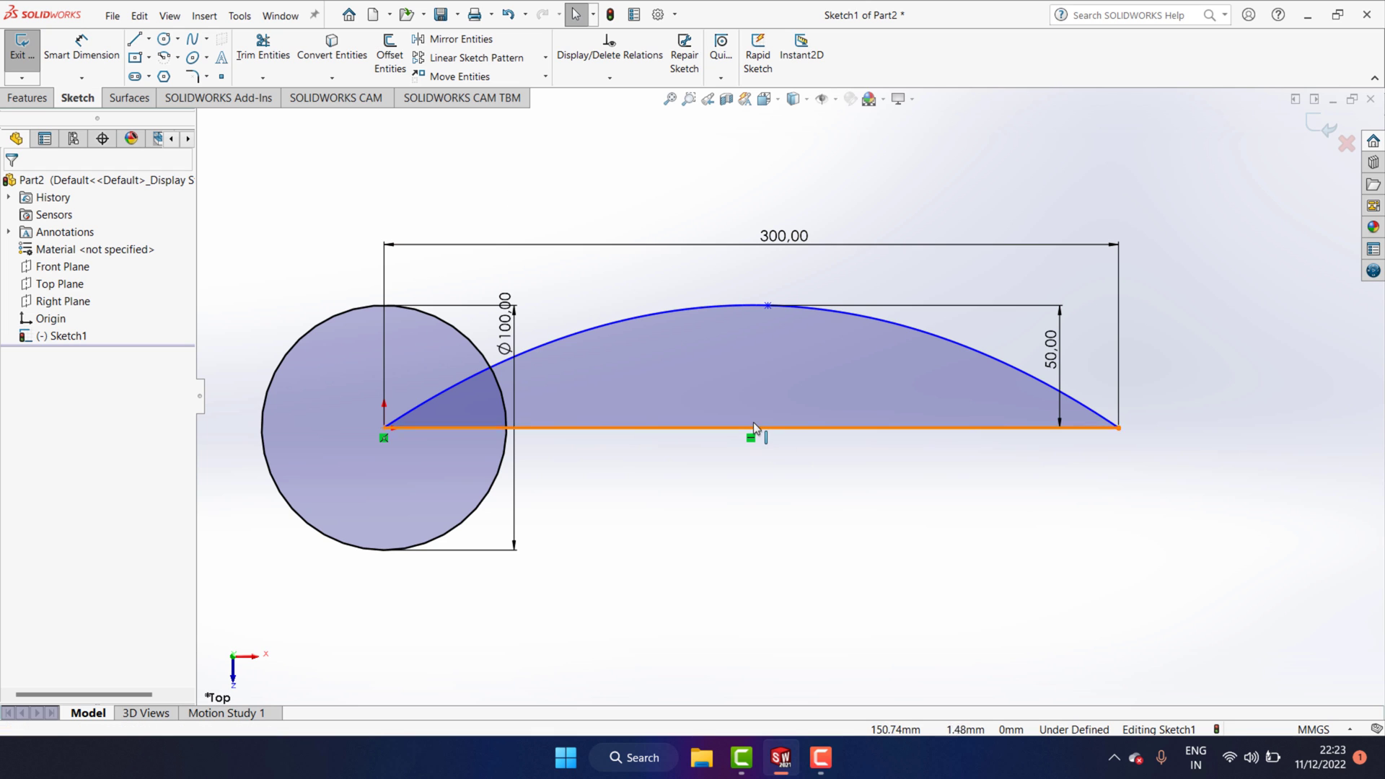
Delete the straight baseline along with its dimension
left_click(751, 427)
right_click(751, 427)
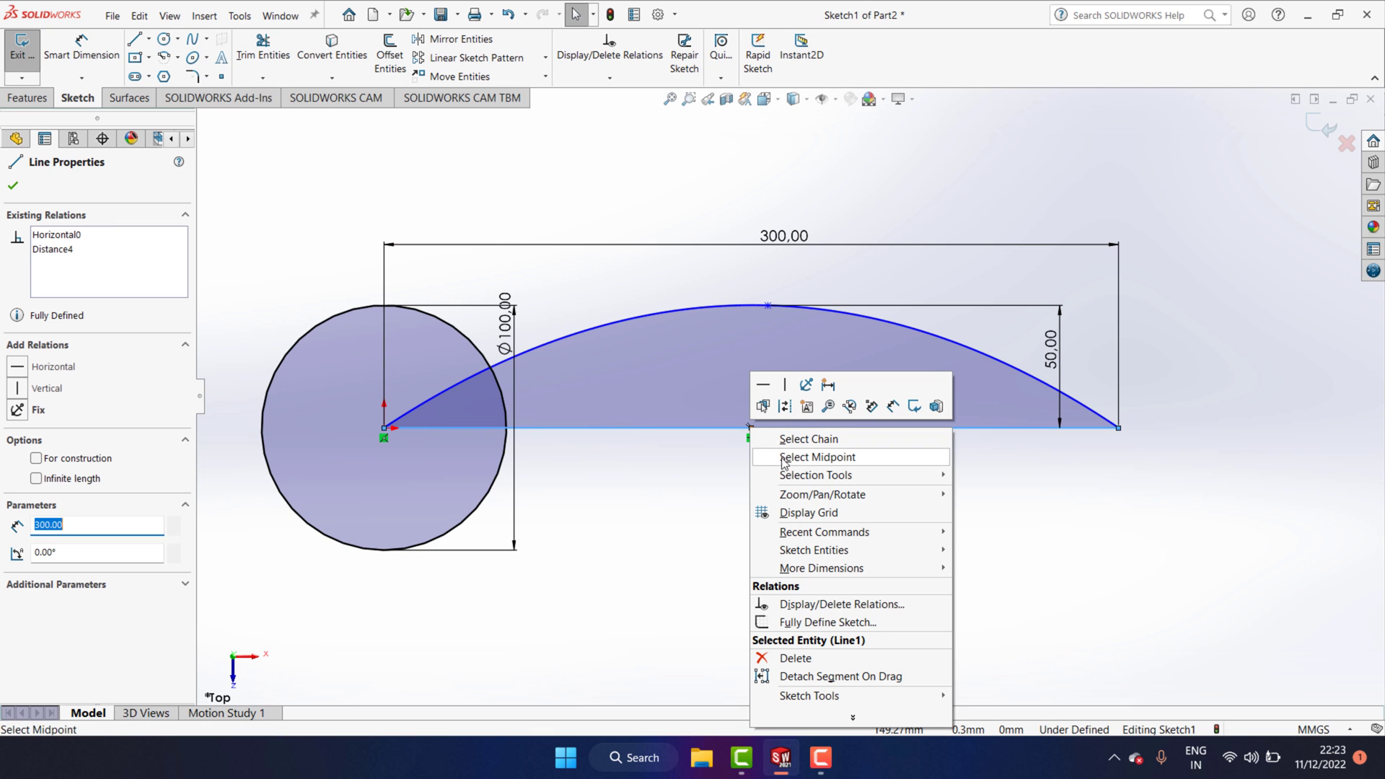
left_click(795, 658)
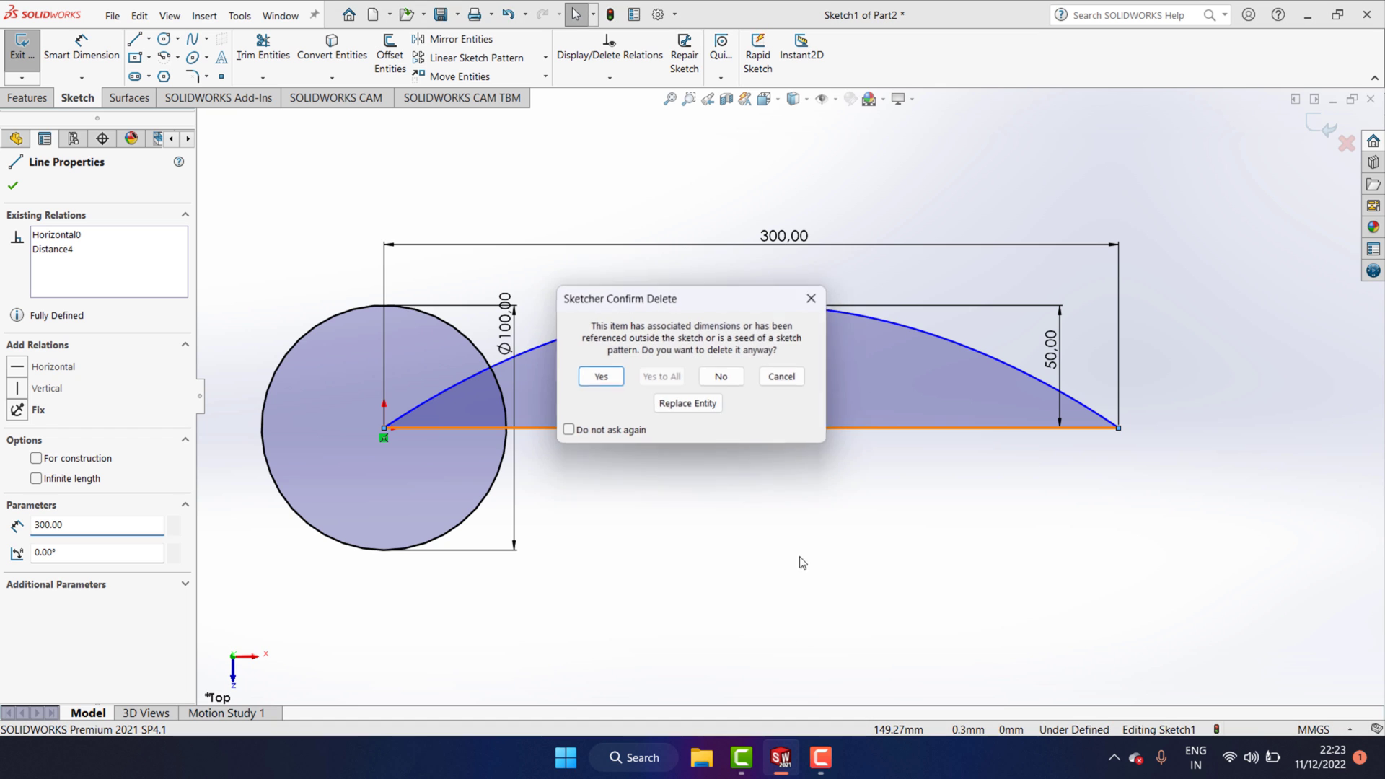
left_click(601, 377)
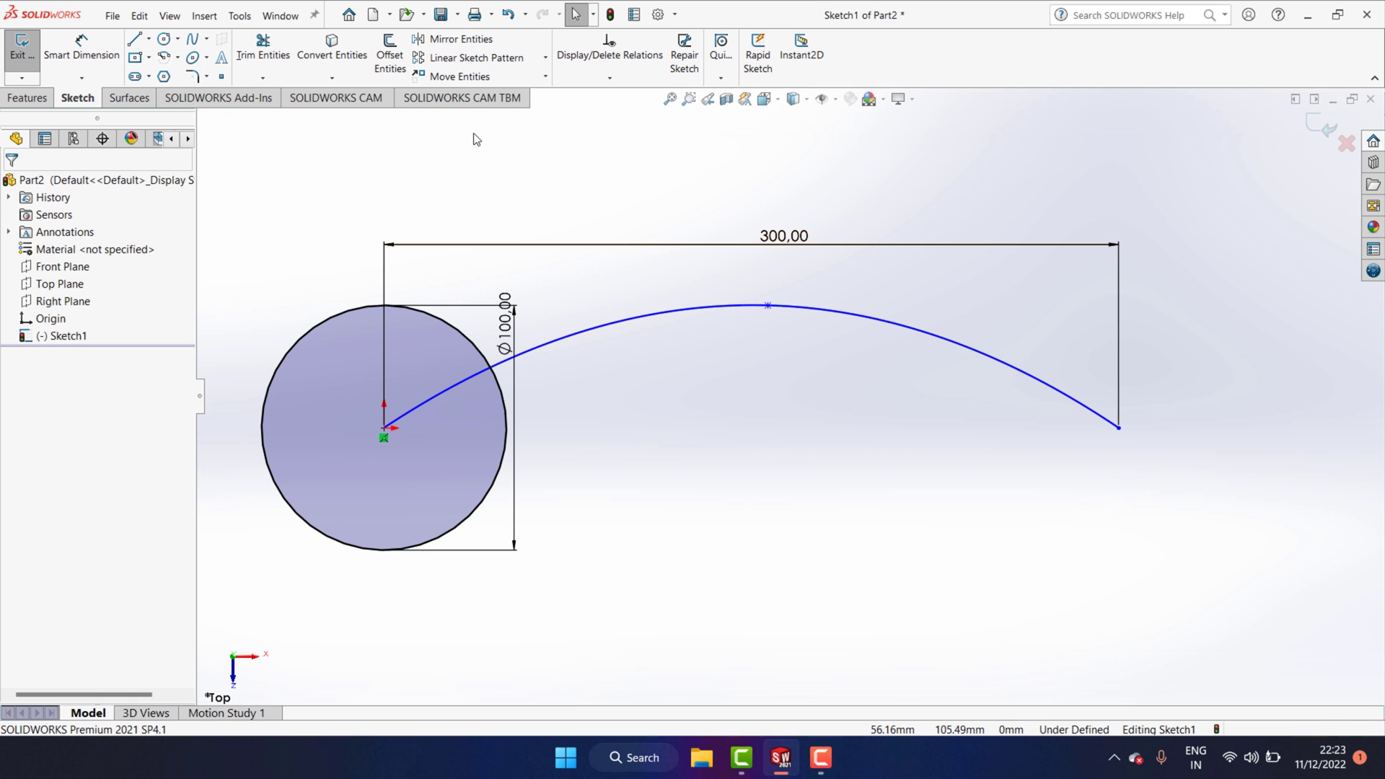
Offset the arc by 15 mm and begin a line at the offset arc's end
left_click(395, 74)
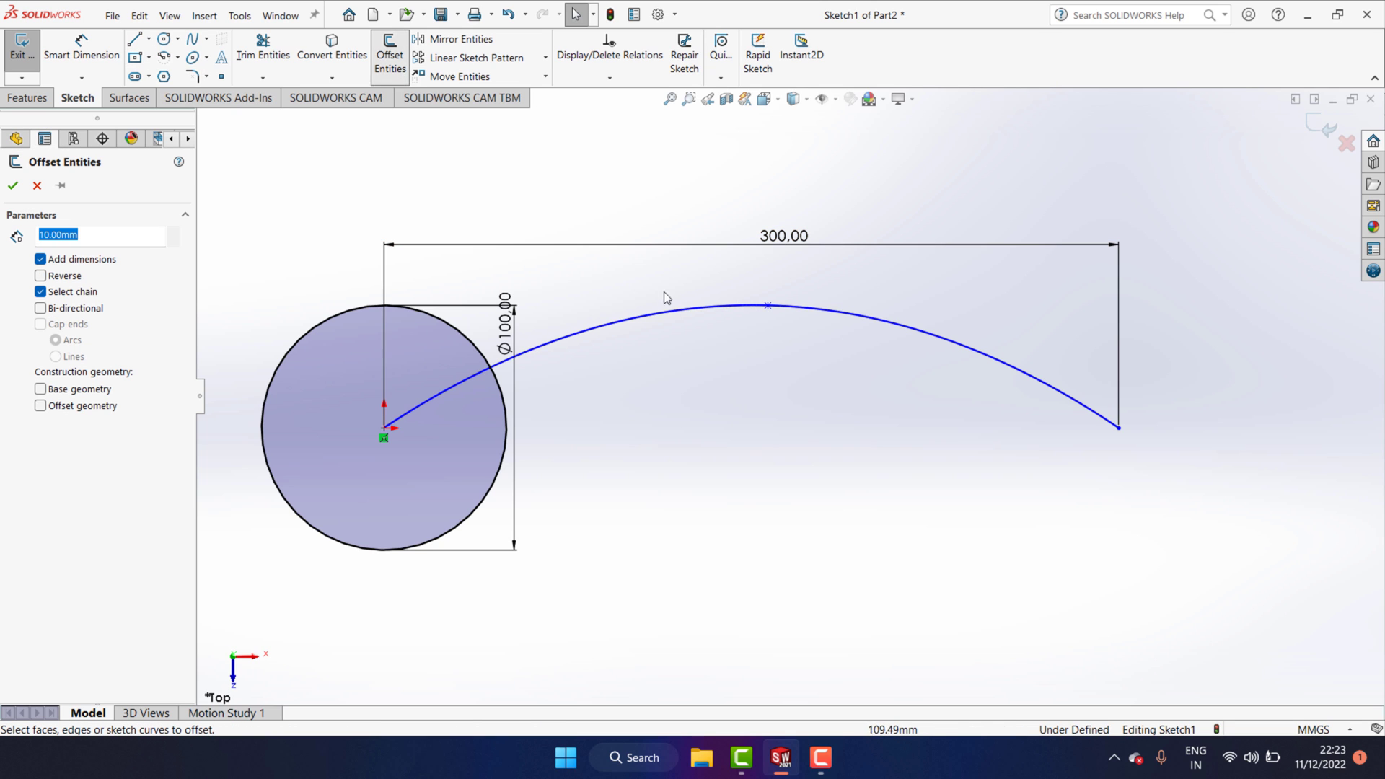
left_click(701, 311)
type("15")
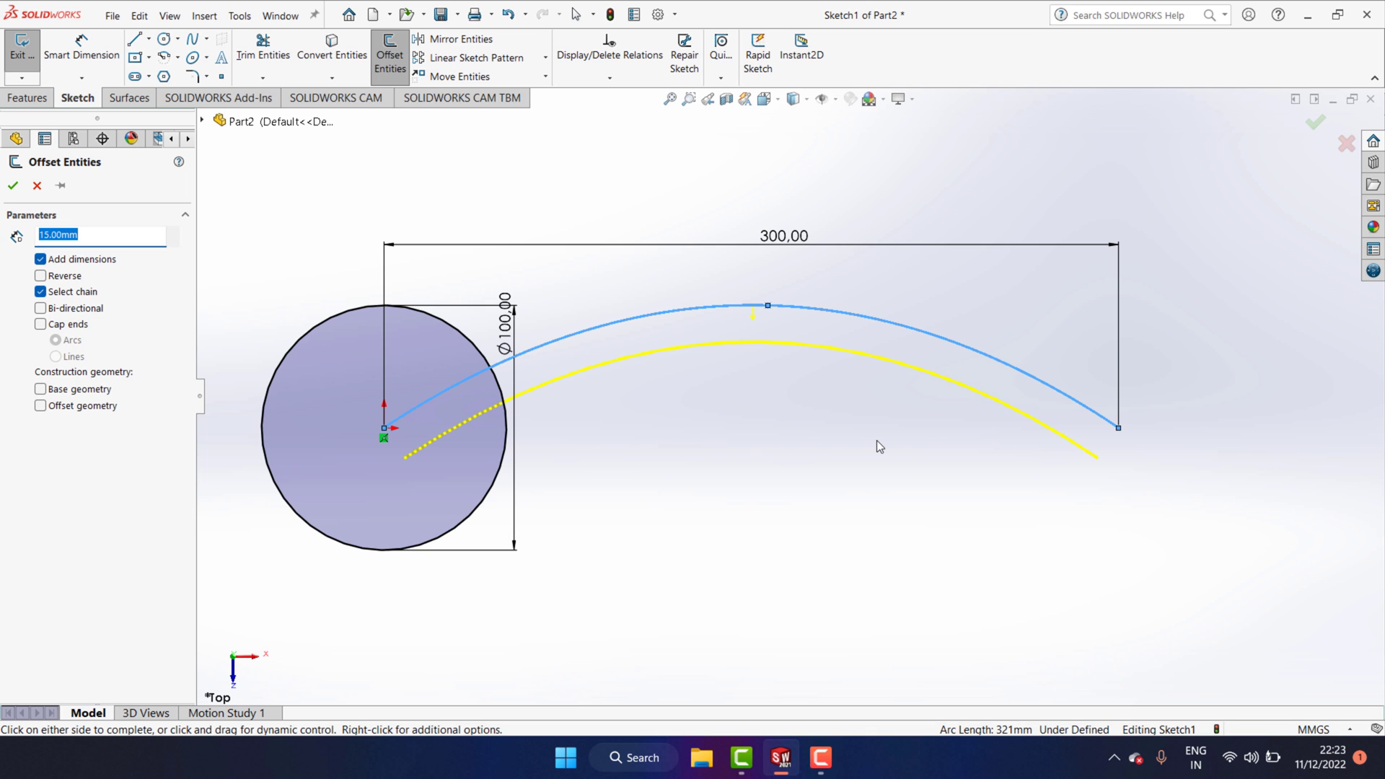
left_click(22, 186)
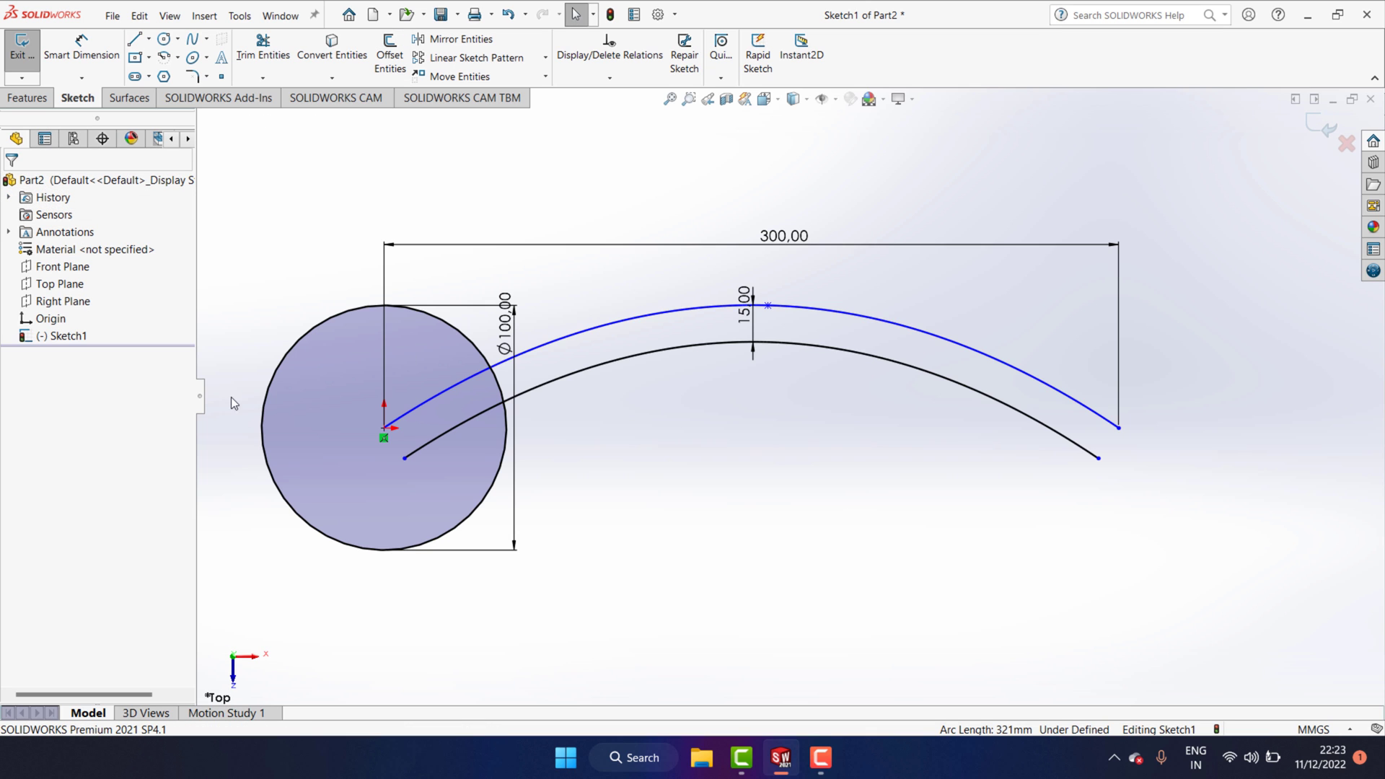
scroll(515, 445, "up", 2)
scroll(1157, 519, "down", 2)
scroll(1096, 496, "down", 1)
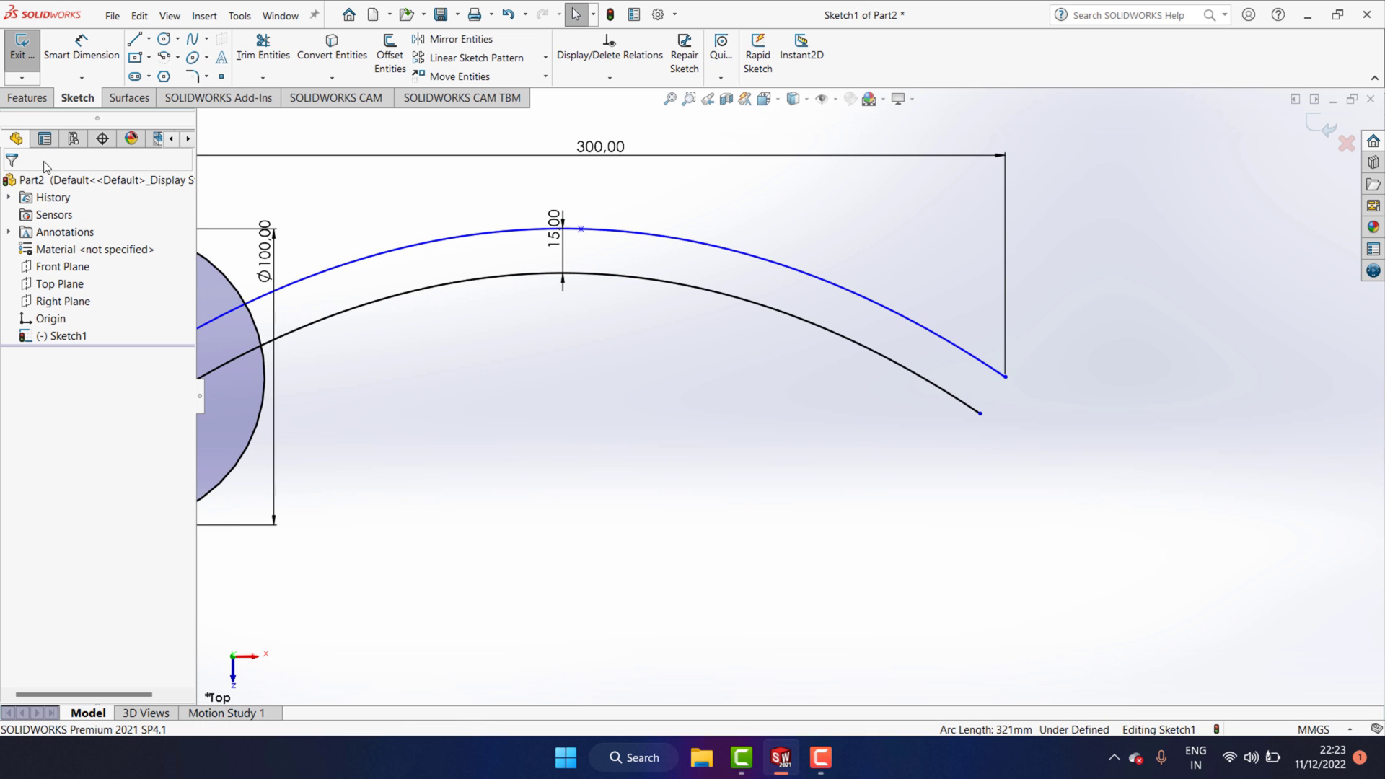
left_click(134, 38)
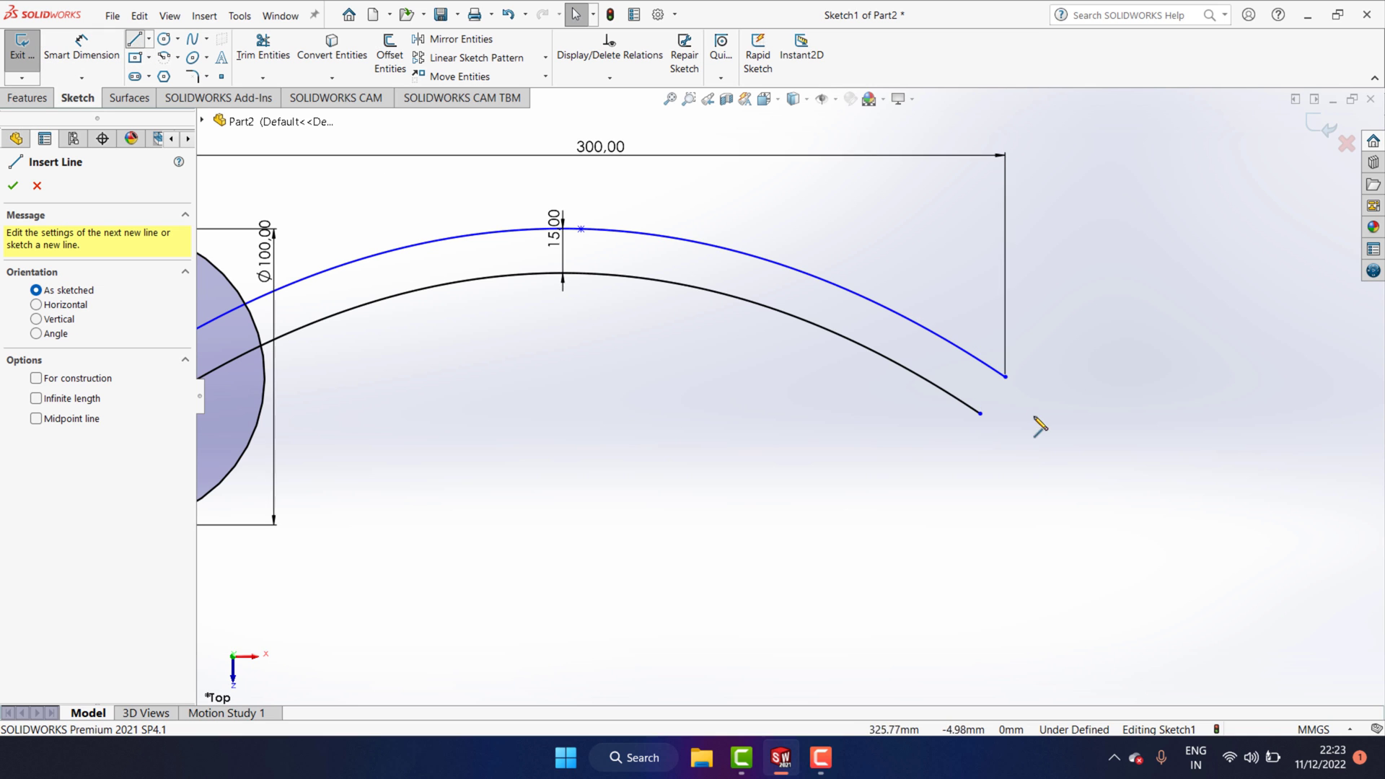
left_click(979, 413)
End the connecting line on the original arc and finish the line chain
left_click(958, 347)
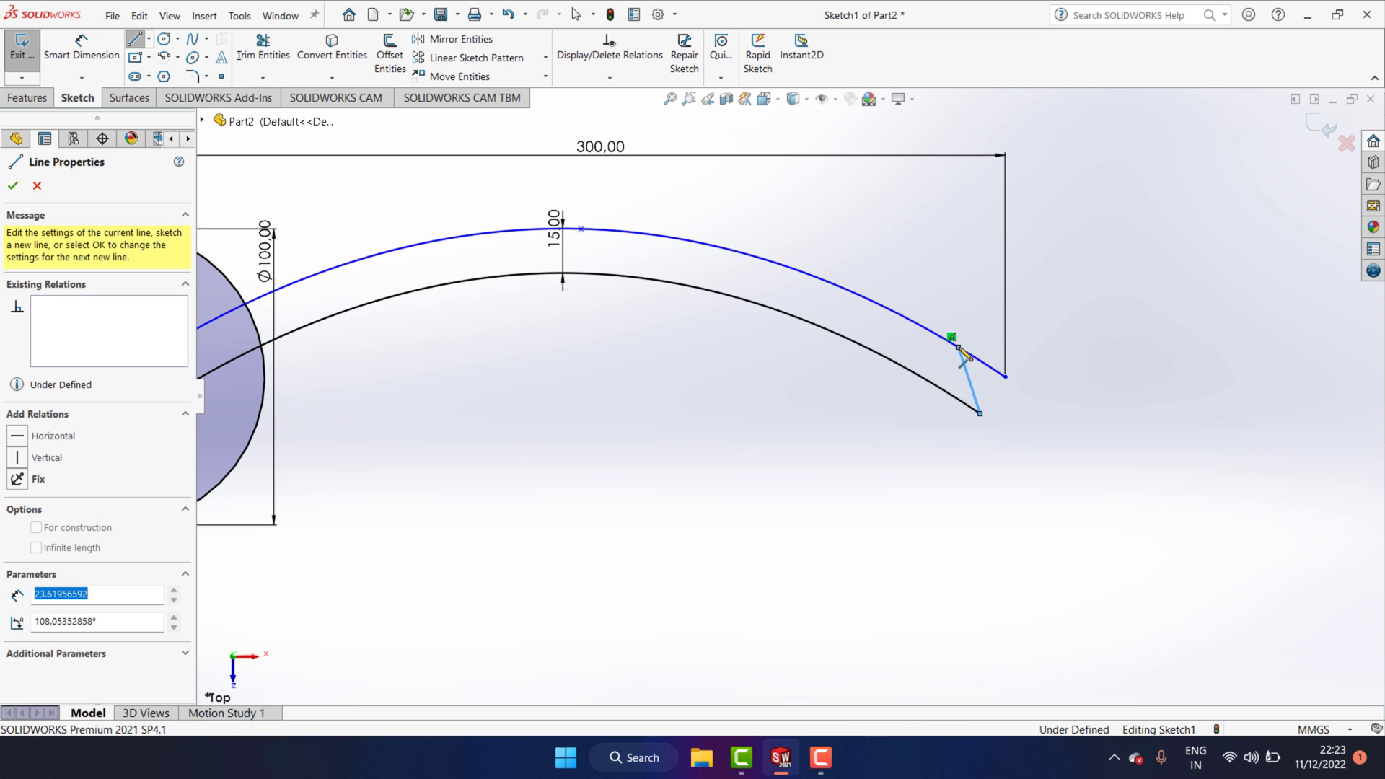
right_click(963, 350)
left_click(1010, 375)
key("Escape")
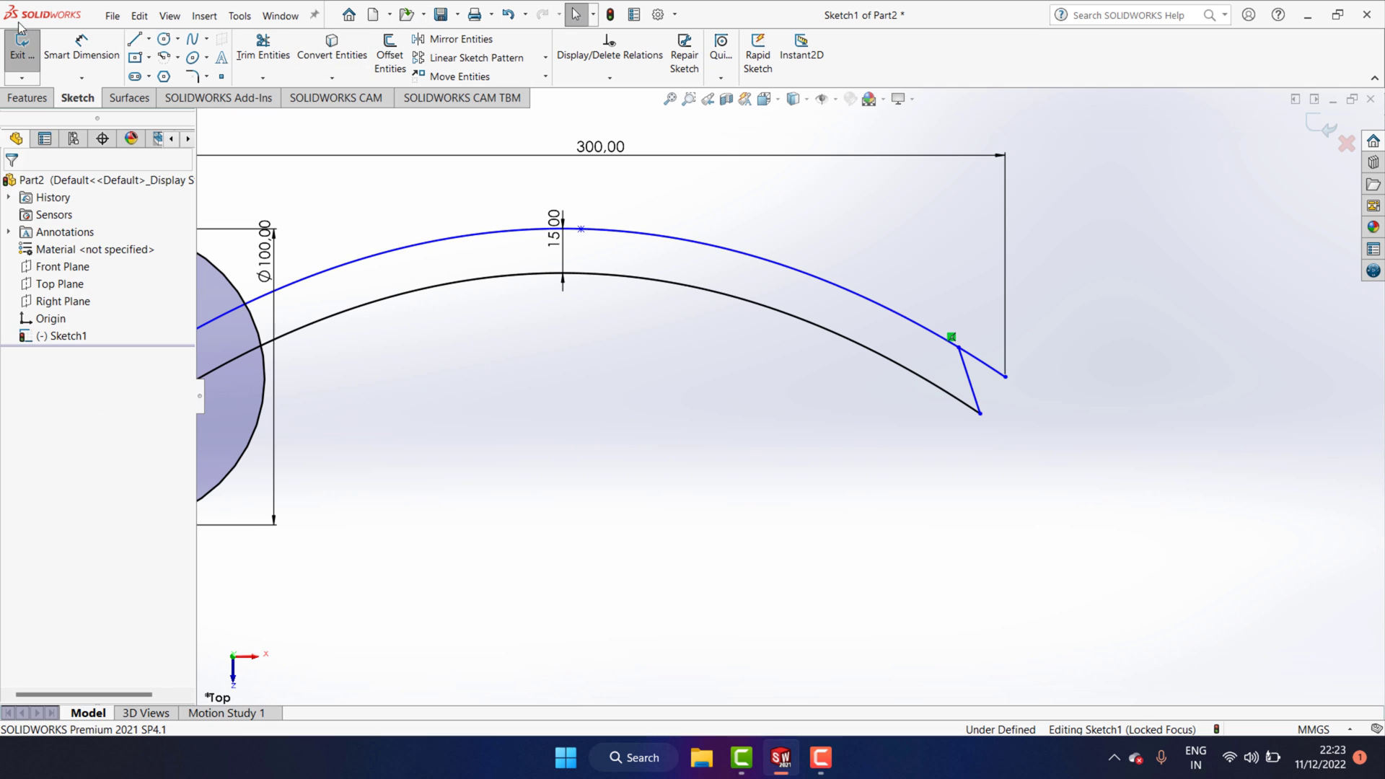
Add a horizontal dimension from the line's top point to the original arc's end, entering 15.7
left_click(82, 47)
left_click(968, 378)
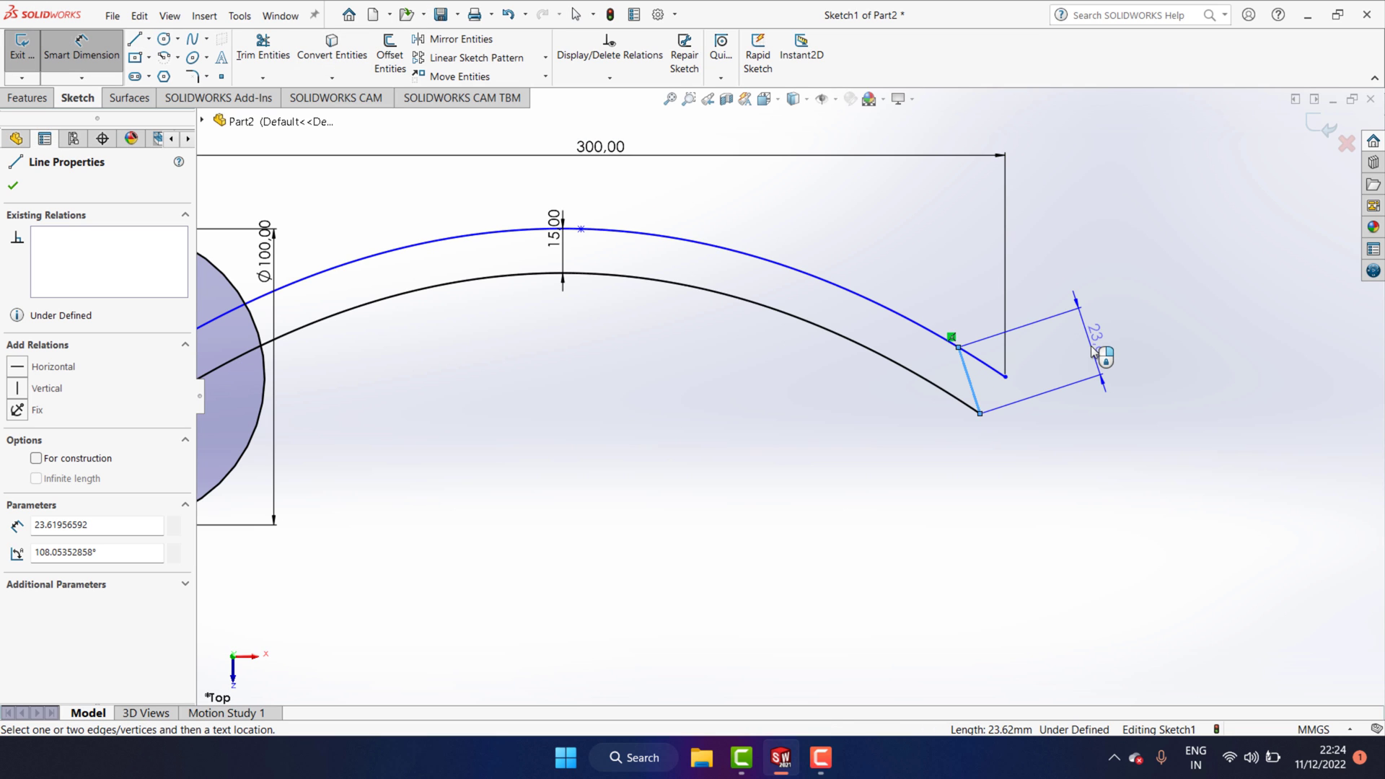
key("Escape")
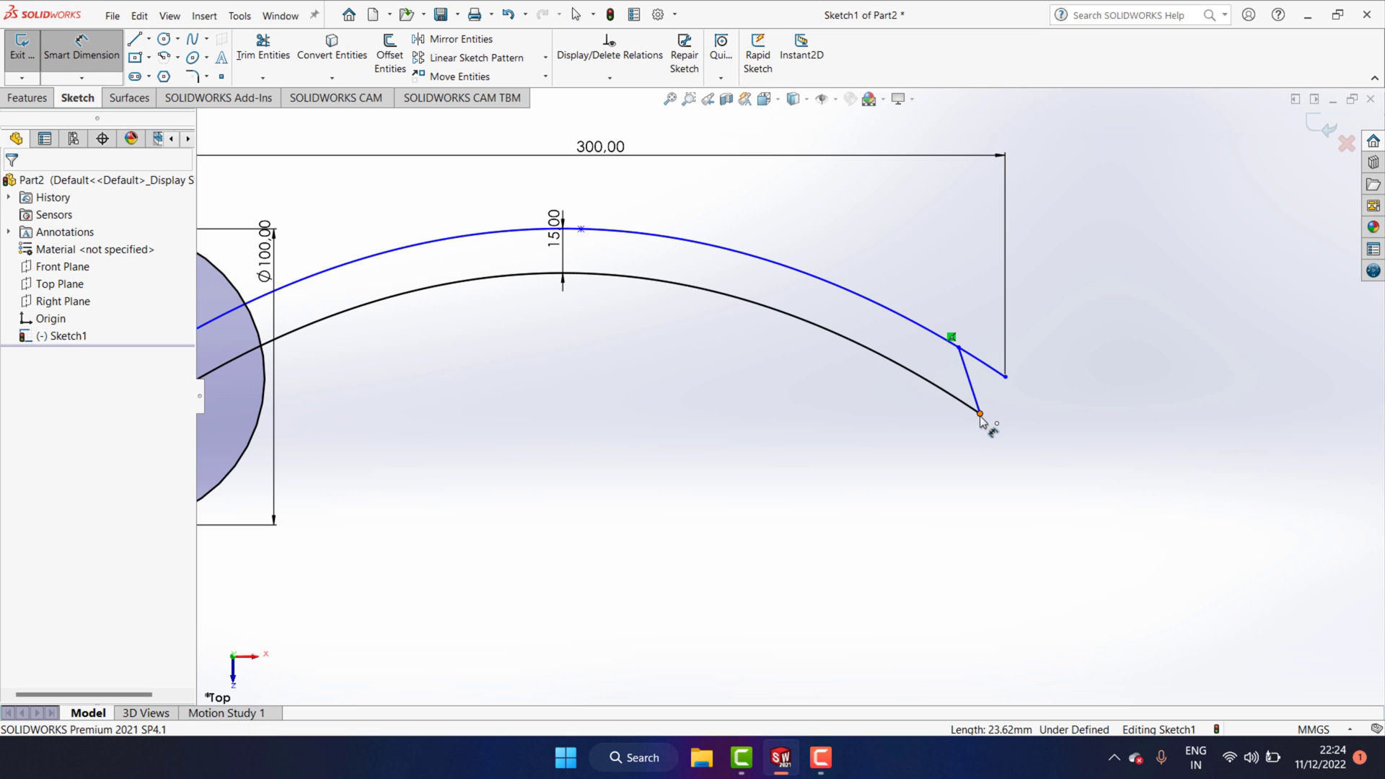
left_click(958, 347)
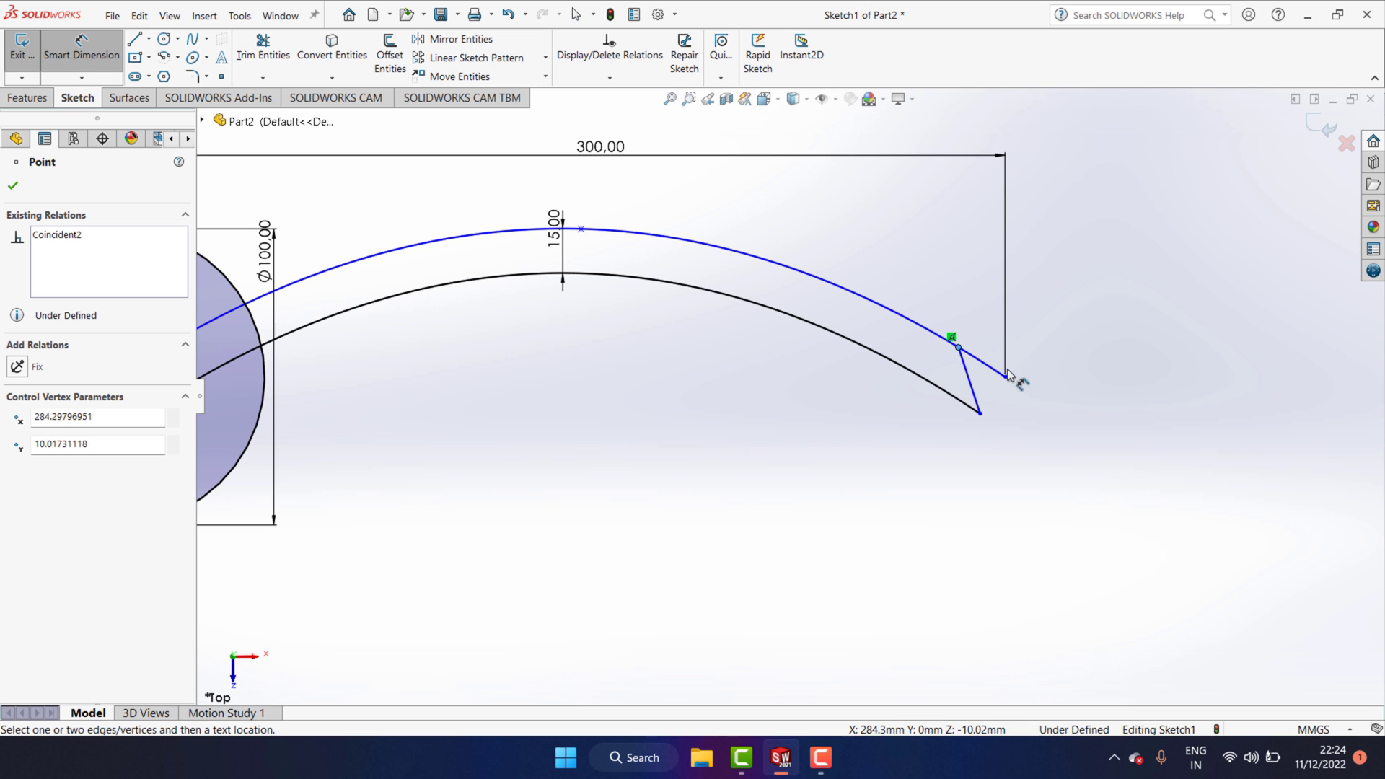
left_click(1005, 377)
left_click(974, 272)
type("2")
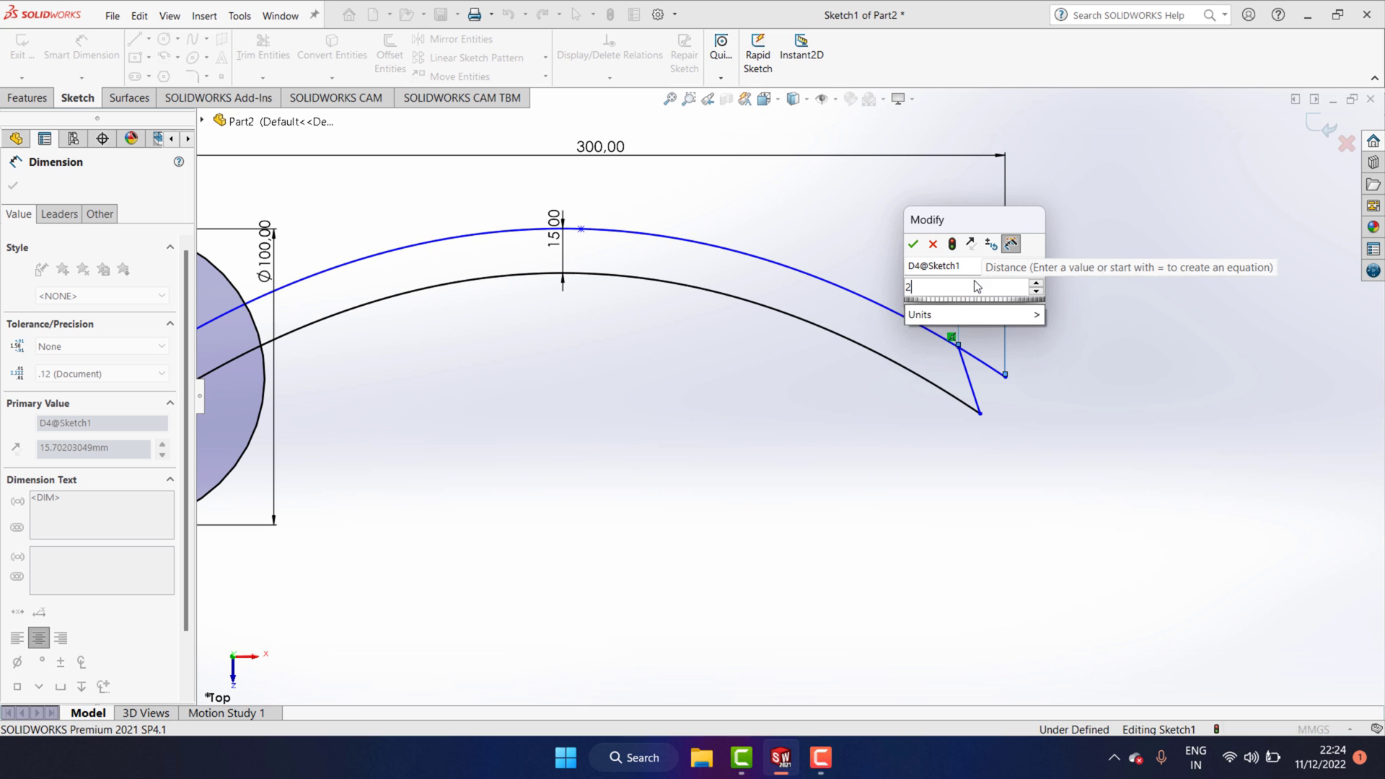
type("15.7")
left_click(914, 245)
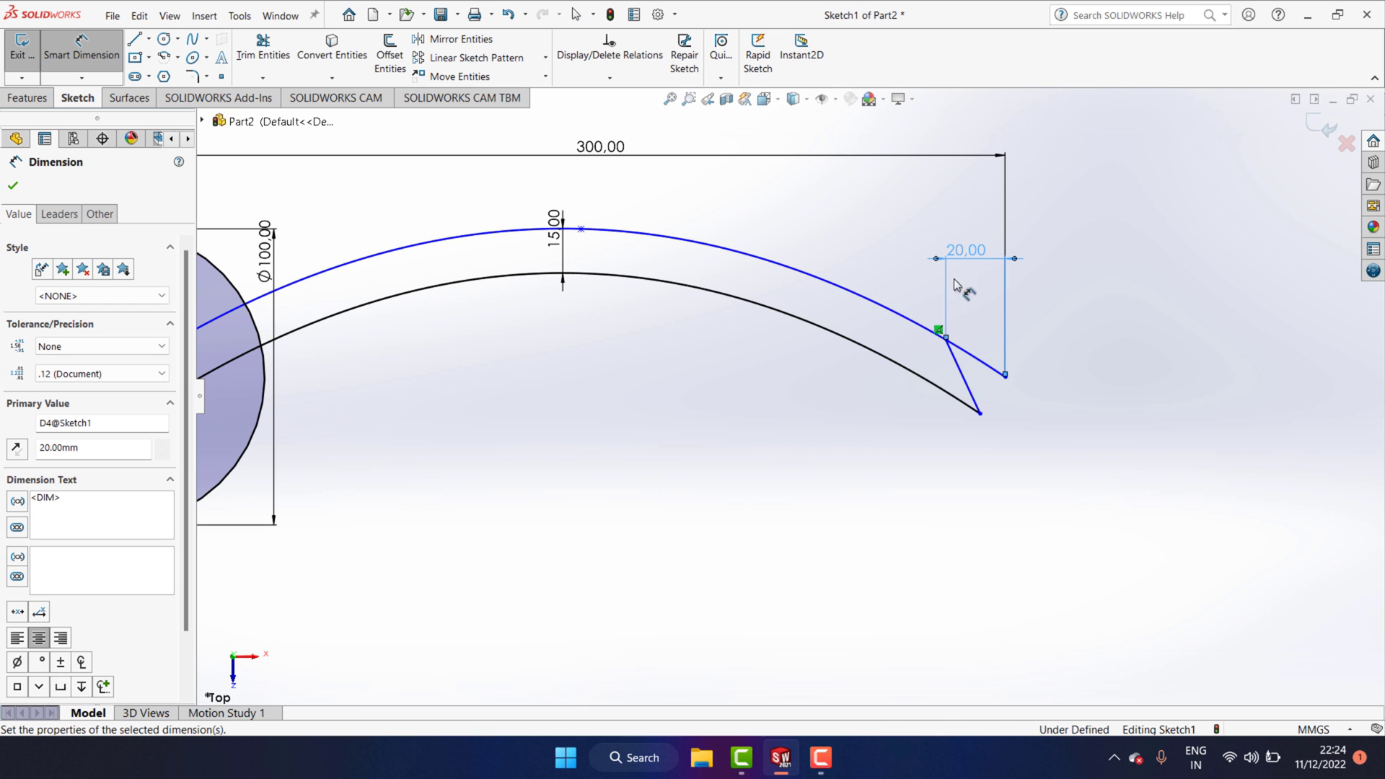
Change that horizontal distance dimension to 10 mm
scroll(974, 372, "up", 3)
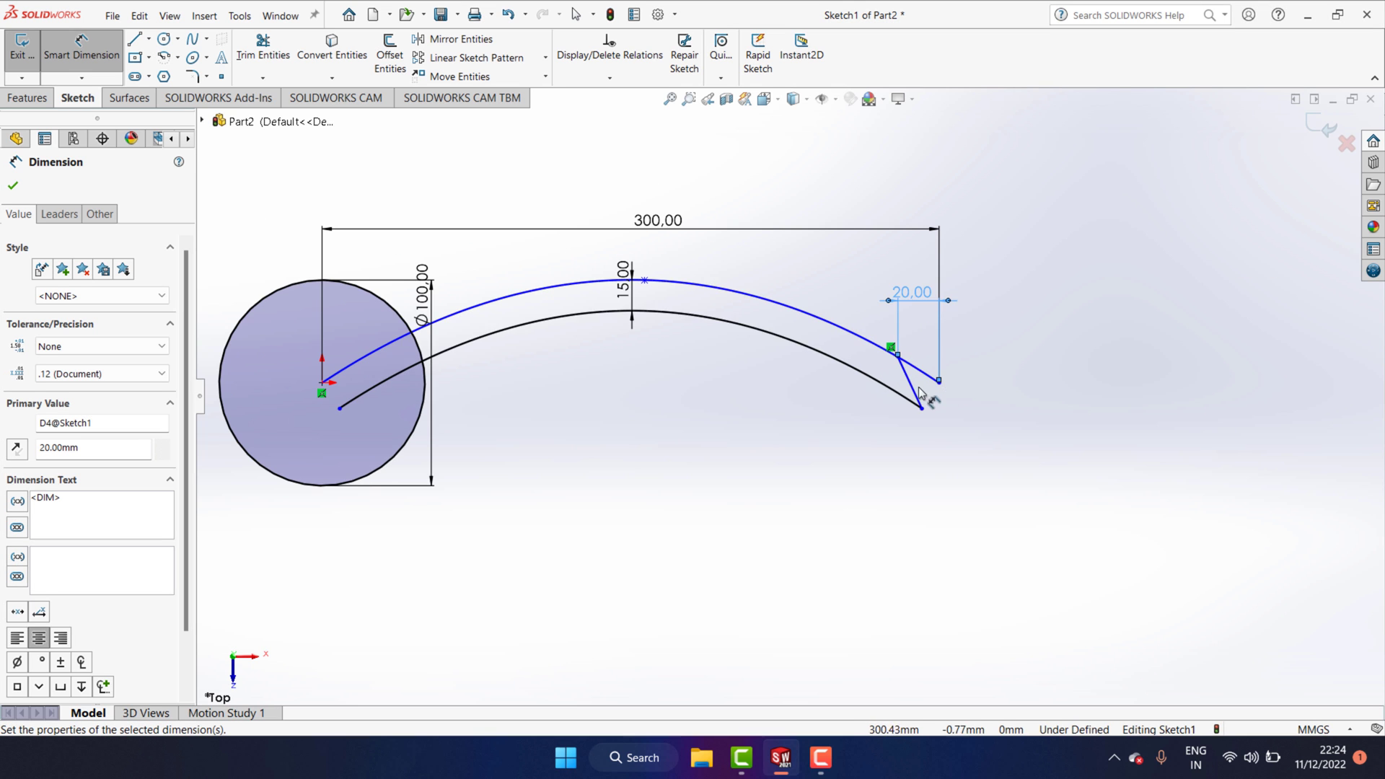
scroll(909, 361, "down", 3)
double_click(922, 259)
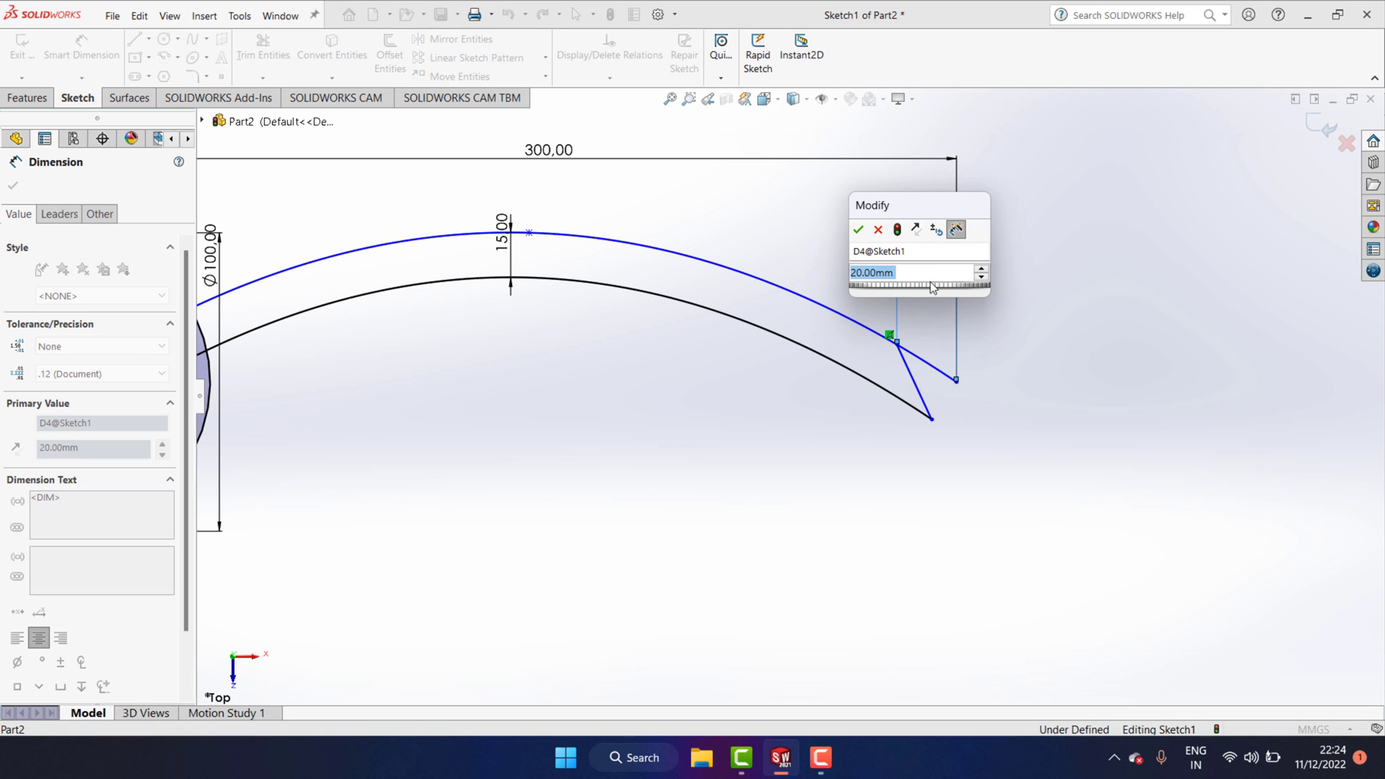
type("45")
left_click(858, 230)
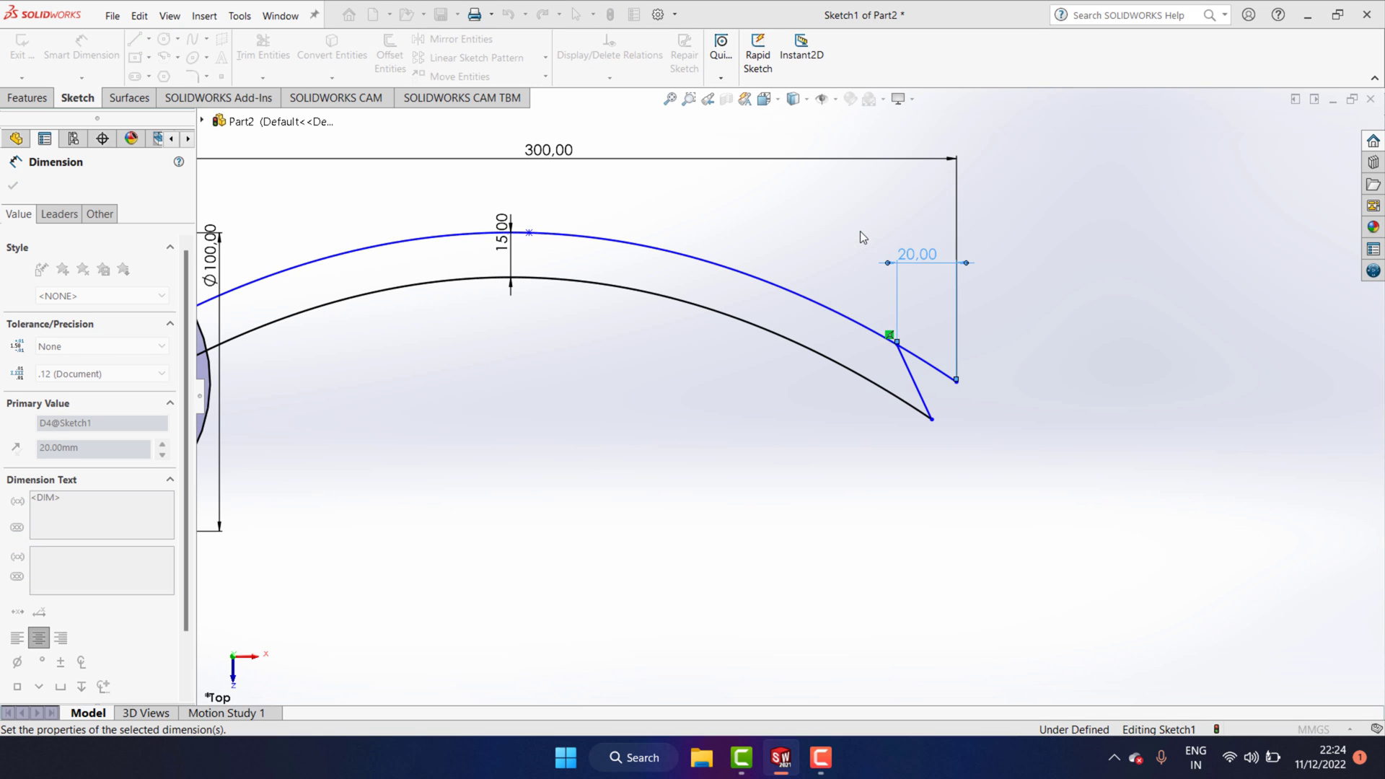
scroll(932, 392, "down", 1)
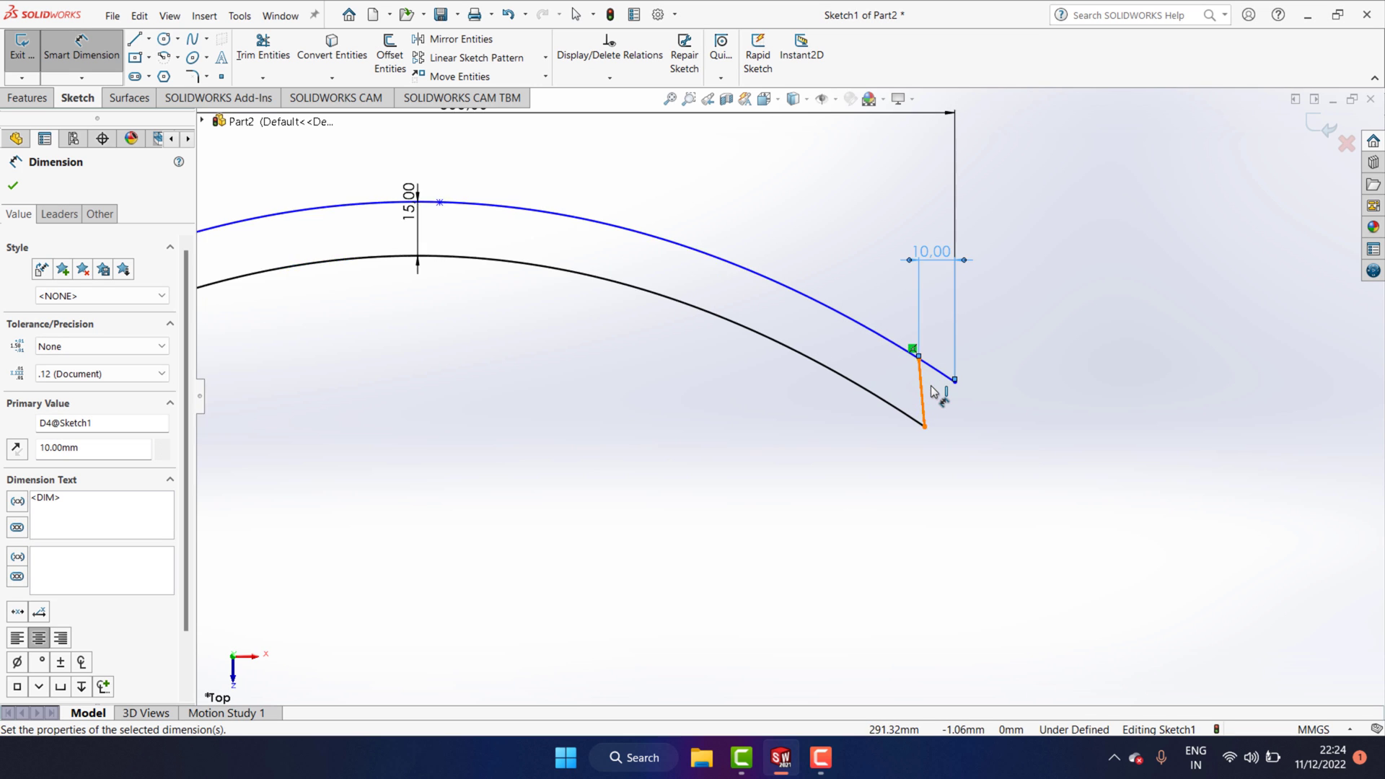
scroll(931, 391, "down", 1)
scroll(938, 400, "up", 2)
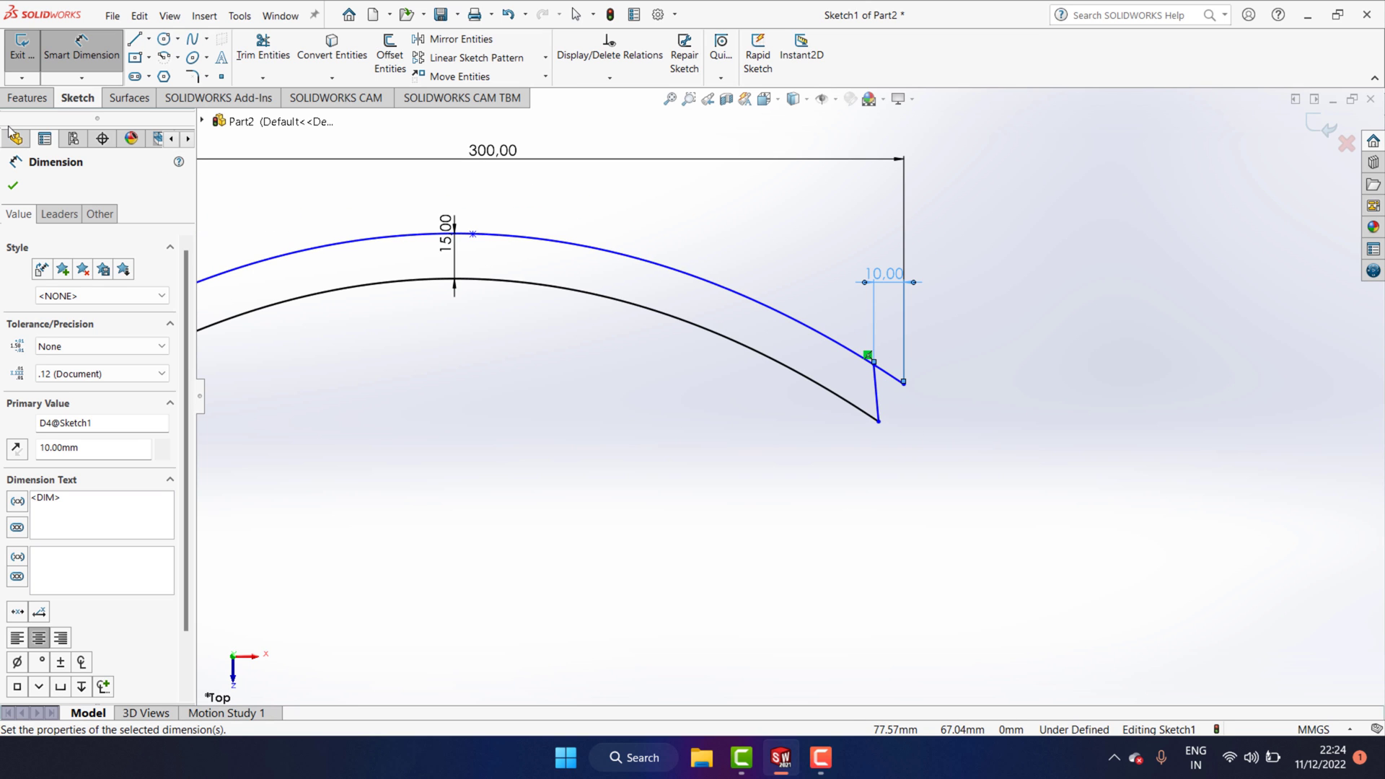
scroll(1001, 339, "up", 2)
scroll(999, 346, "down", 1)
scroll(544, 380, "down", 1)
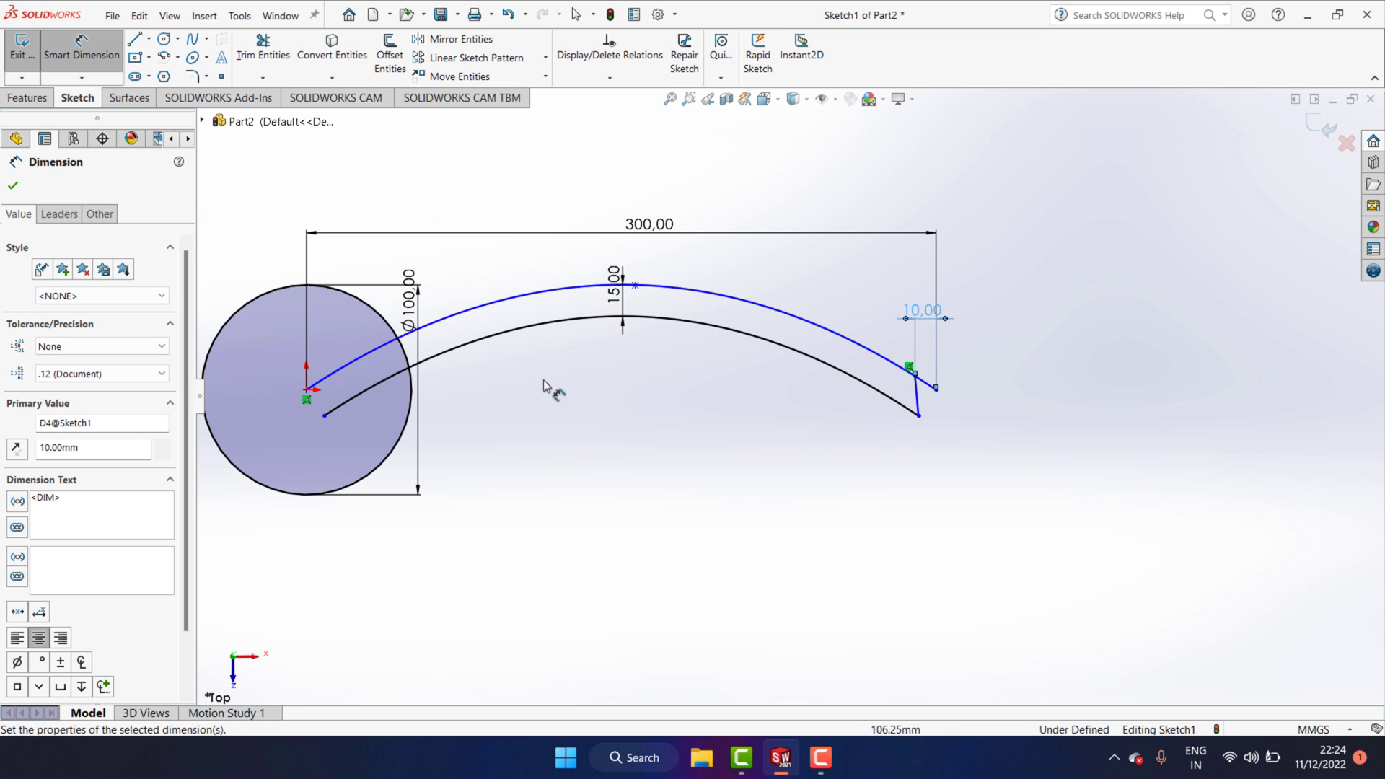
scroll(926, 400, "down", 1)
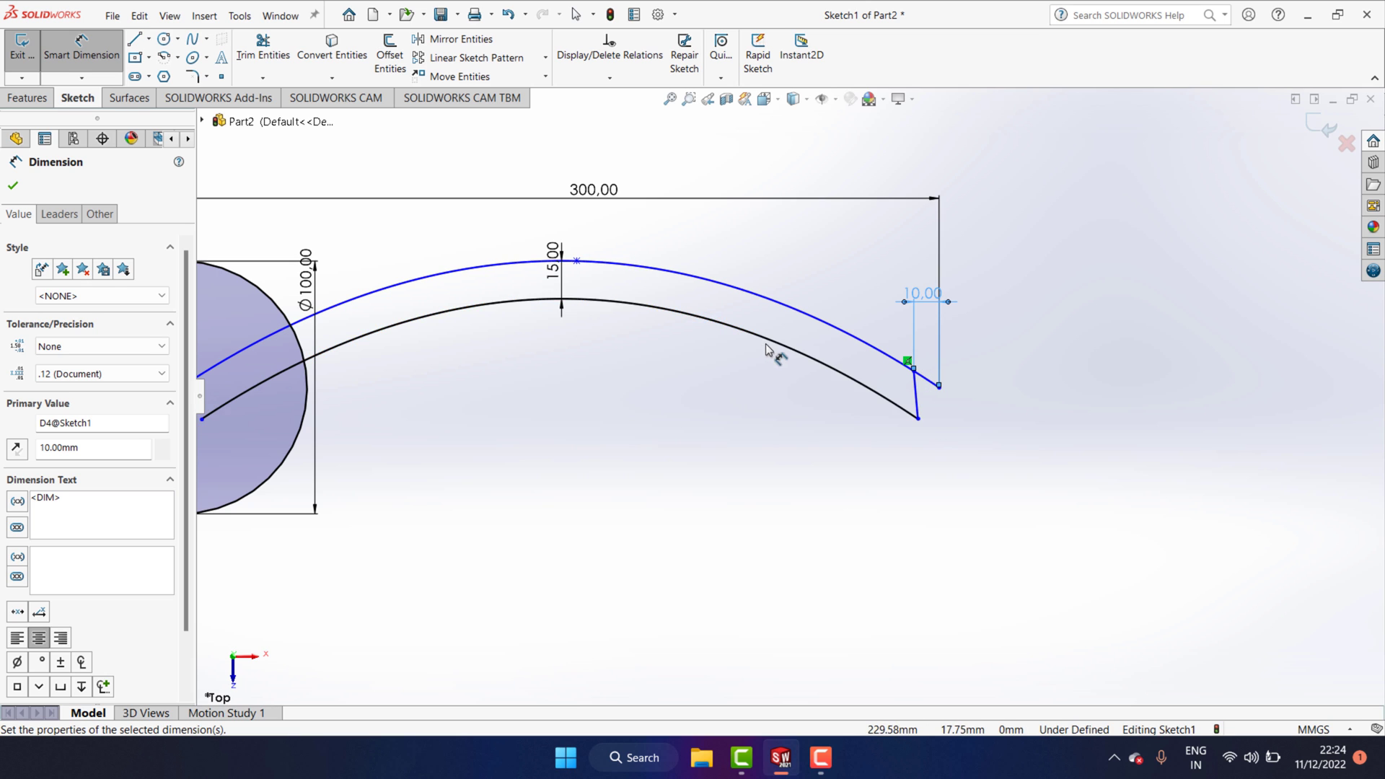
Commit the 10 mm horizontal dimension and close the dimension panel
scroll(786, 375, "up", 1)
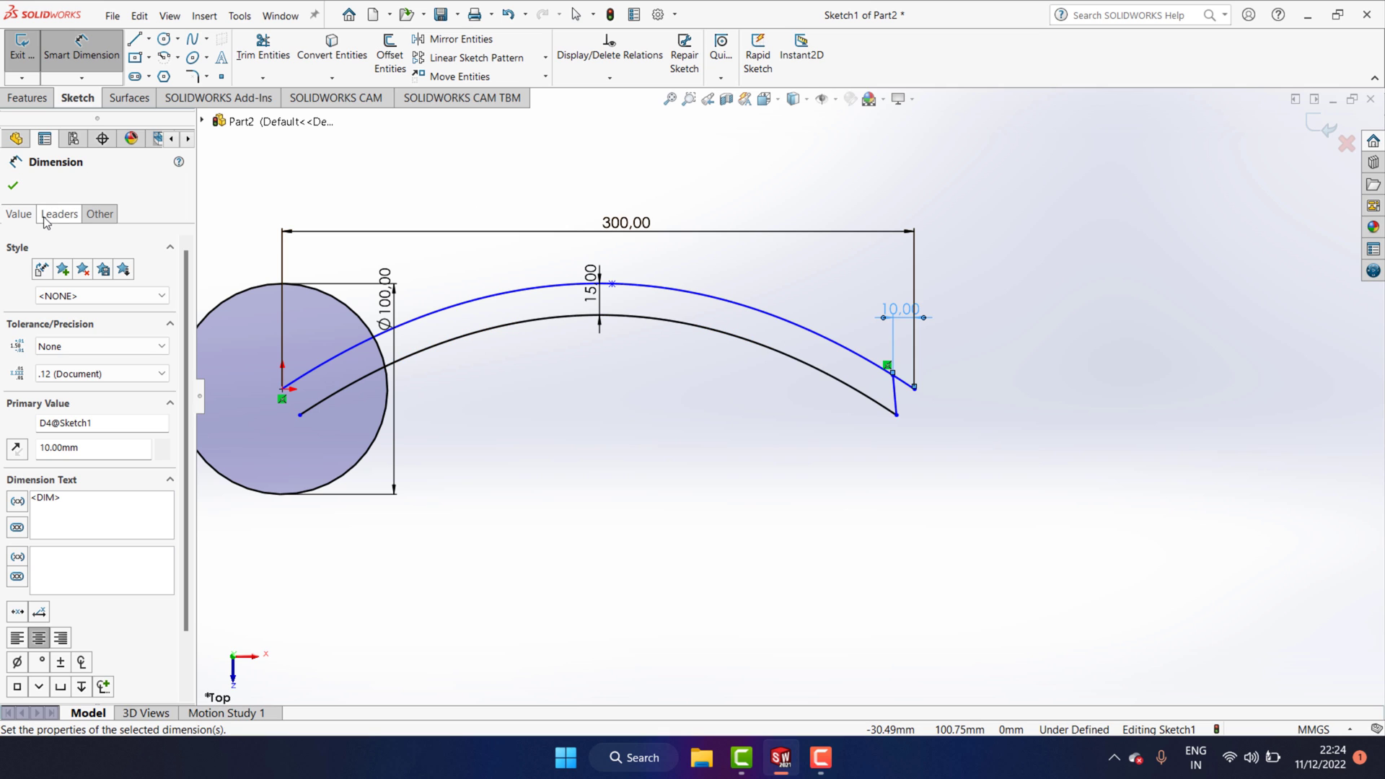
left_click(13, 186)
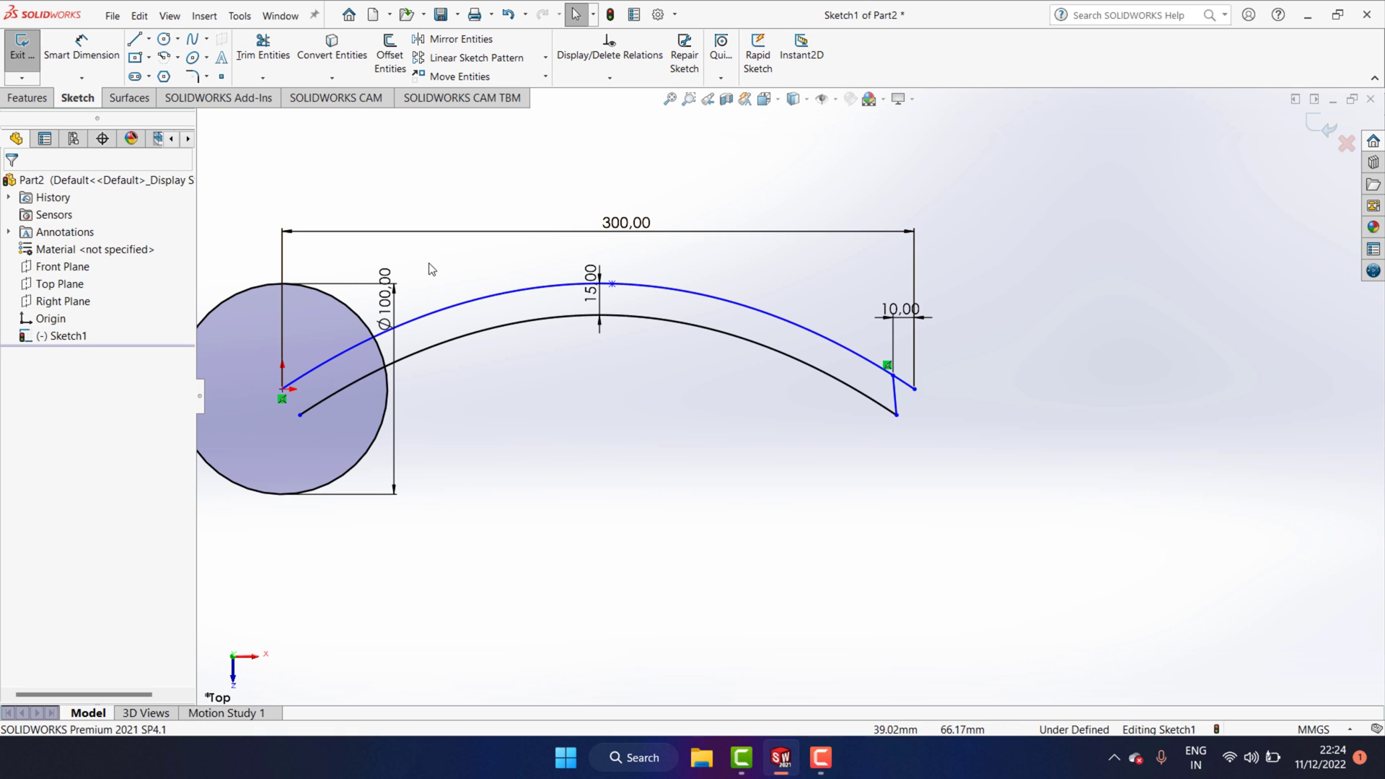
scroll(890, 402, "down", 2)
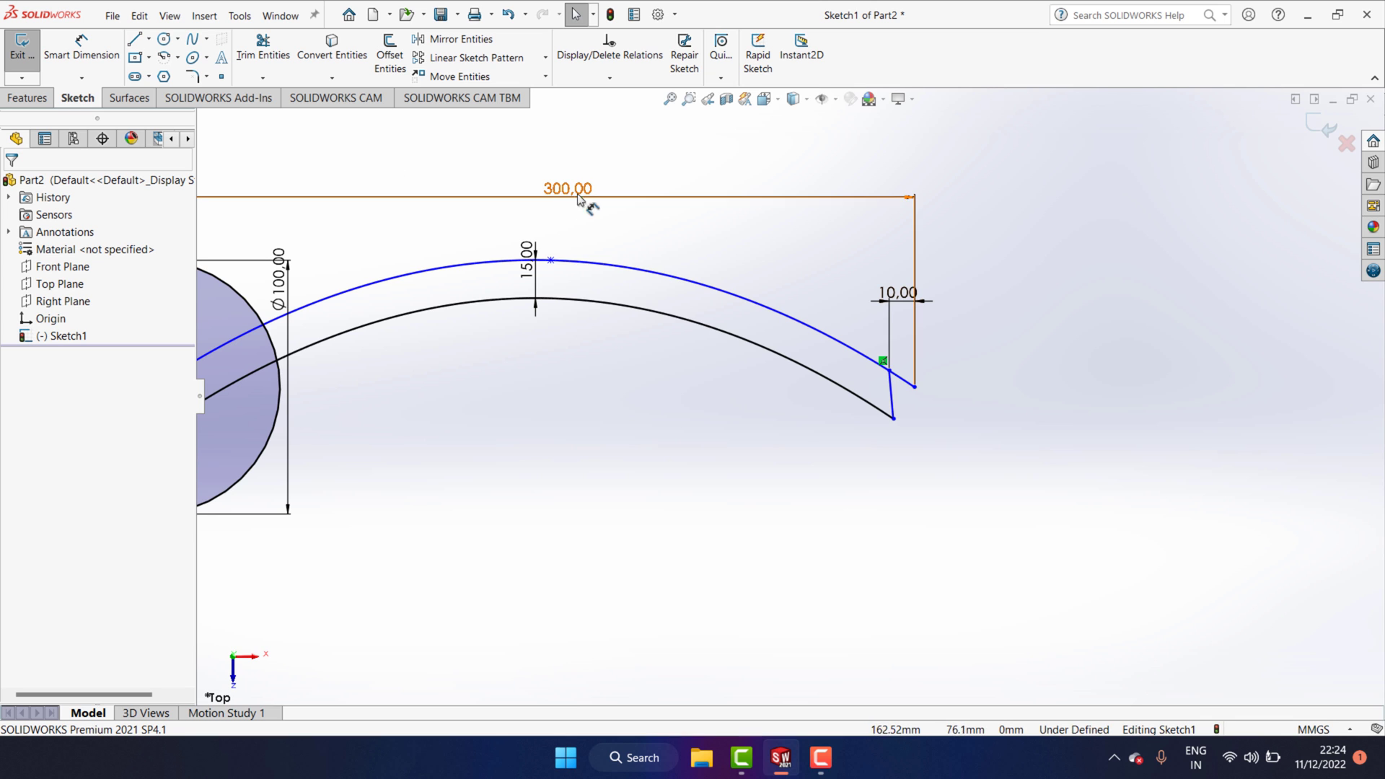
scroll(943, 395, "down", 1)
scroll(894, 375, "down", 1)
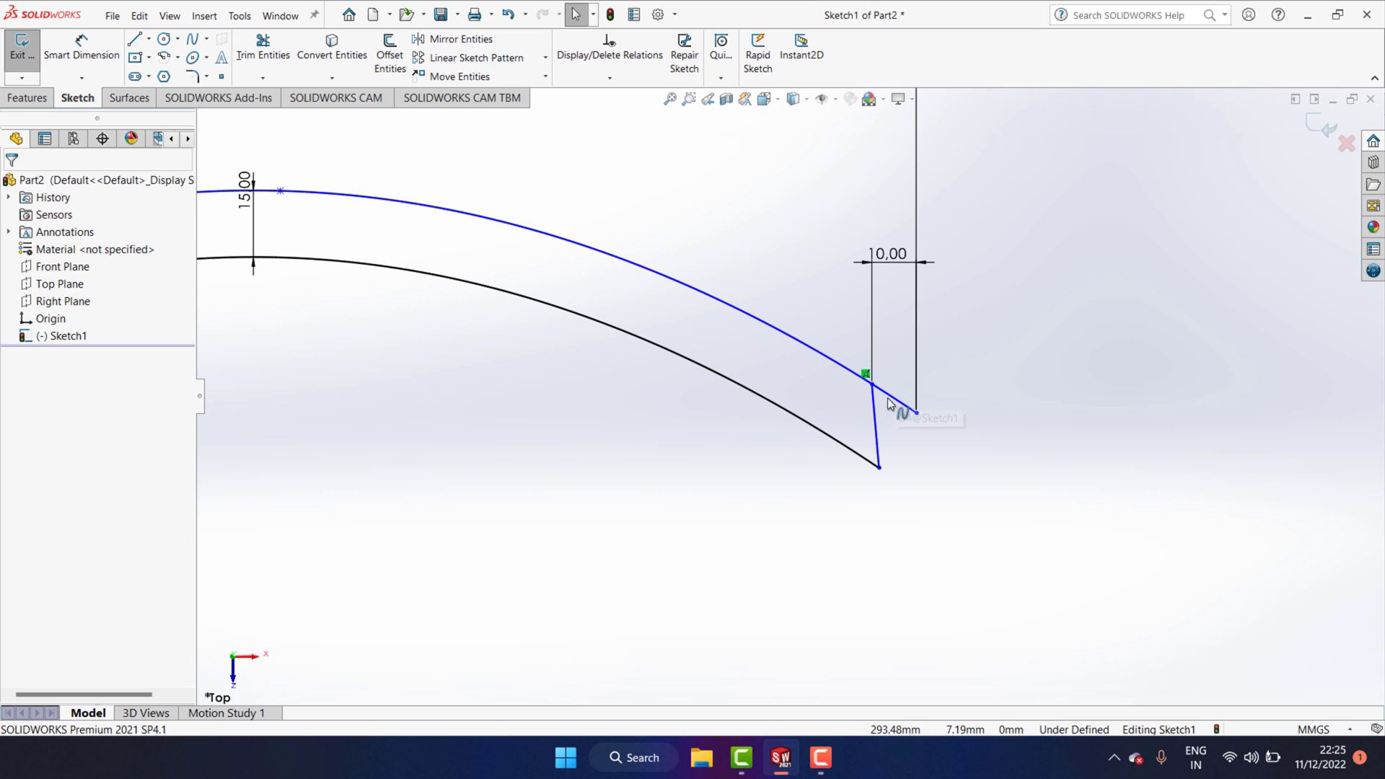
Try trimming the arc end, then undo back to only the Ø100 circle and 300 mm arc
left_click(262, 47)
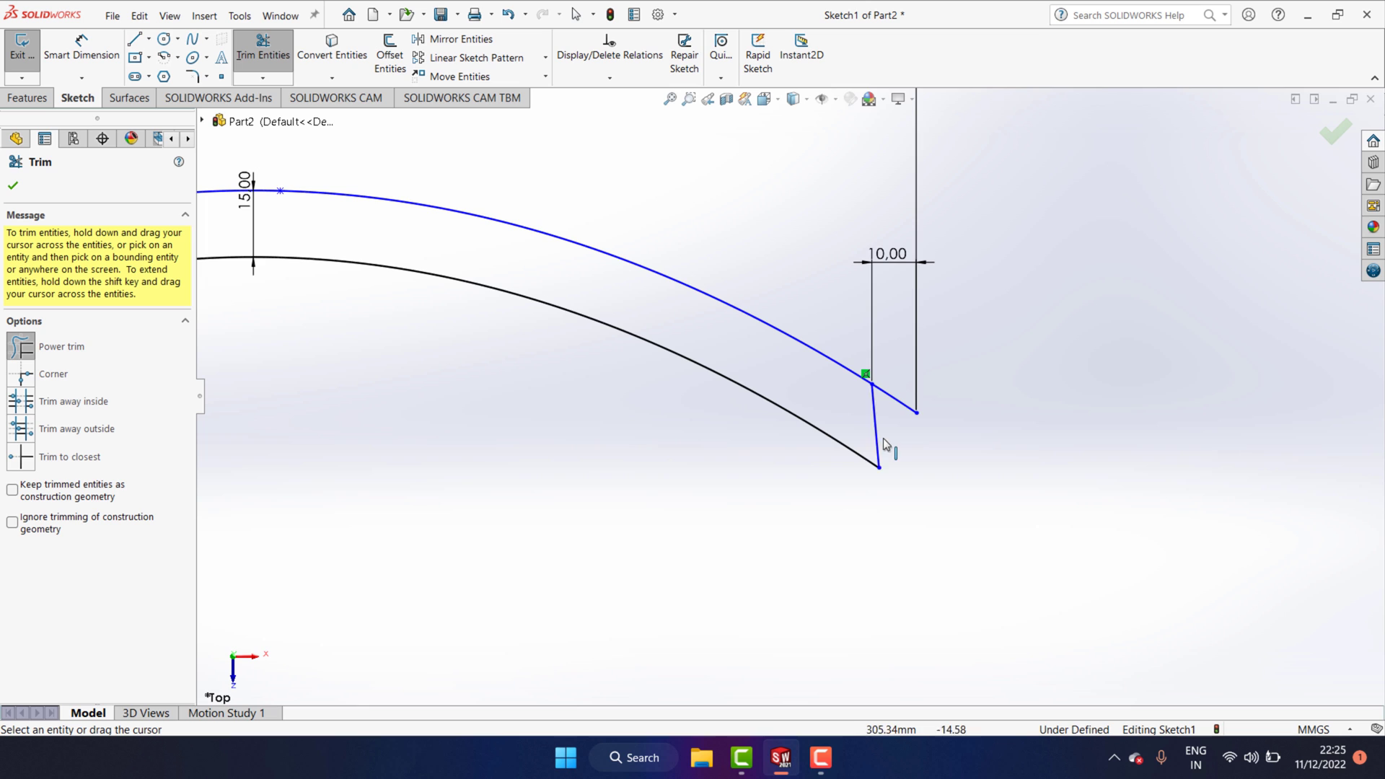
left_click(907, 406)
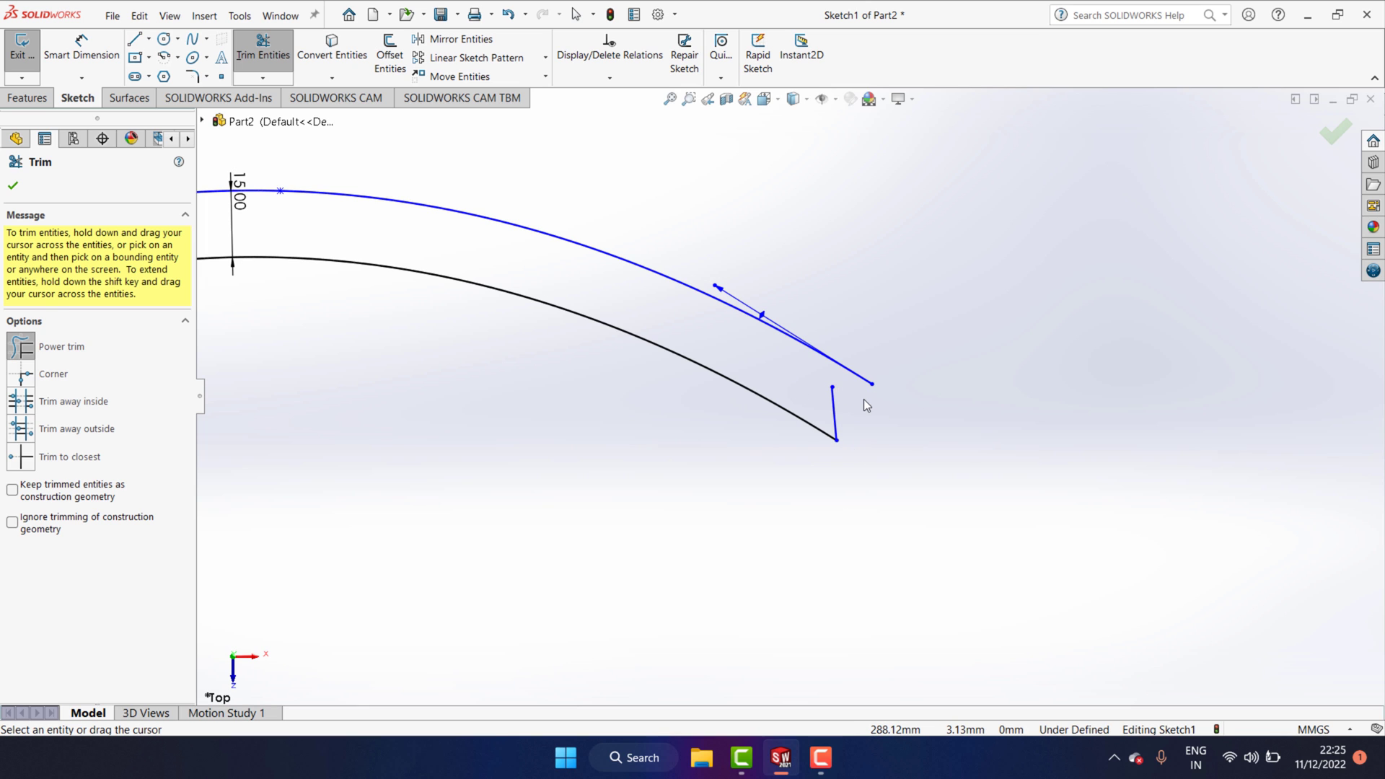
key("ctrl+z")
key("ctrl+z")
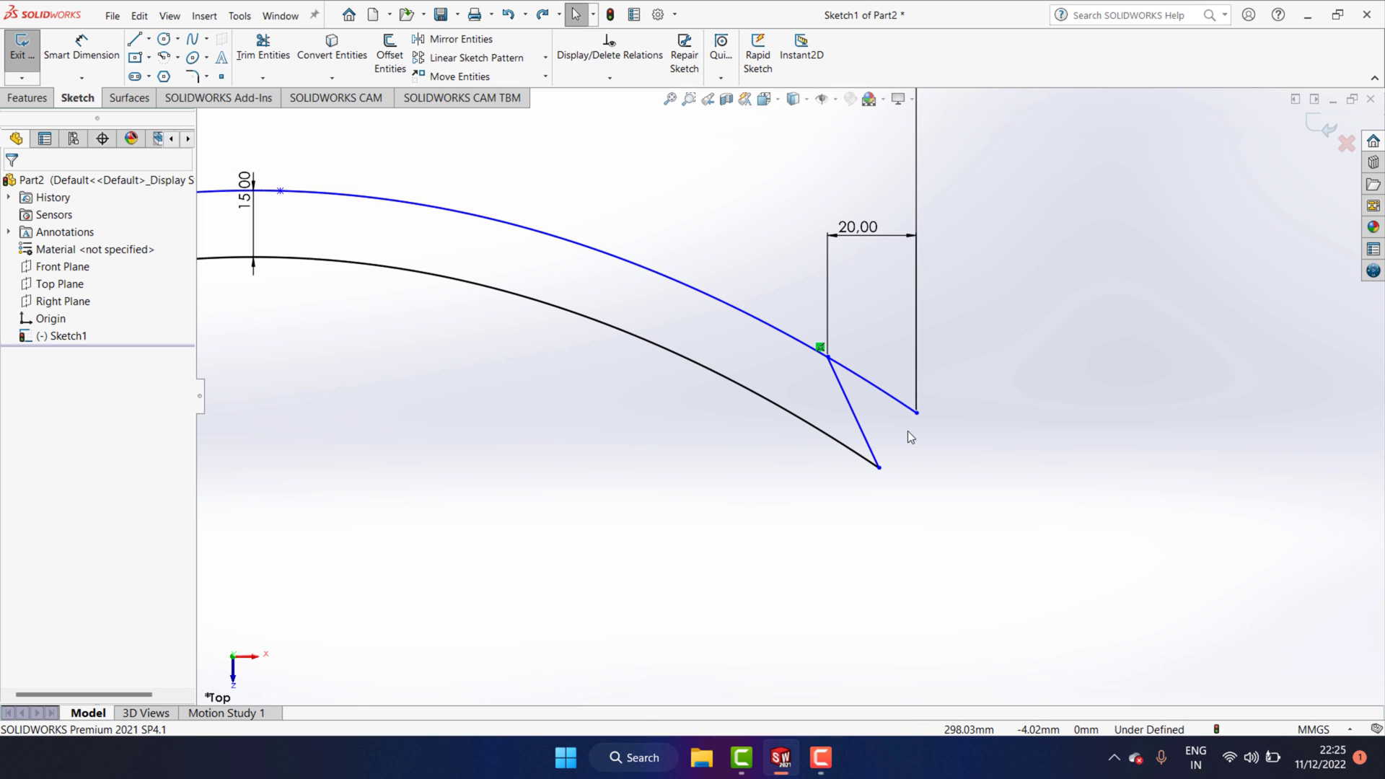
key("ctrl+z")
key("ctrl+z")
key("ctrl+z")
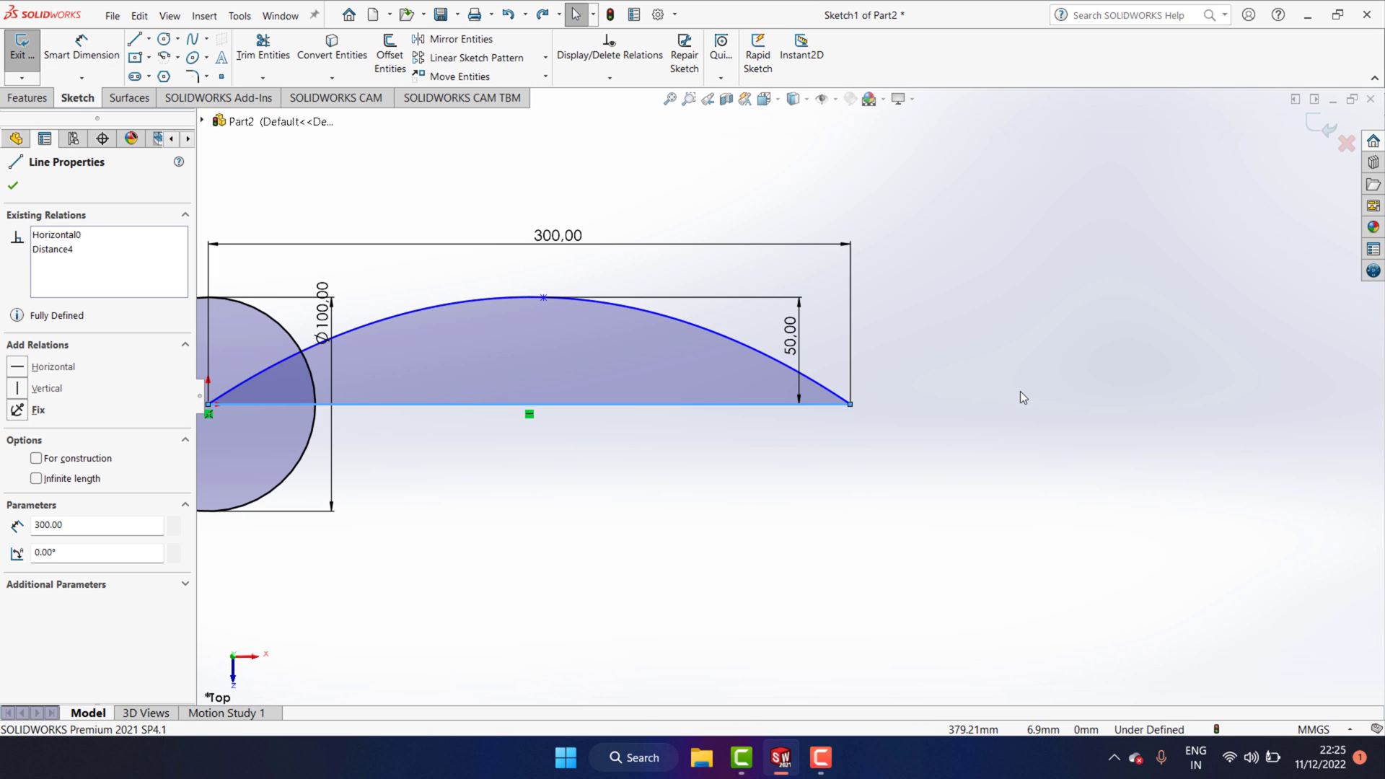
left_click(13, 188)
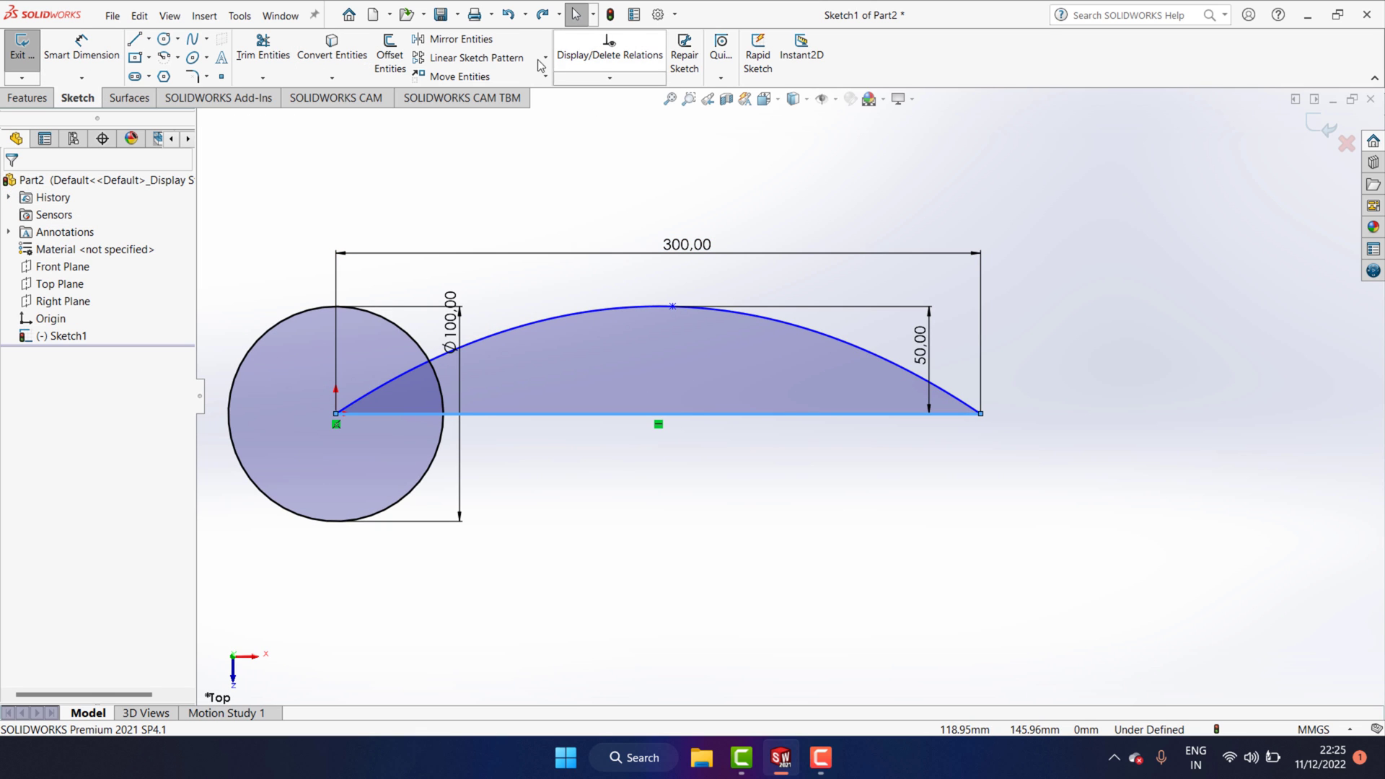
left_click(508, 14)
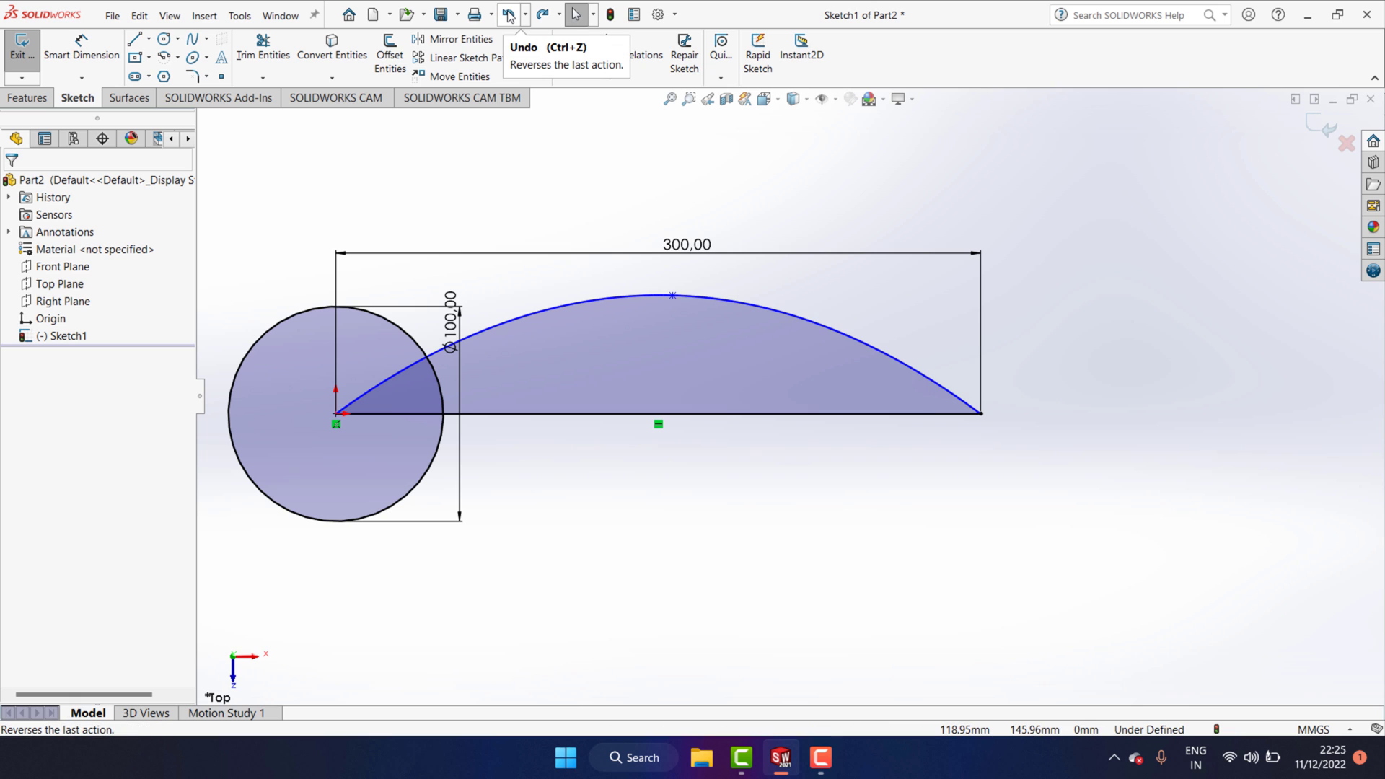
left_click(542, 14)
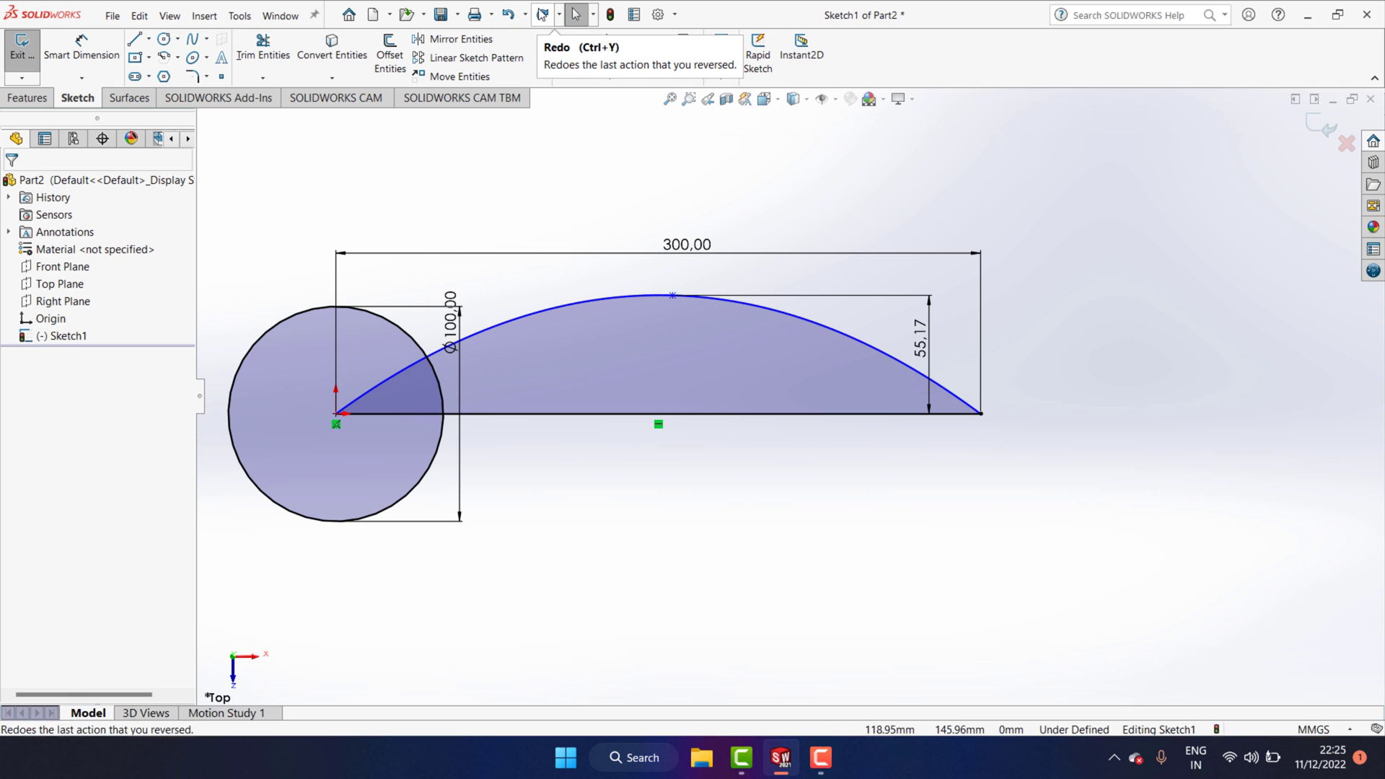
left_click(542, 15)
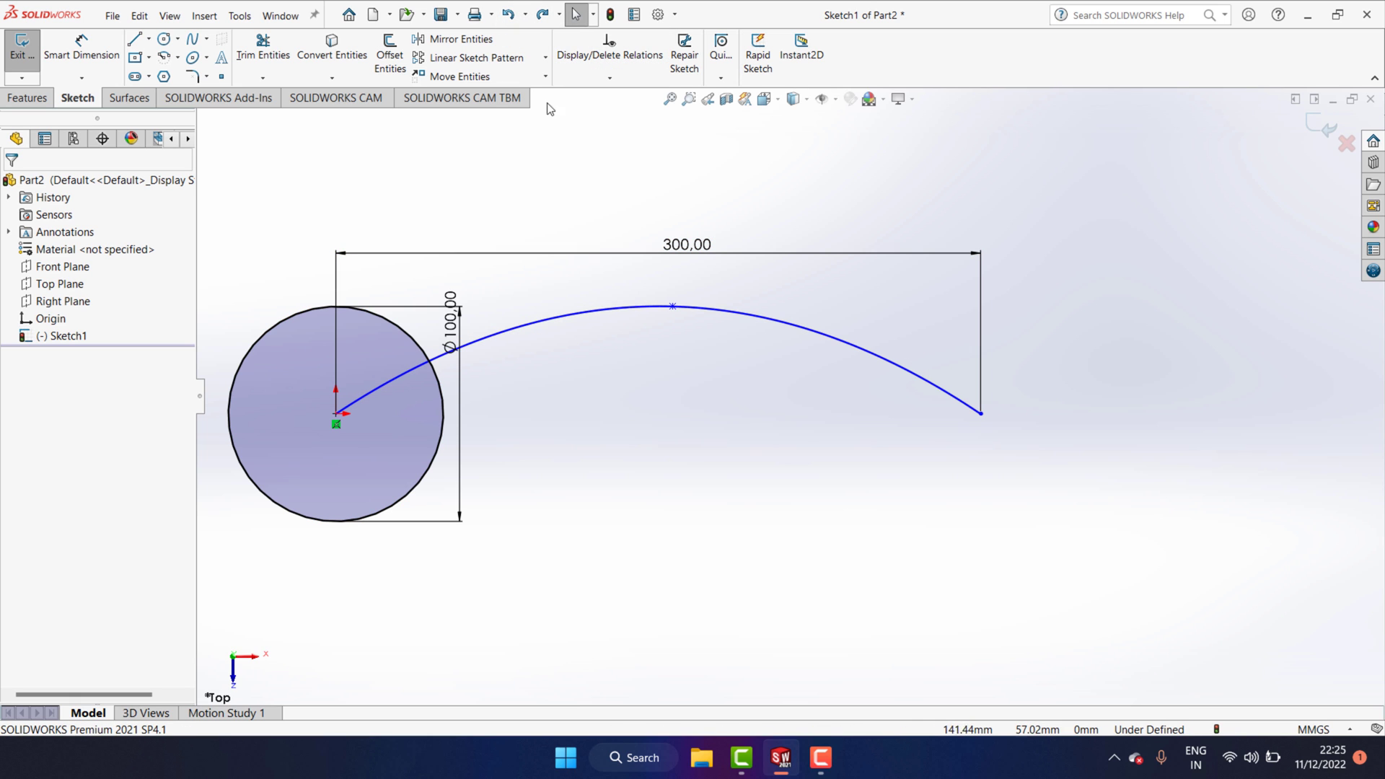
Start offsetting the blade arc, trying chain, both-direction and cap options
left_click(381, 56)
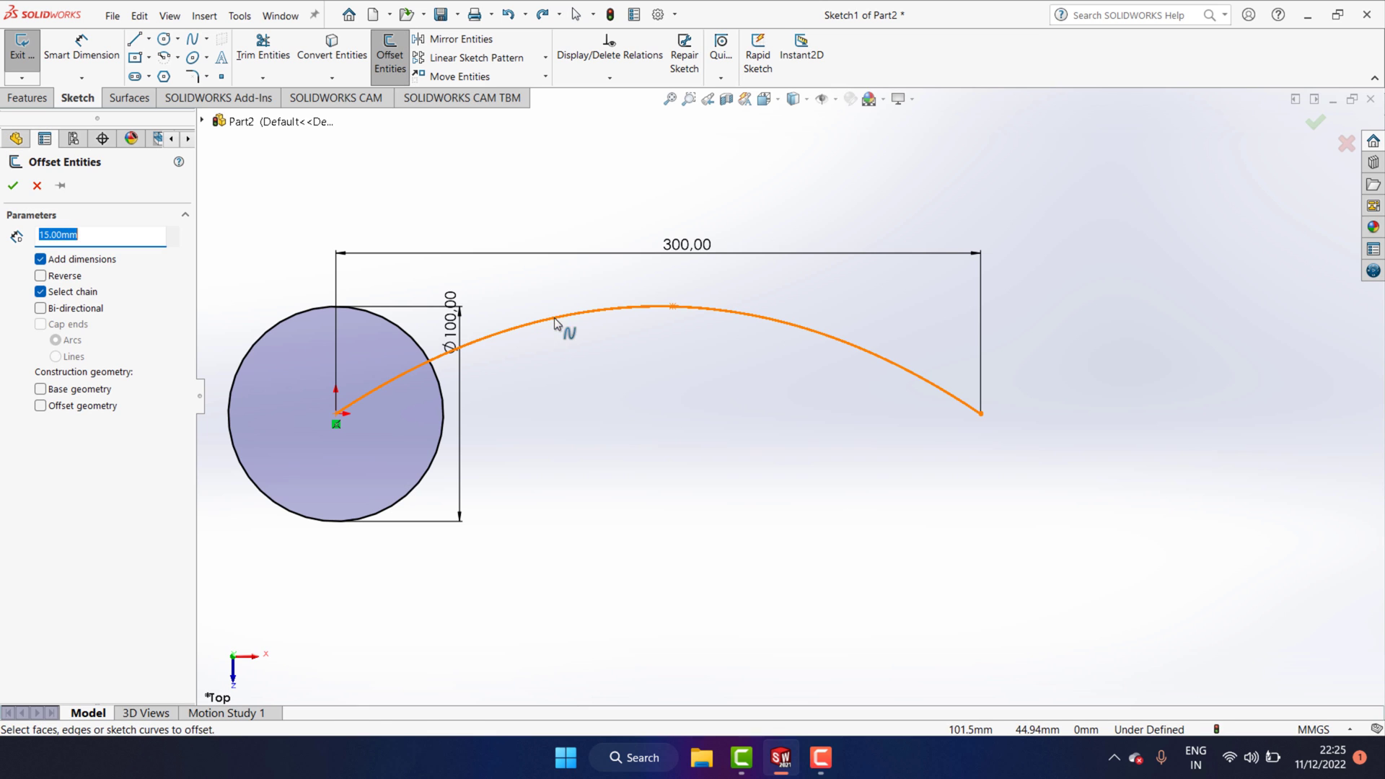
left_click(566, 321)
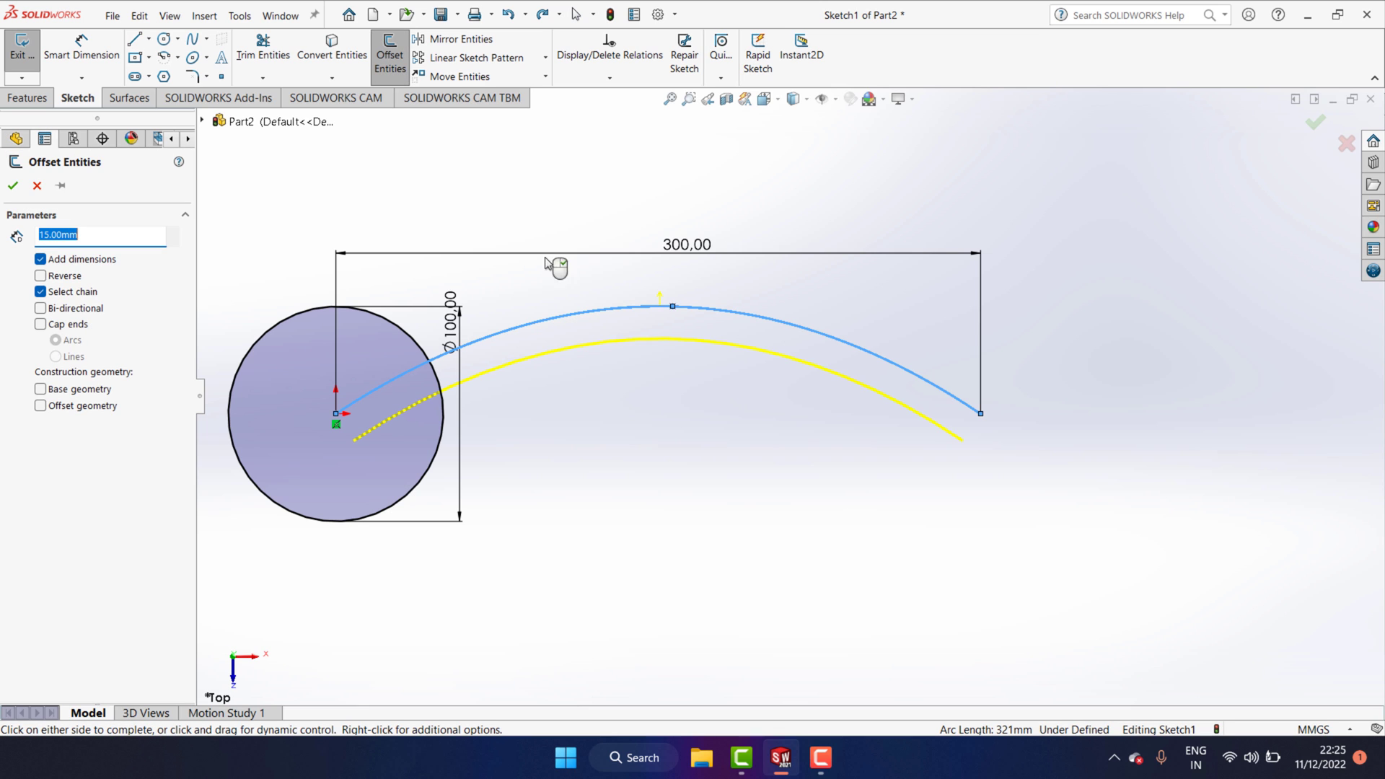
left_click(42, 292)
left_click(41, 292)
left_click(42, 260)
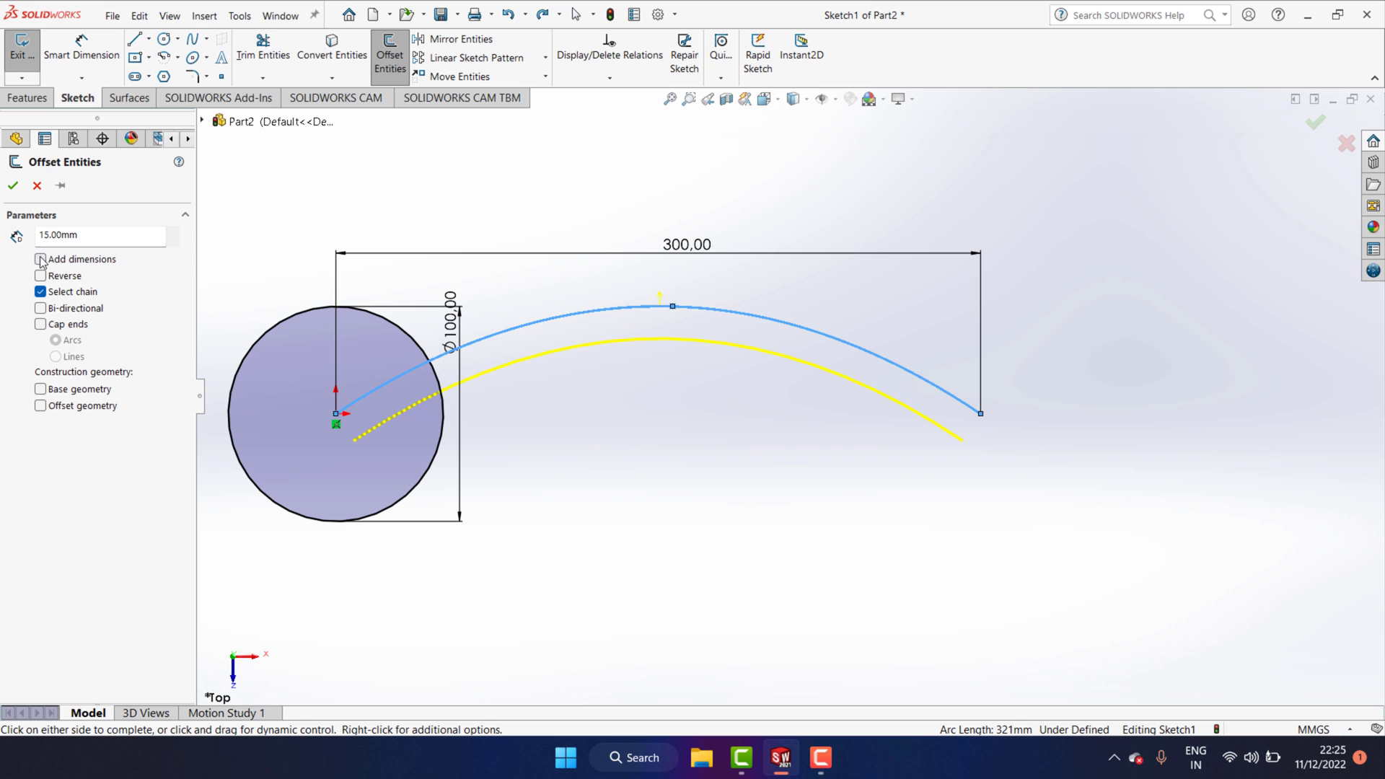
left_click(41, 309)
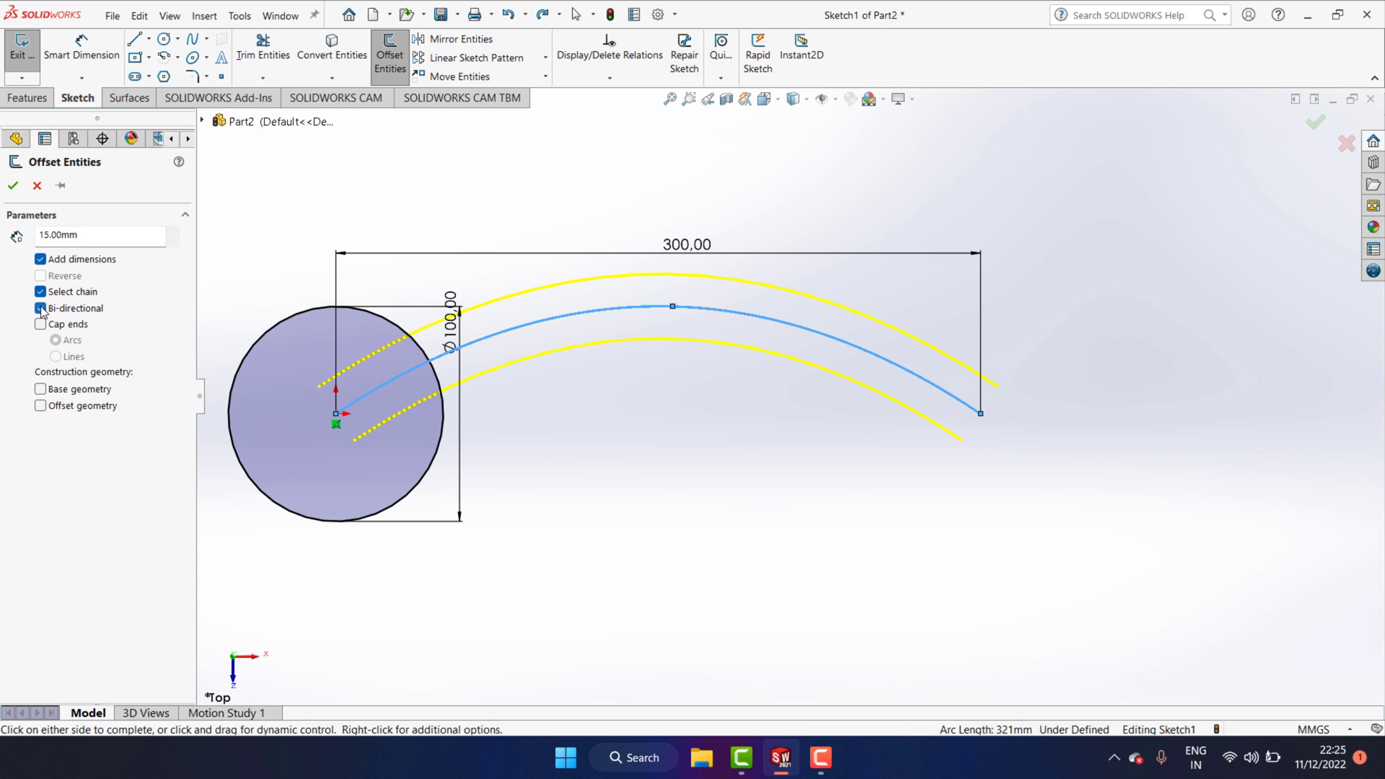
left_click(41, 325)
left_click(40, 308)
left_click(41, 309)
Accept a one-sided 15 mm offset, reversed above the arc, without dimension or chain selection
left_click(41, 296)
left_click(41, 292)
left_click(41, 260)
left_click(41, 292)
left_click(41, 309)
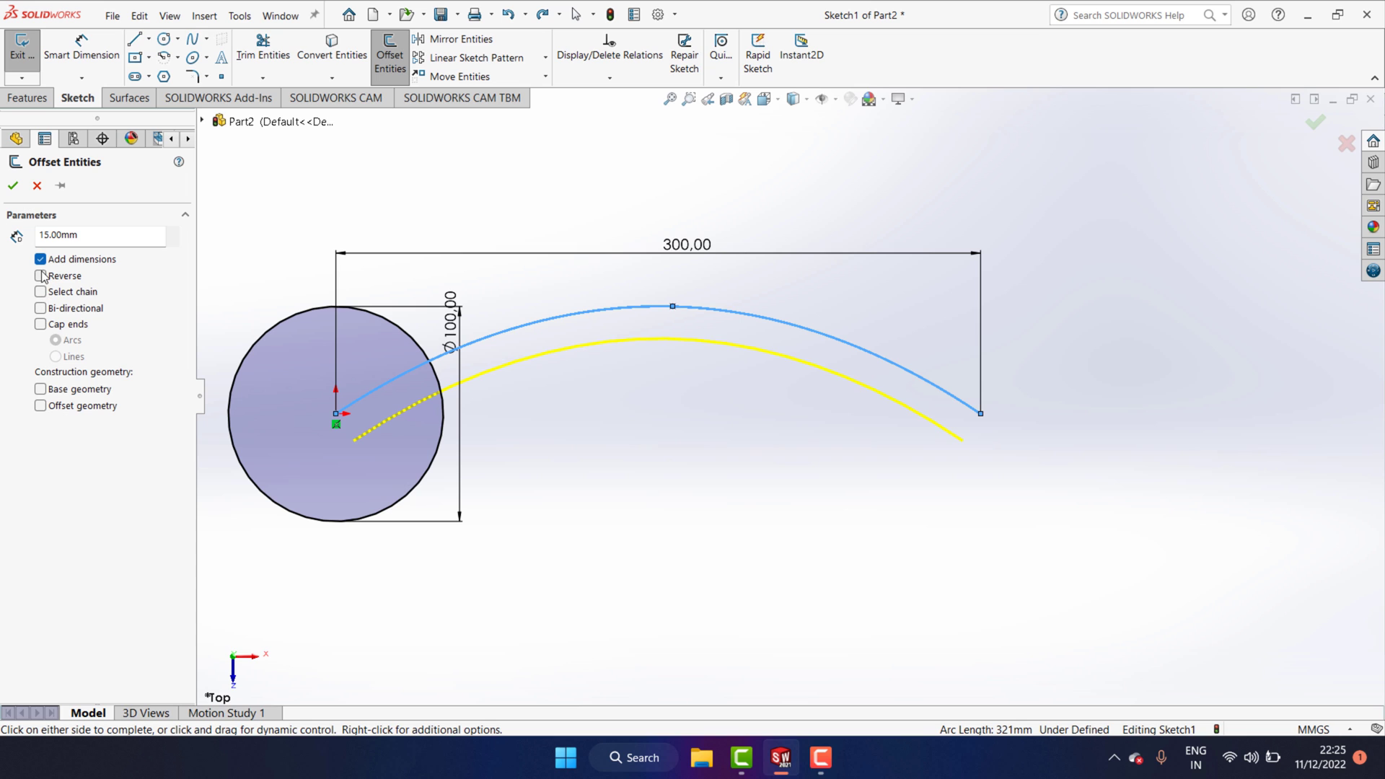
left_click(41, 276)
left_click(41, 259)
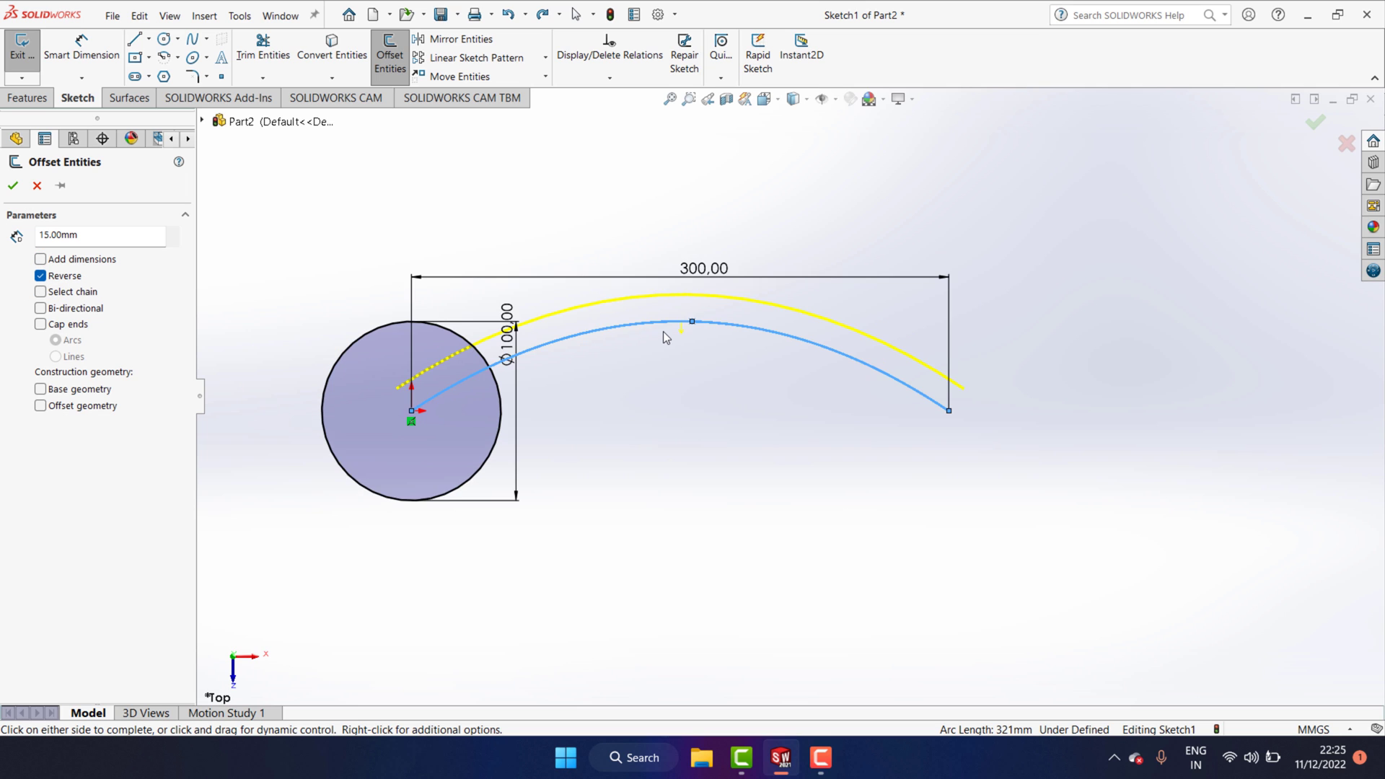
scroll(433, 284, "down", 1)
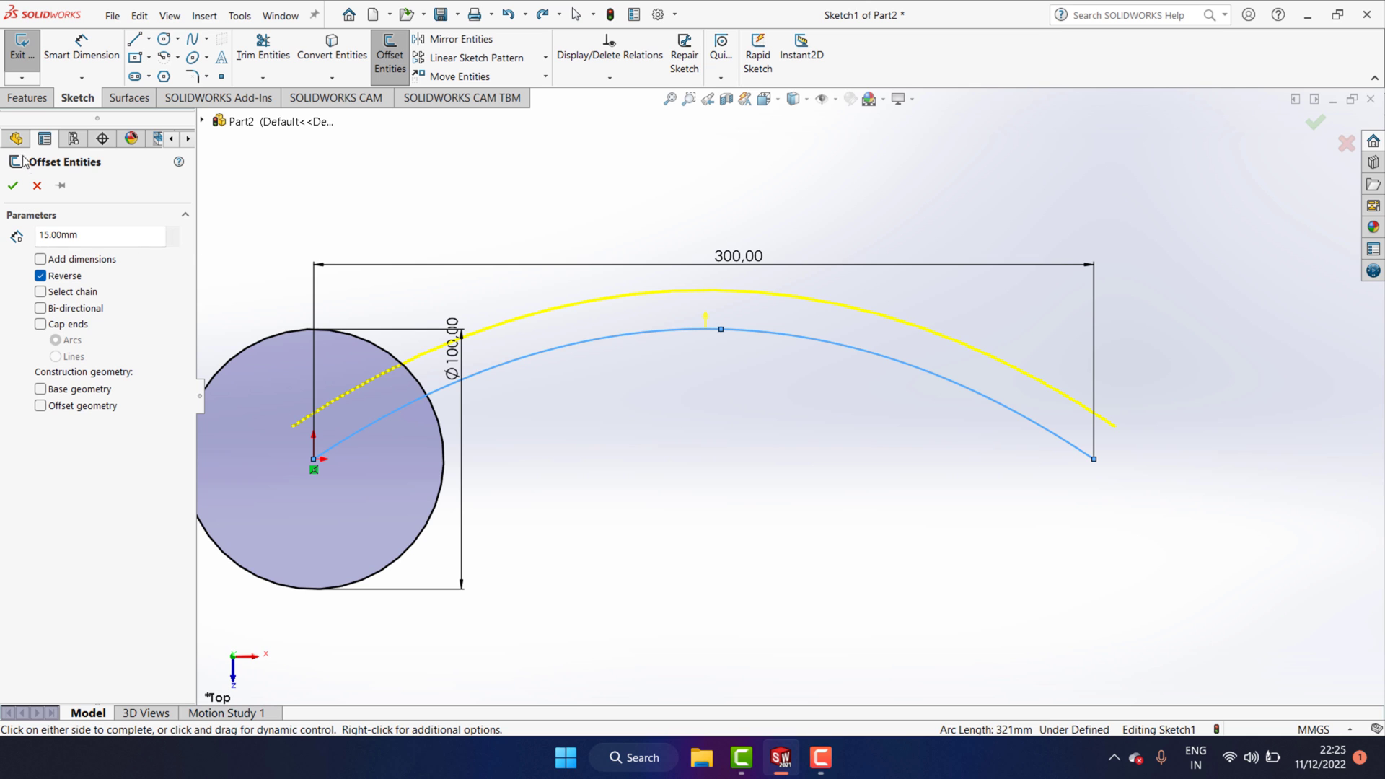
left_click(13, 185)
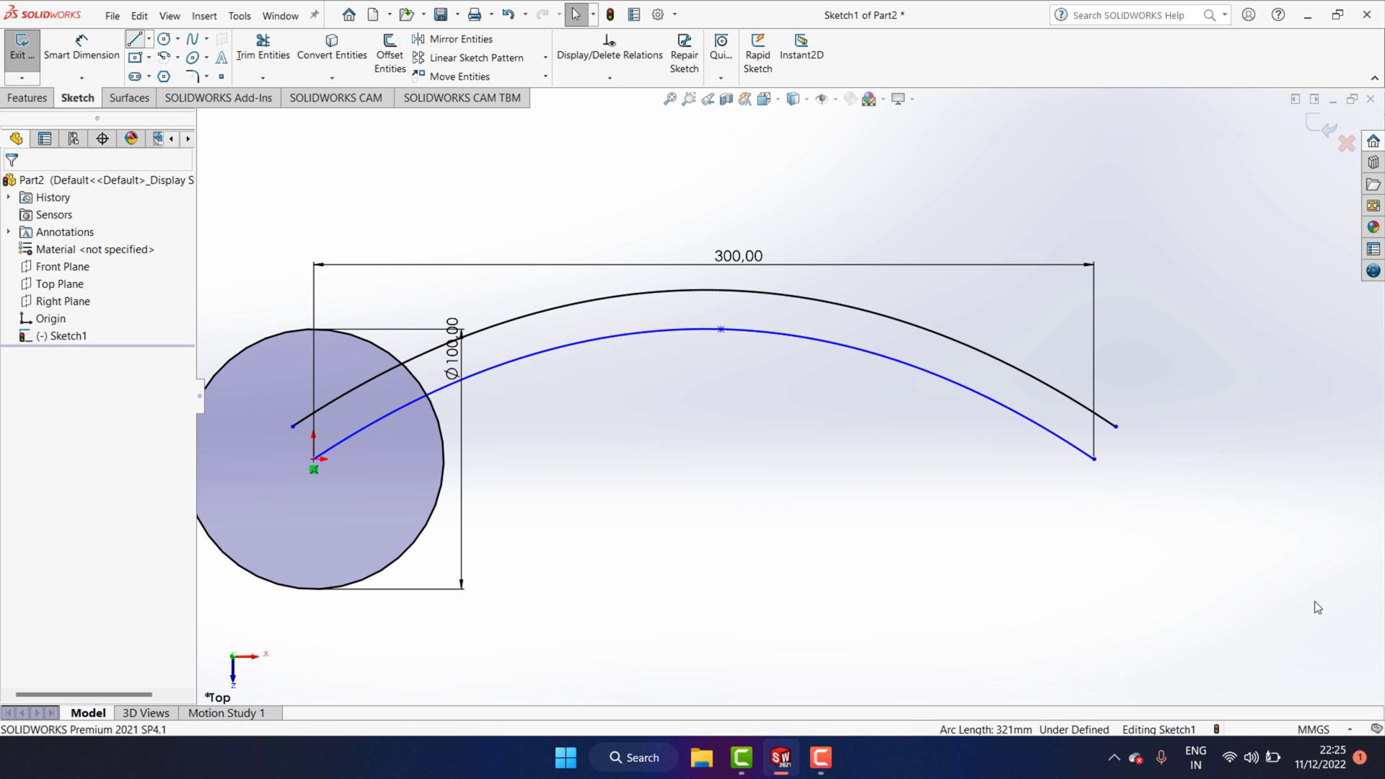
Draw the tip line from the inner arc's end up to the outer arc
key("l")
scroll(1054, 461, "down", 1)
scroll(1057, 455, "down", 1)
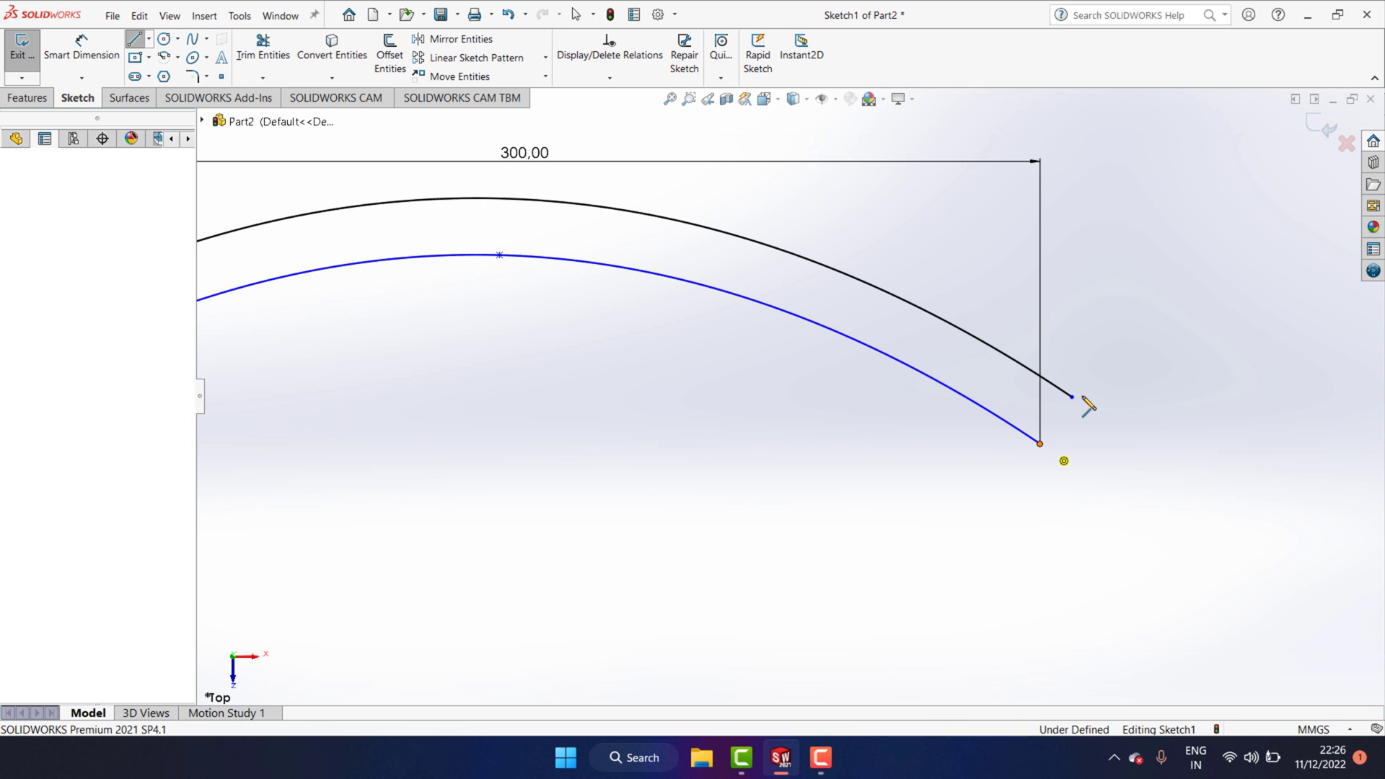
left_click(1040, 443)
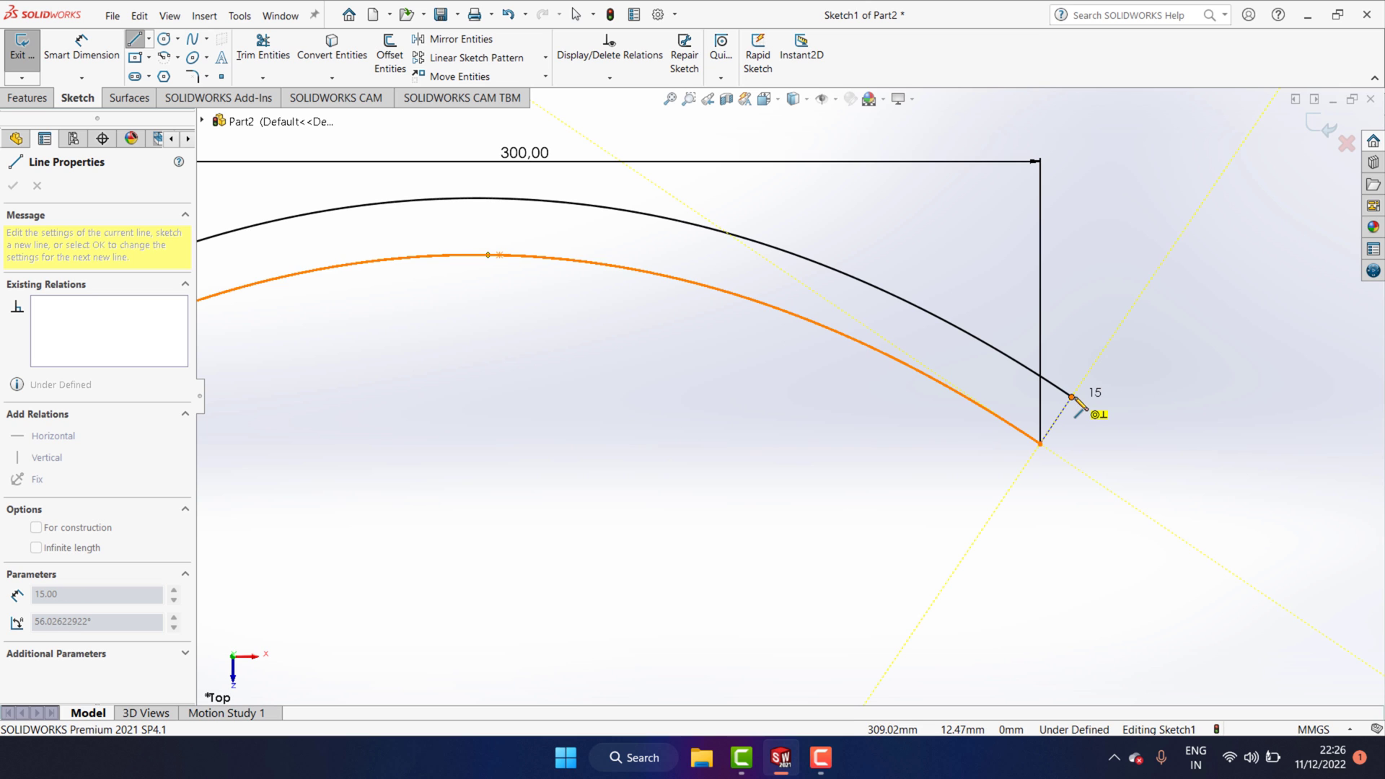
scroll(1075, 402, "up", 1)
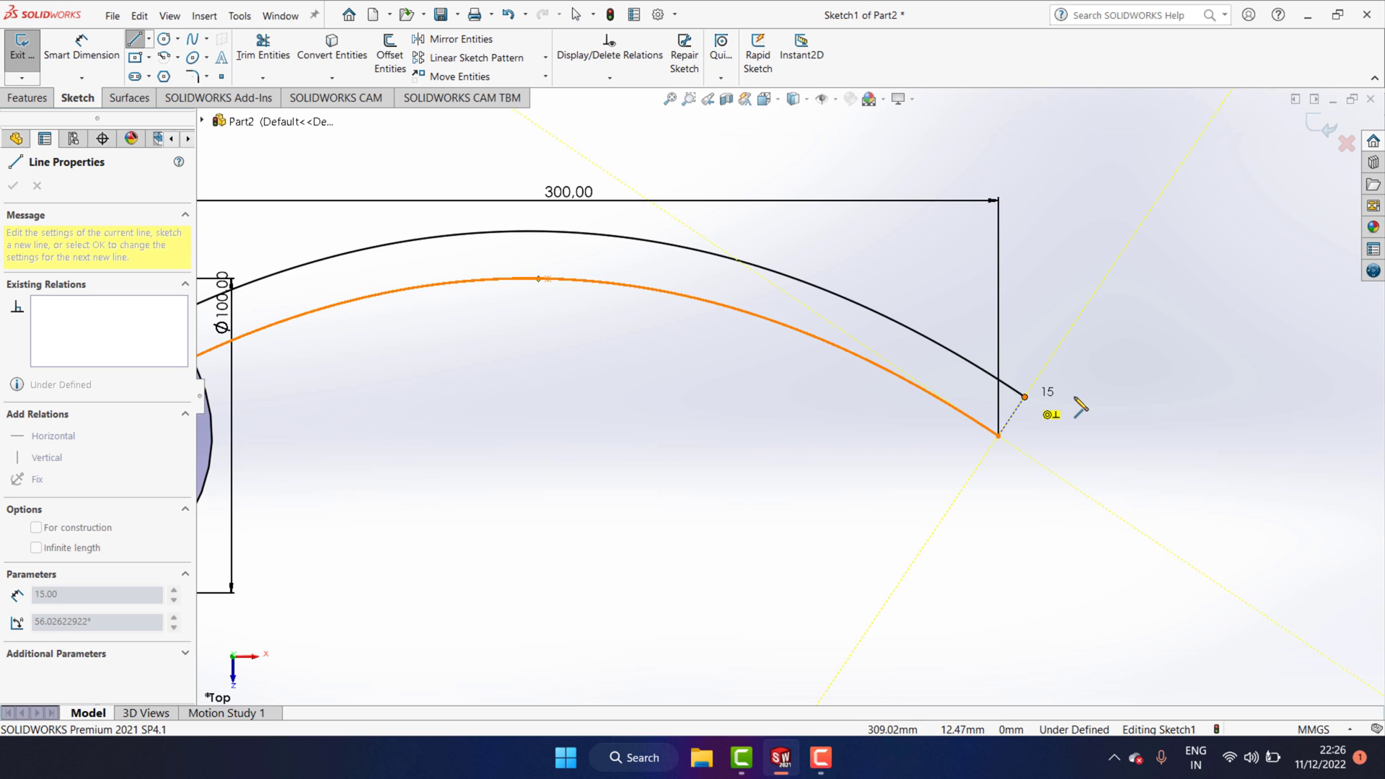
scroll(1024, 404, "up", 1)
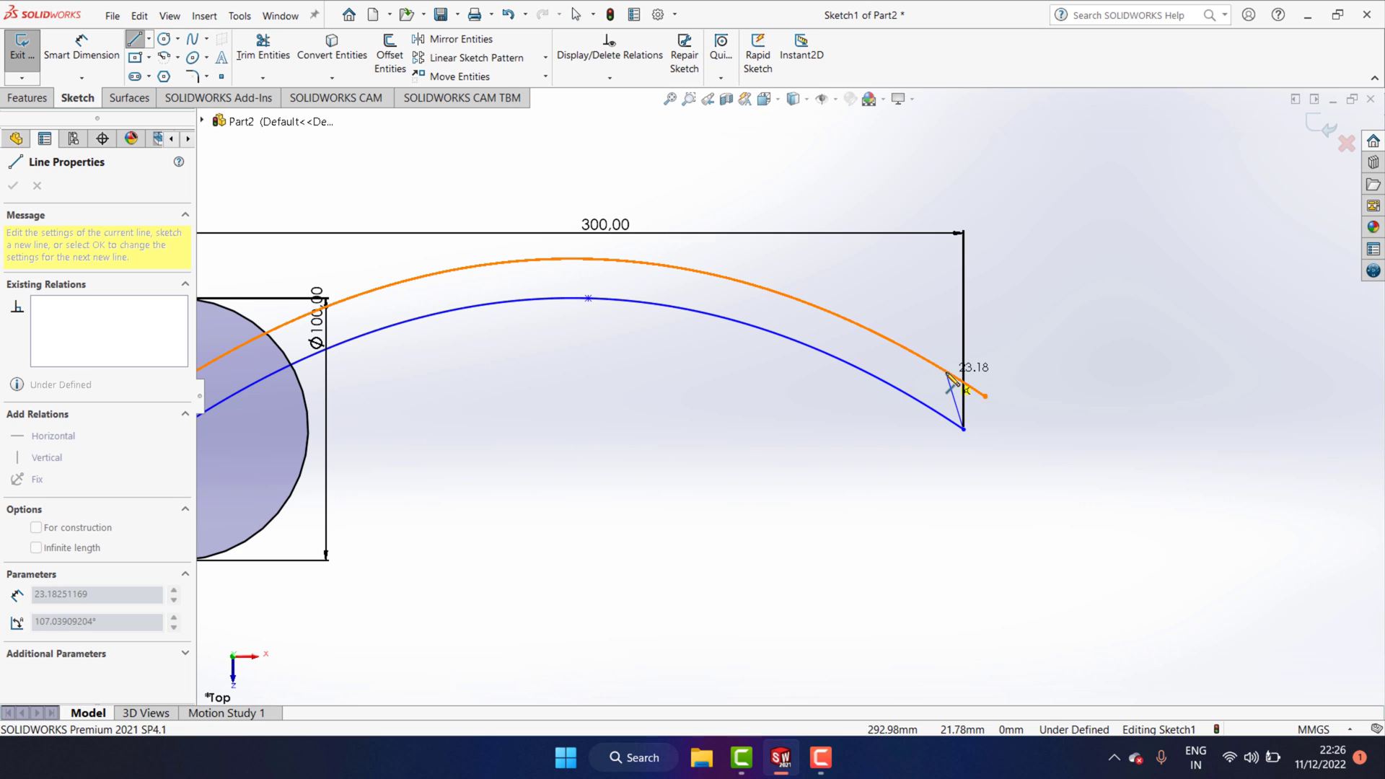
scroll(951, 380, "down", 1)
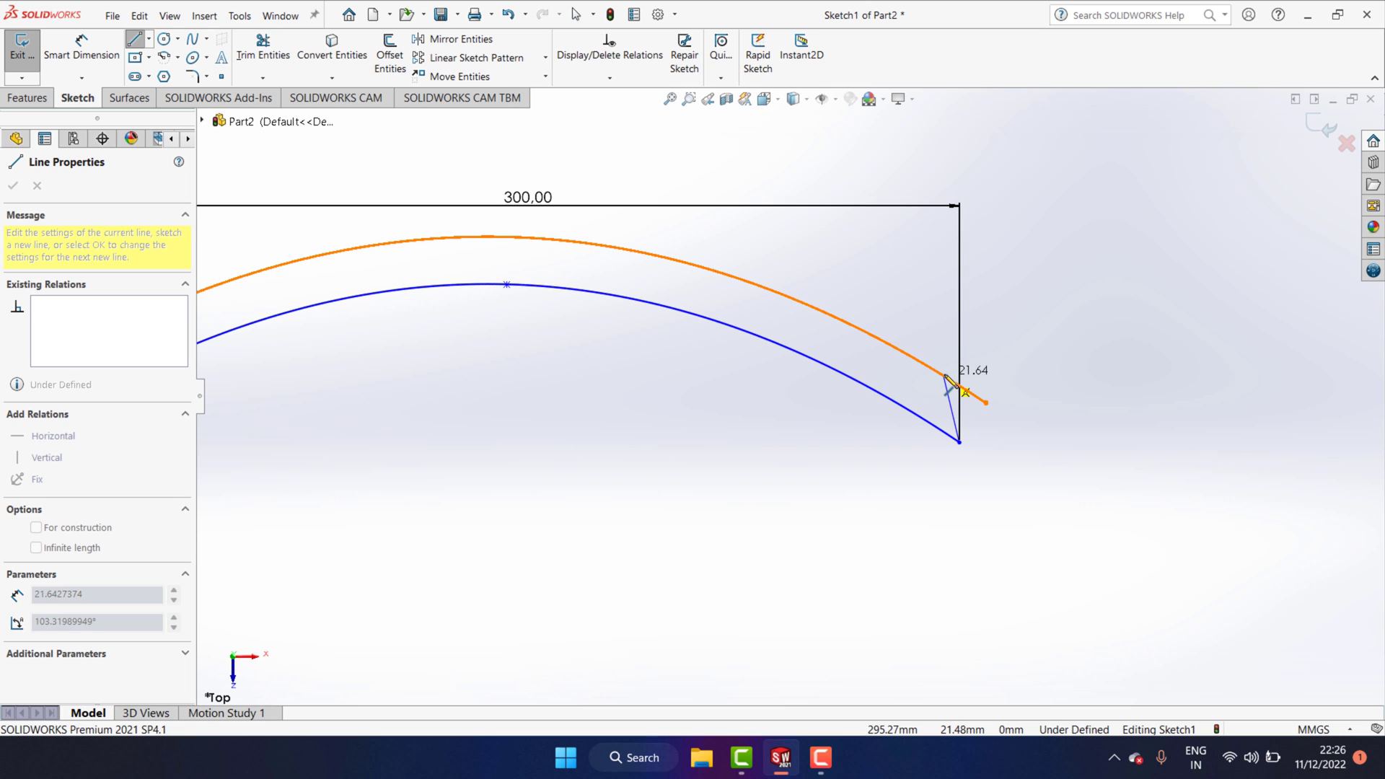
left_click(944, 376)
key("Escape")
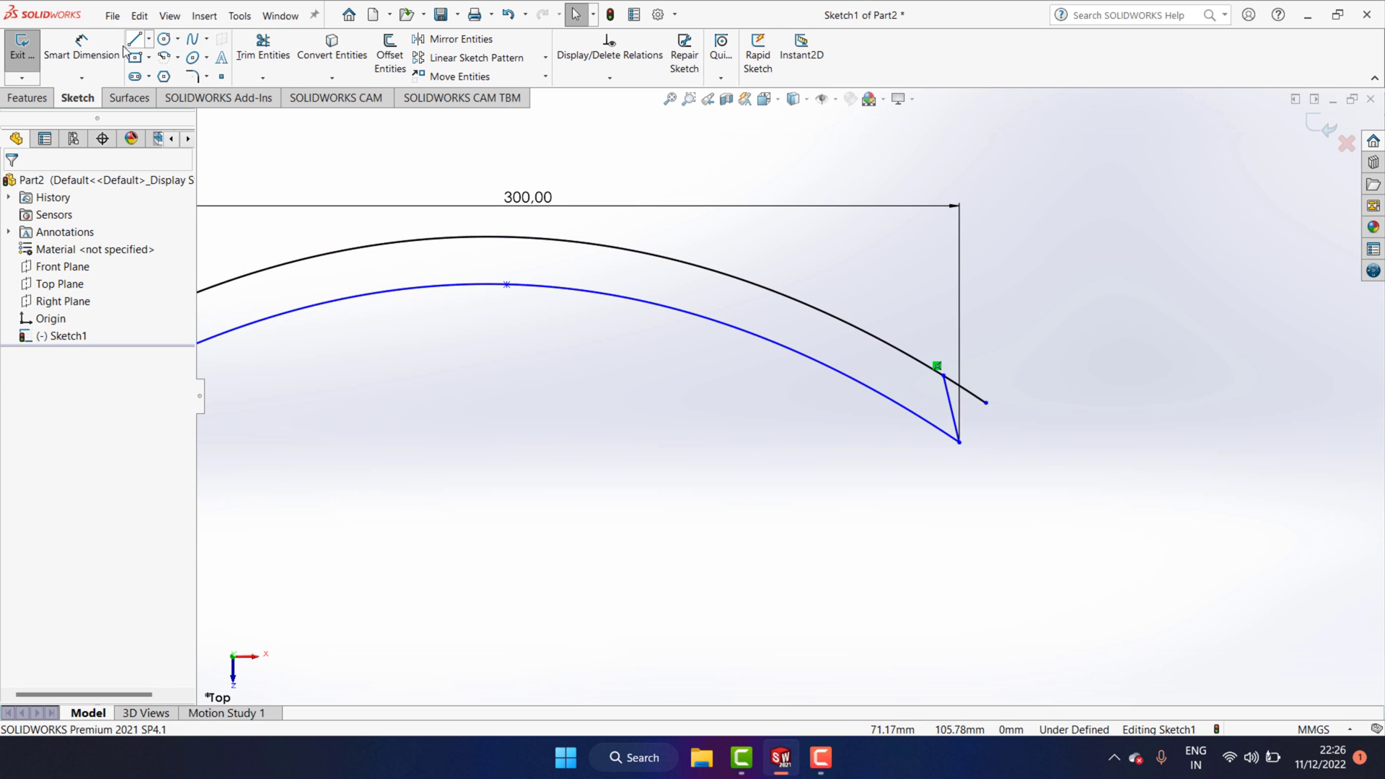
Dimension the tip line's top end 10 mm horizontally from the outer arc's end
left_click(93, 56)
scroll(970, 389, "down", 1)
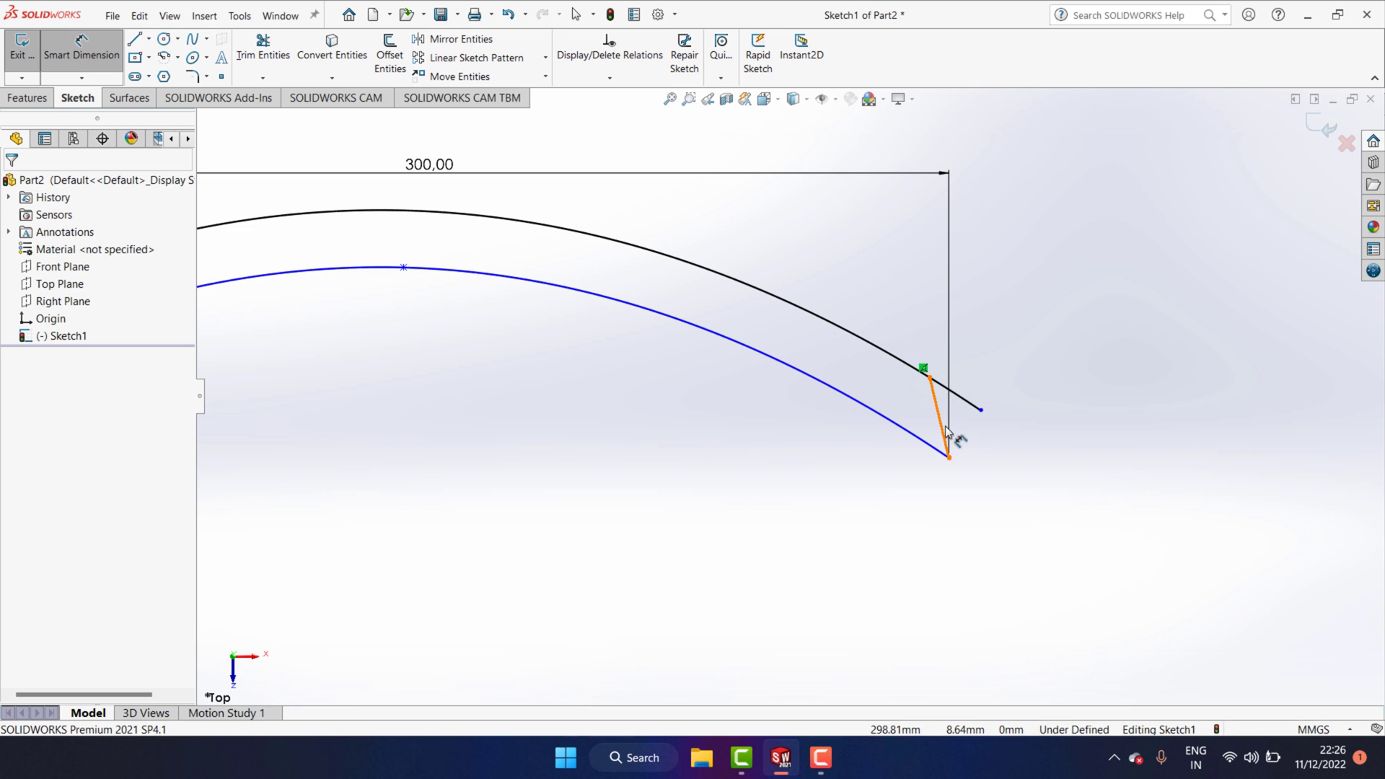
left_click(929, 376)
left_click(980, 409)
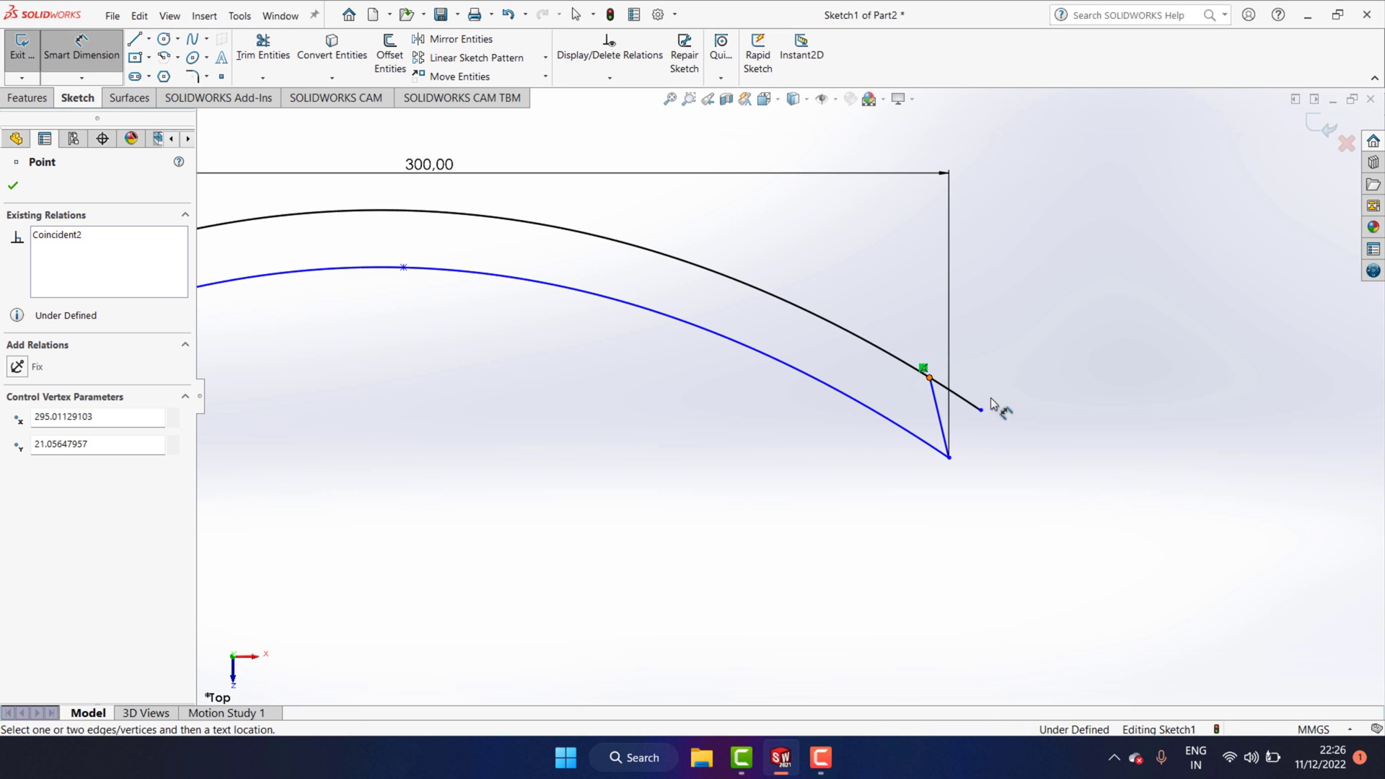
left_click(961, 308)
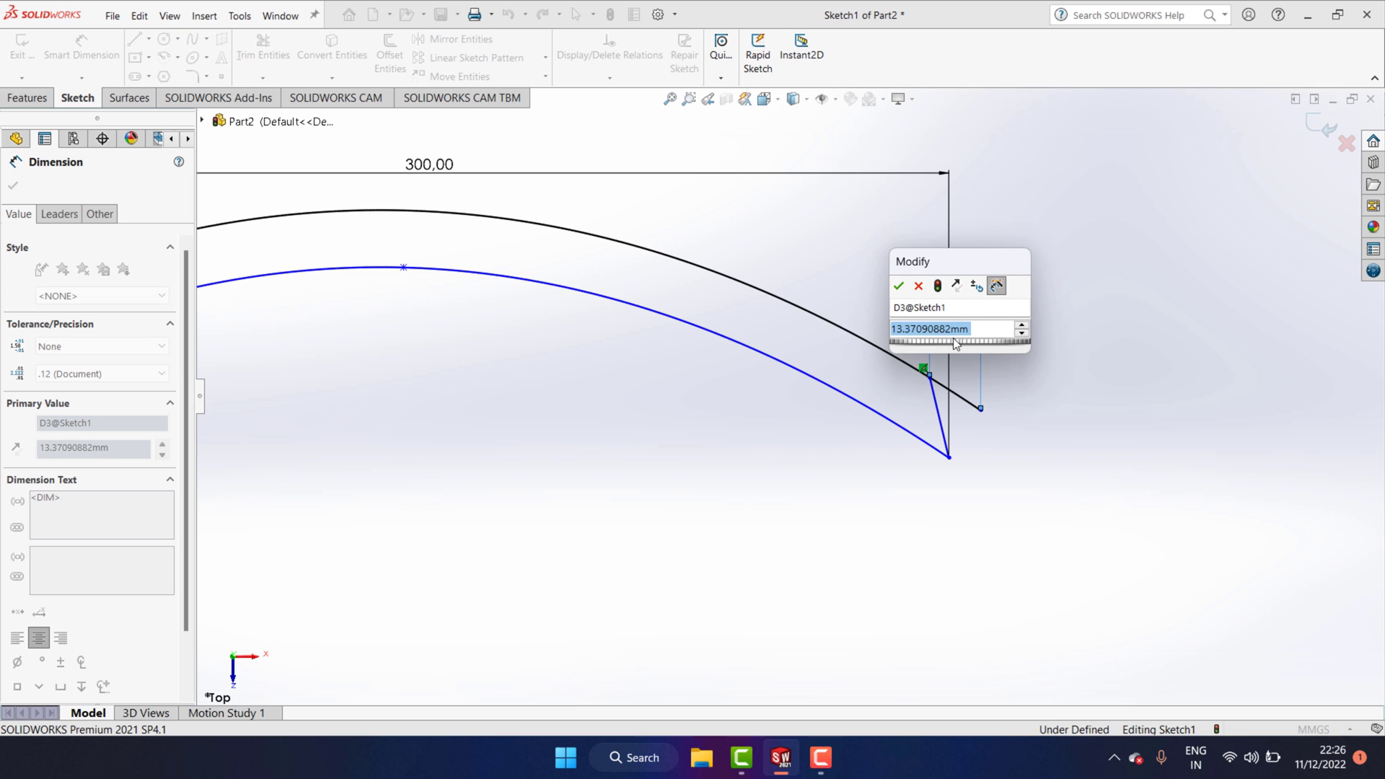
type("10")
left_click(898, 289)
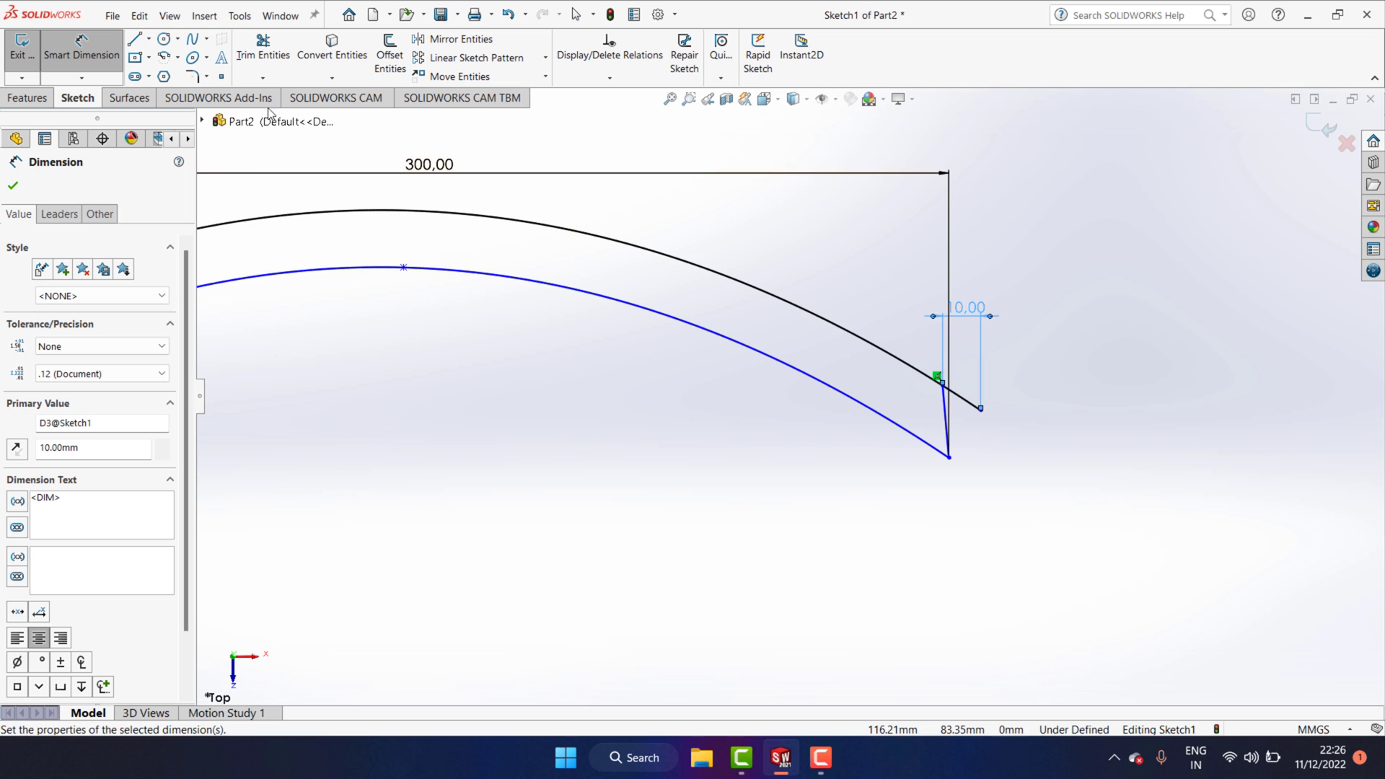
key("t")
scroll(980, 422, "down", 1)
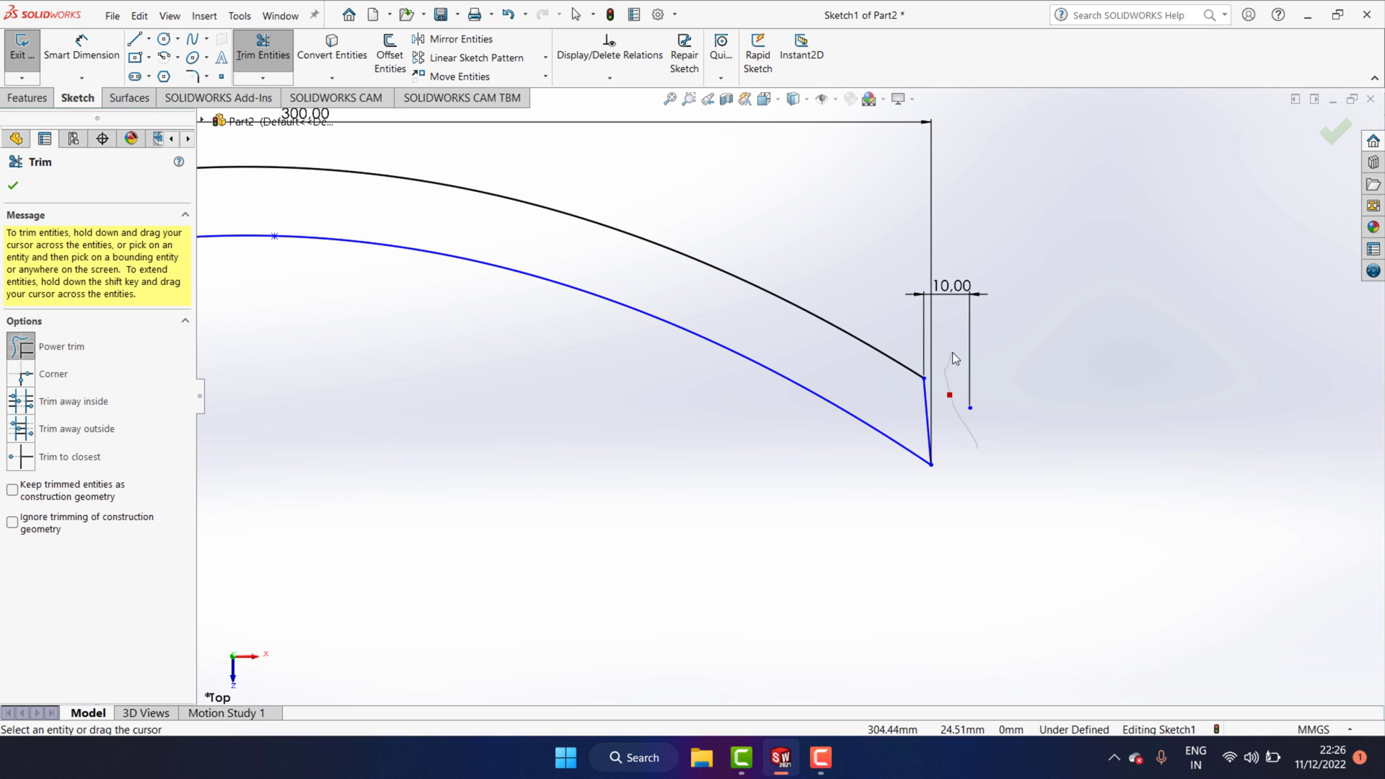
Trim the outer blade arc's overhang past the tip line
left_click_drag(952, 361, 992, 396)
scroll(993, 396, "up", 1)
key("Escape")
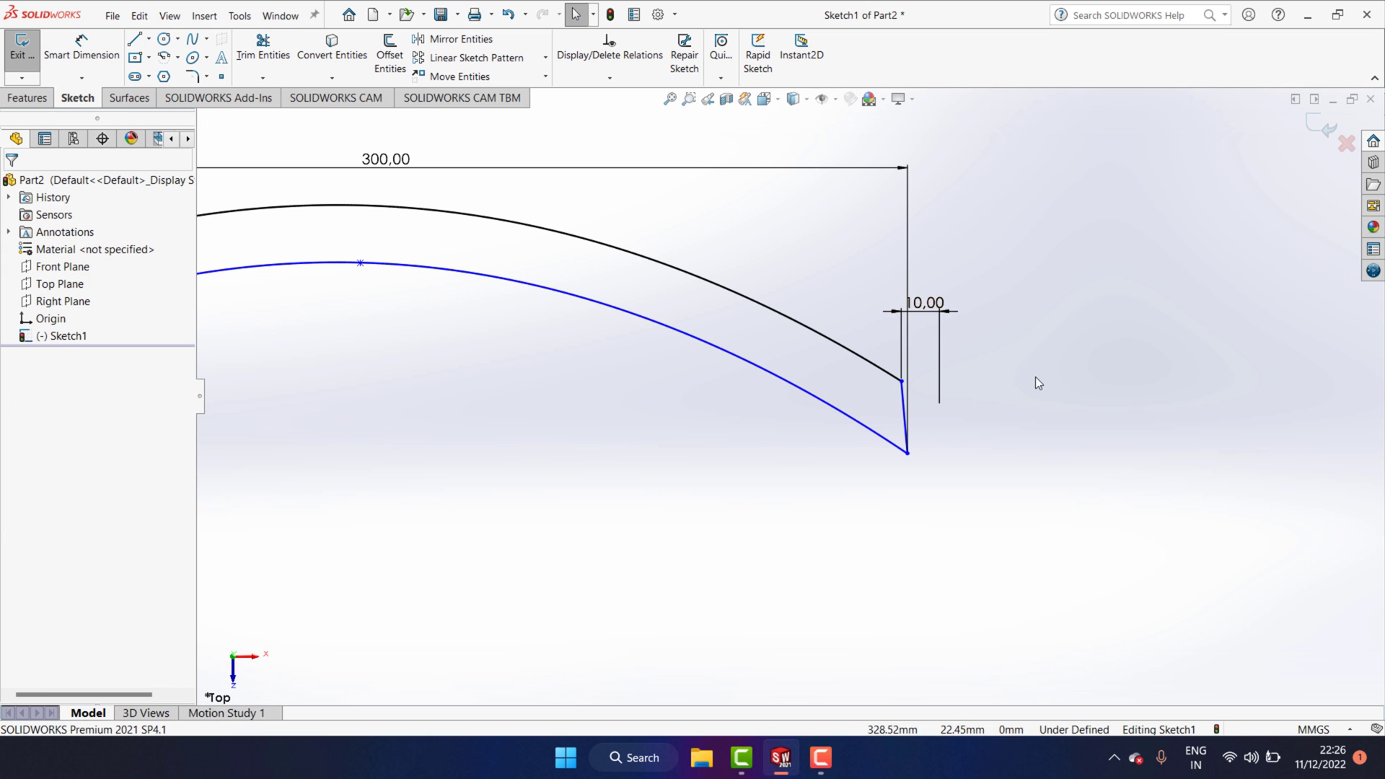
scroll(962, 417, "up", 3)
scroll(277, 437, "down", 2)
scroll(513, 358, "down", 2)
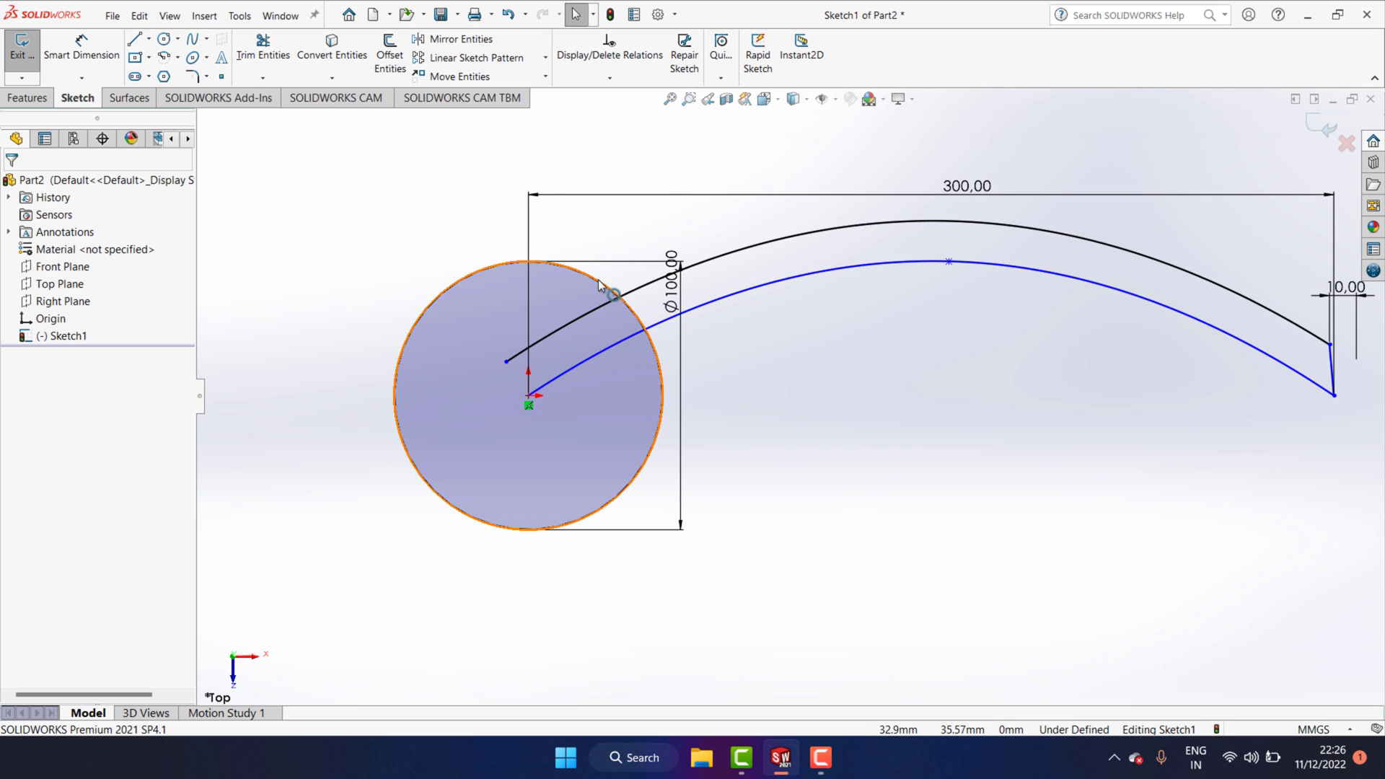
Power-trim the inner arc ends and the hub circle segment between them into one closed blade outline
left_click(263, 47)
mouse_move(630, 383)
left_mouse_down()
mouse_move(544, 322)
mouse_move(633, 341)
left_mouse_up()
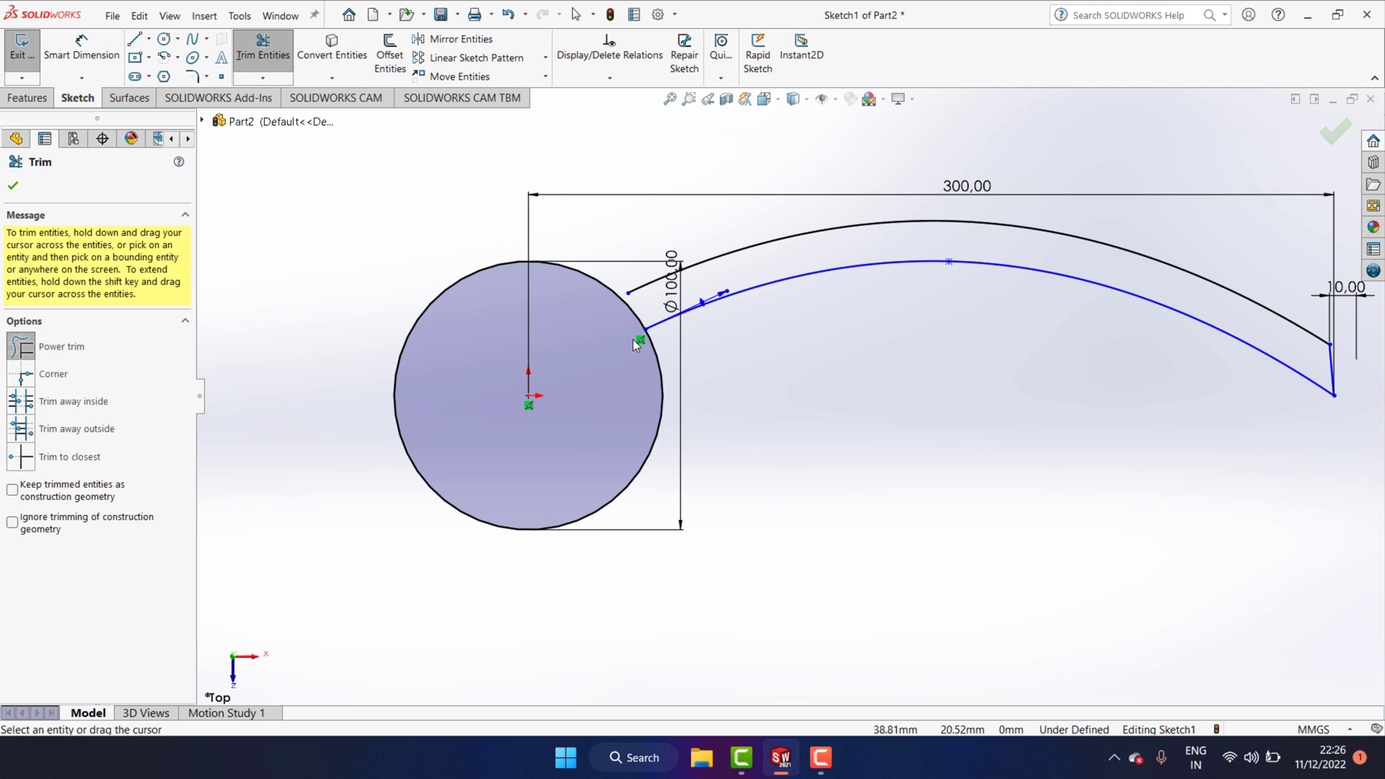
key("ctrl+z")
scroll(634, 339, "down", 3)
scroll(627, 326, "down", 1)
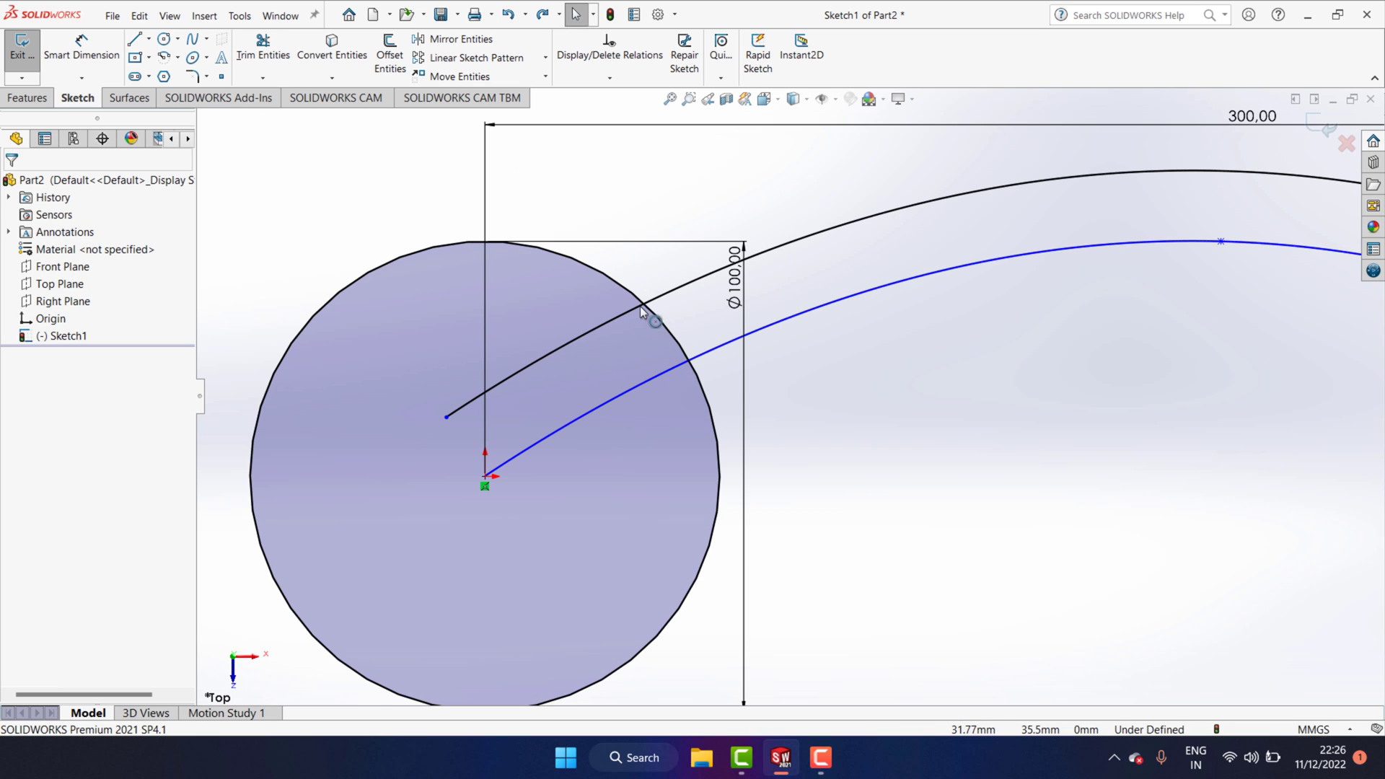
left_click(262, 48)
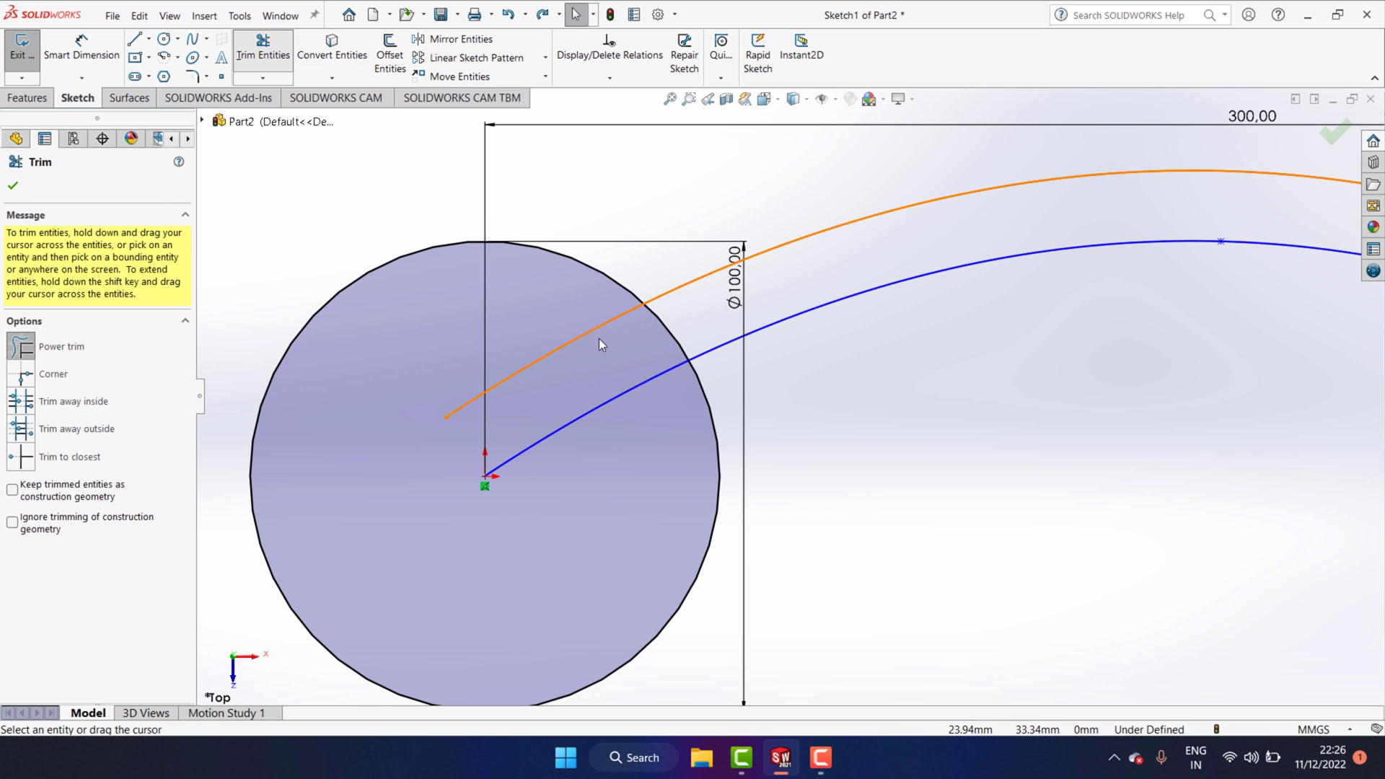
left_click_drag(638, 352, 634, 442)
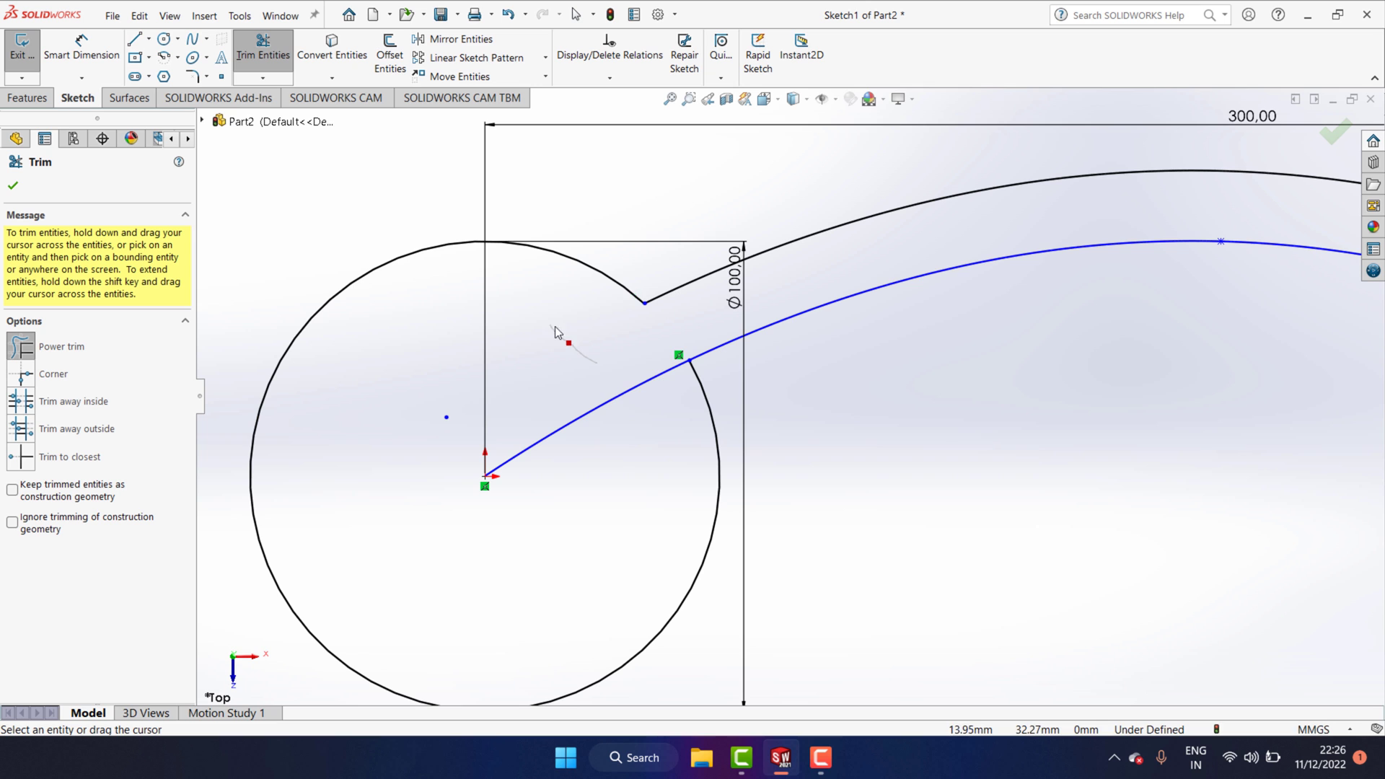
scroll(596, 383, "up", 5)
scroll(590, 379, "down", 3)
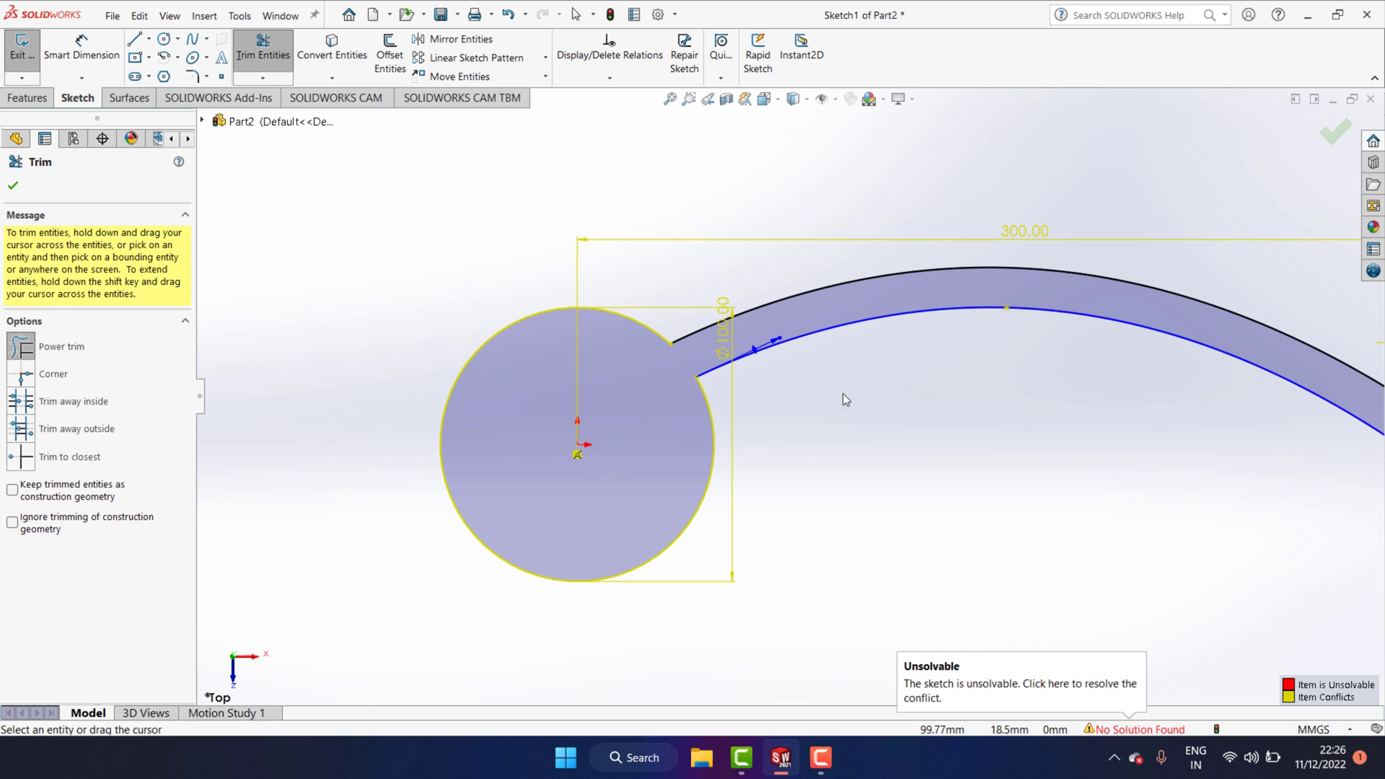
left_click(15, 187)
scroll(722, 382, "up", 1)
scroll(757, 387, "up", 1)
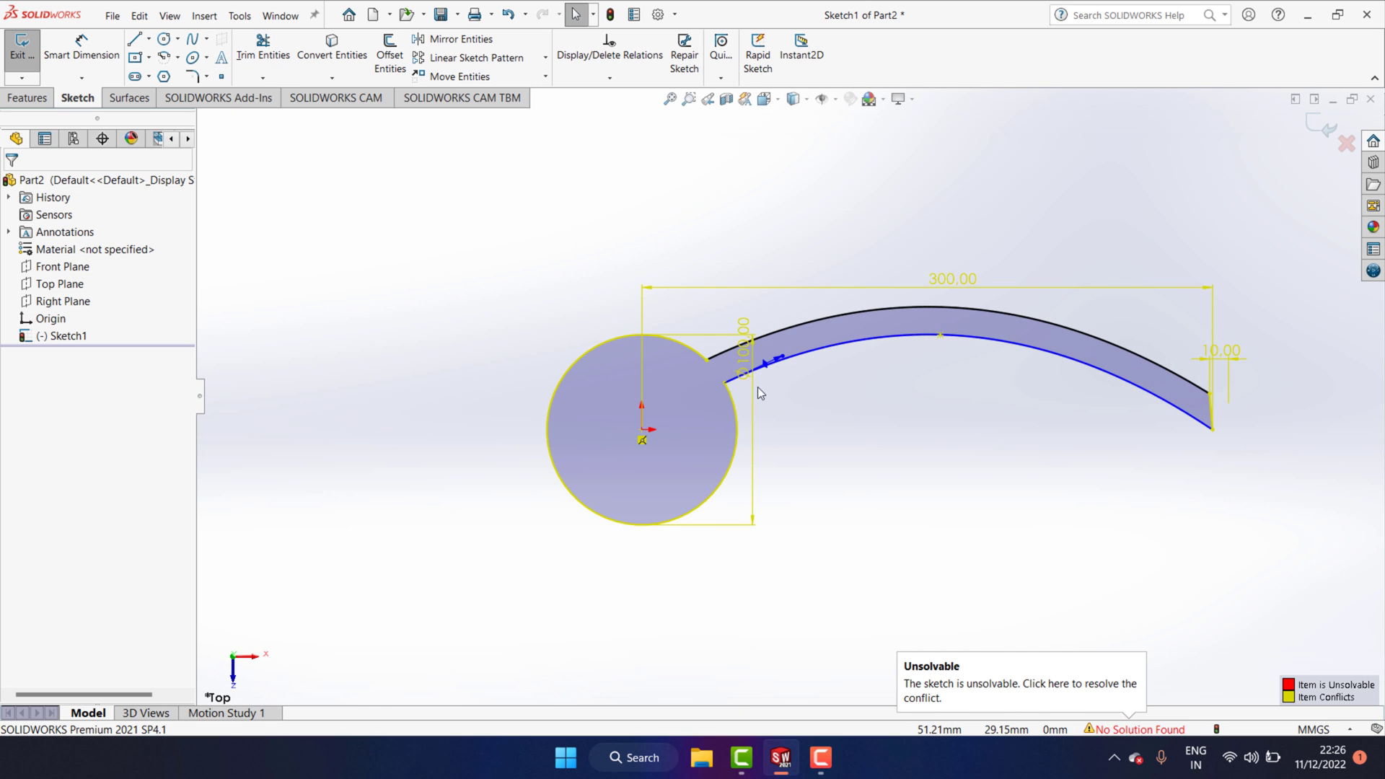
scroll(764, 397, "up", 2)
scroll(1039, 448, "down", 2)
Extrude the hub-and-blade sketch Blind 150 mm into Boss-Extrude1
left_click(28, 98)
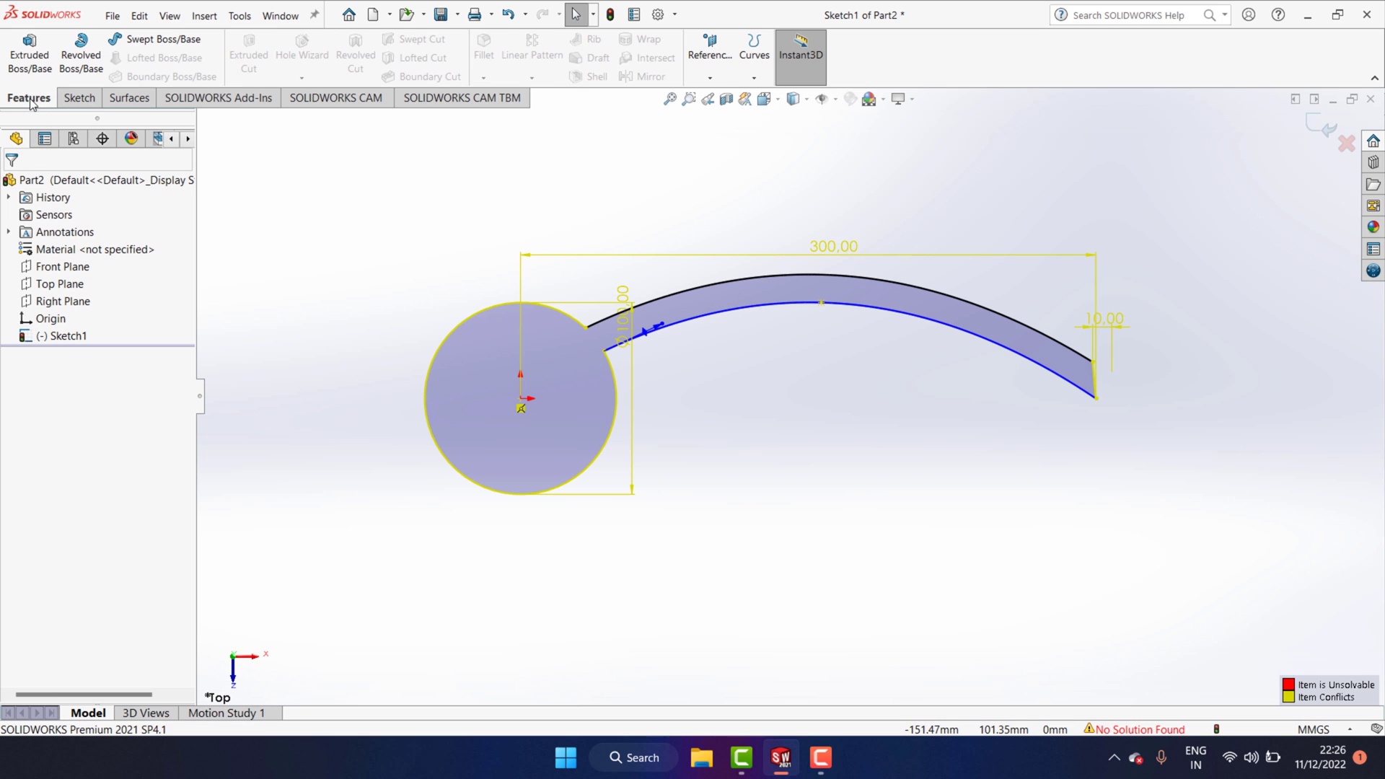
left_click(42, 57)
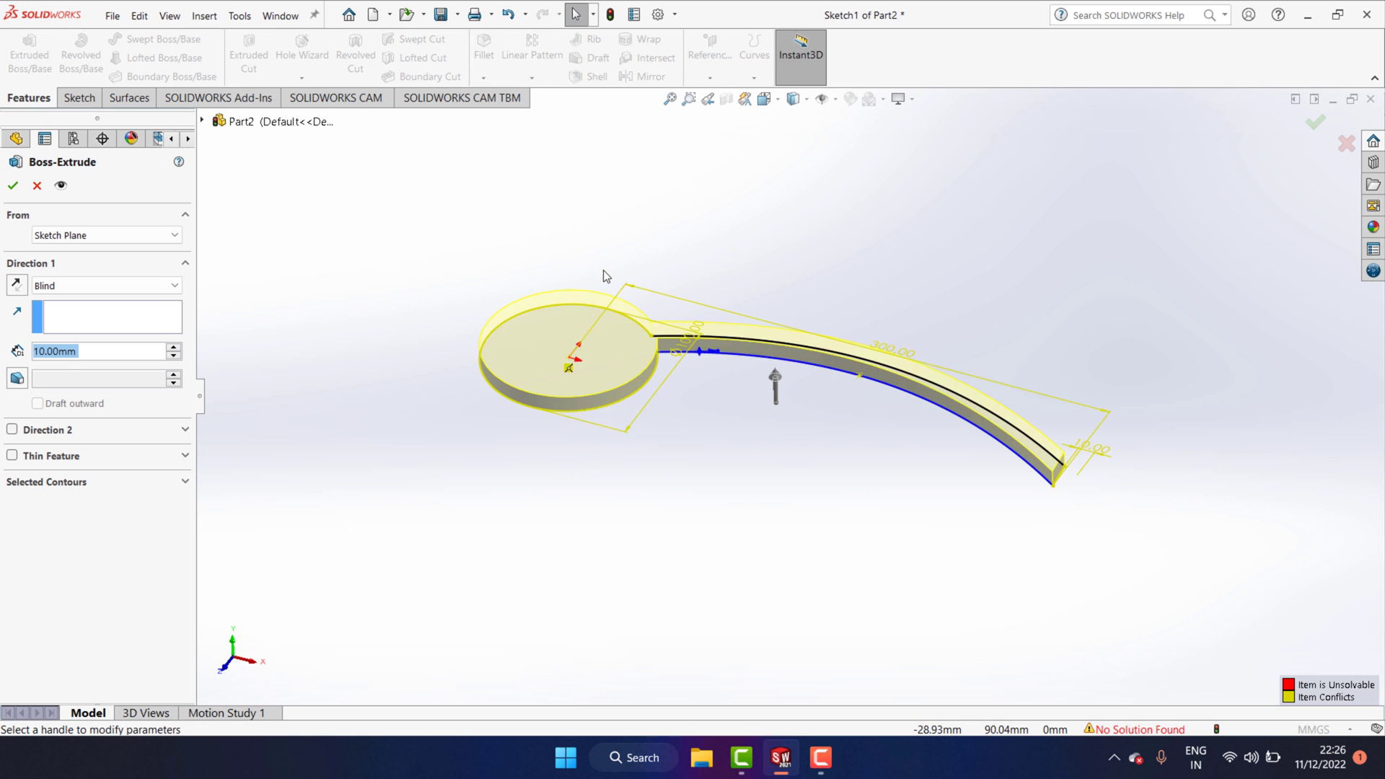
scroll(652, 306, "down", 1)
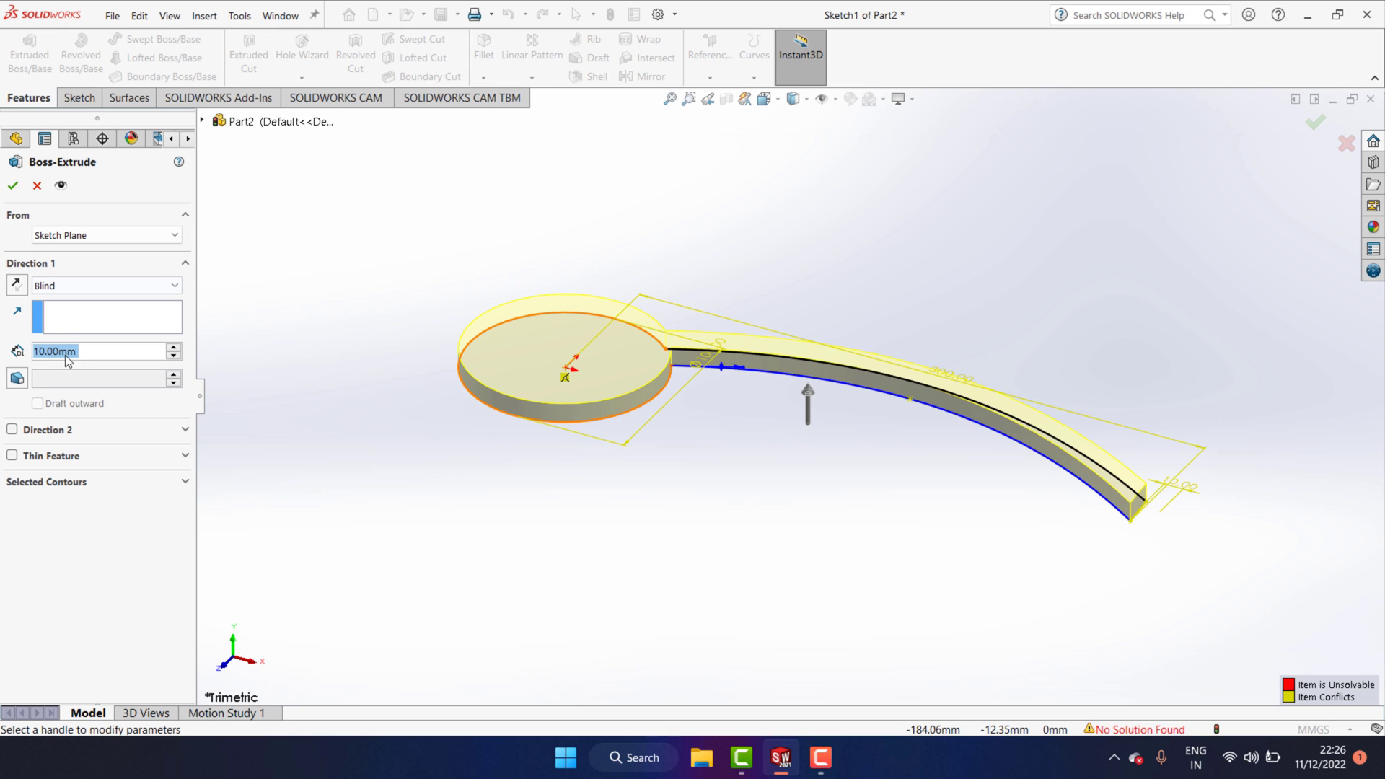
type("100")
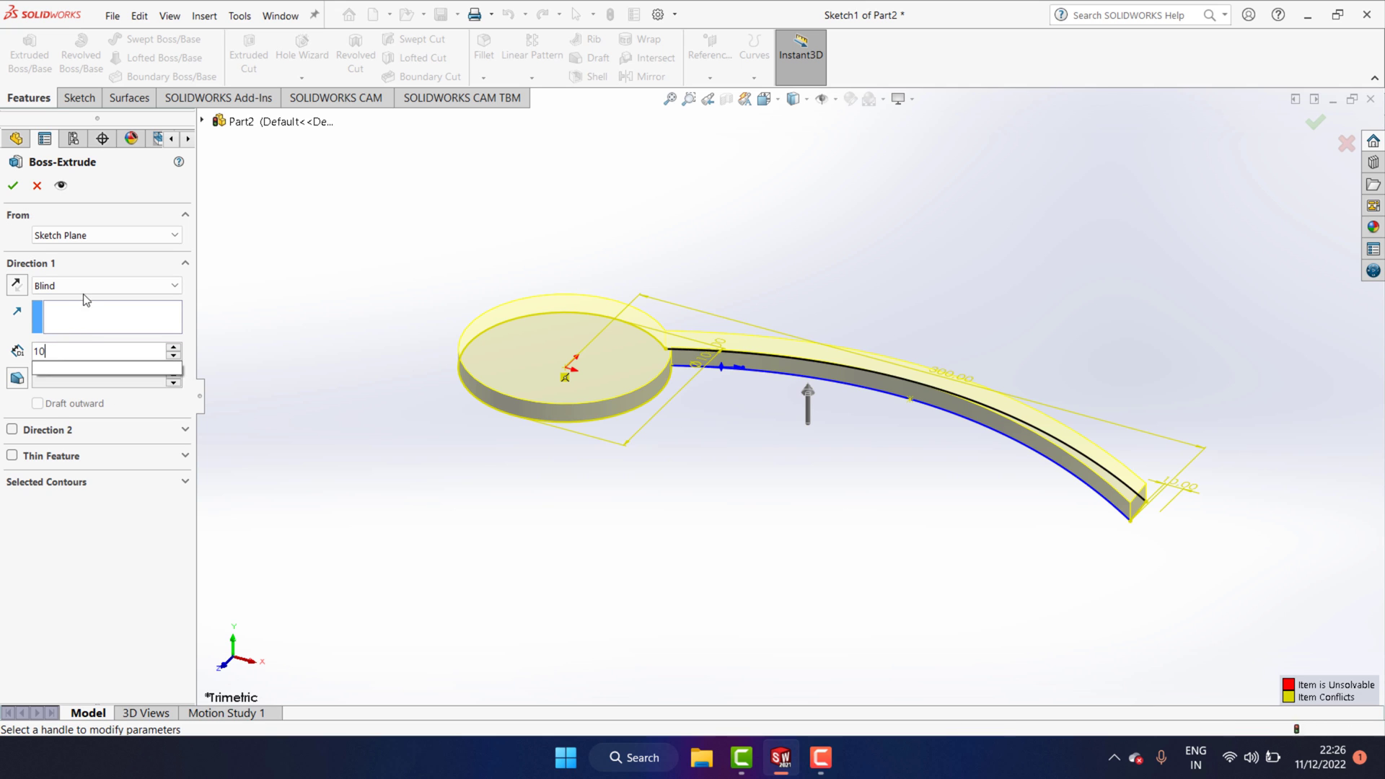
key("Return")
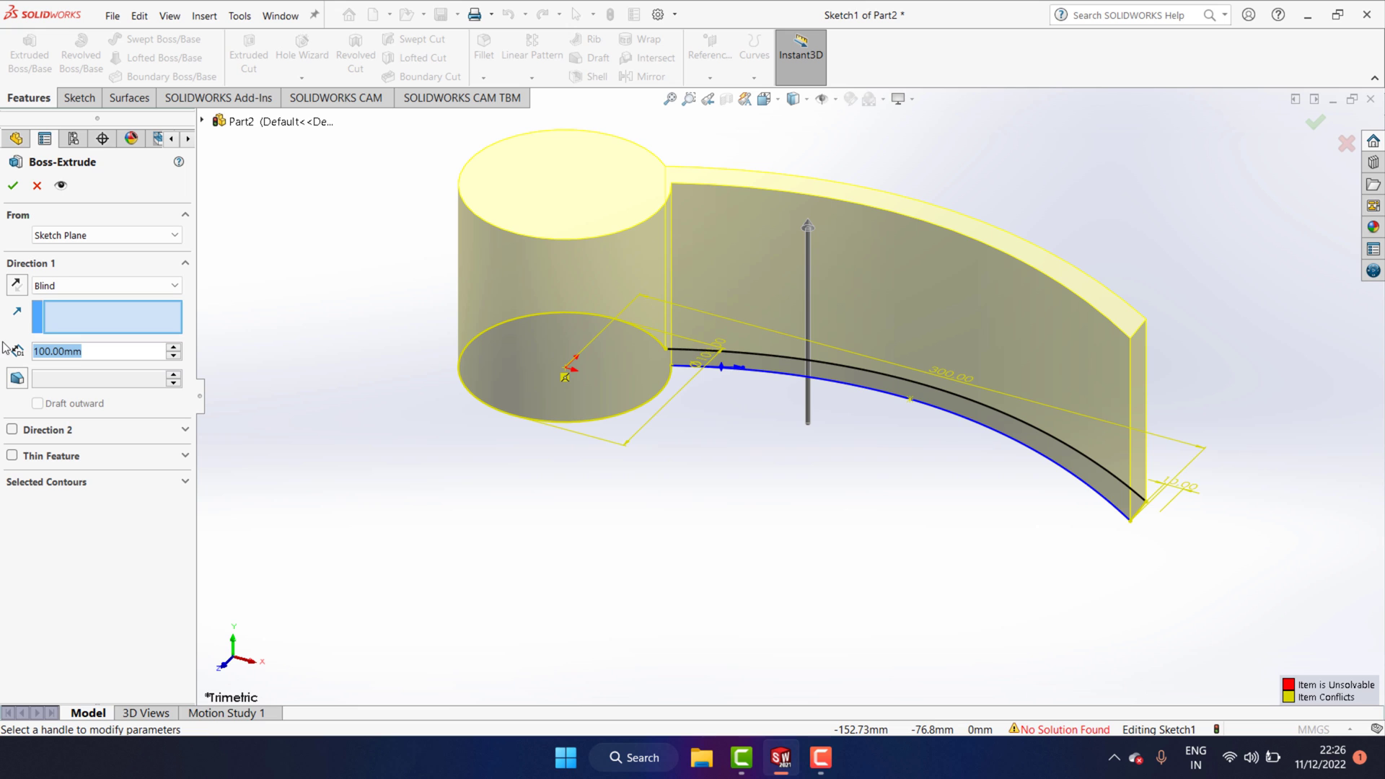
type("150")
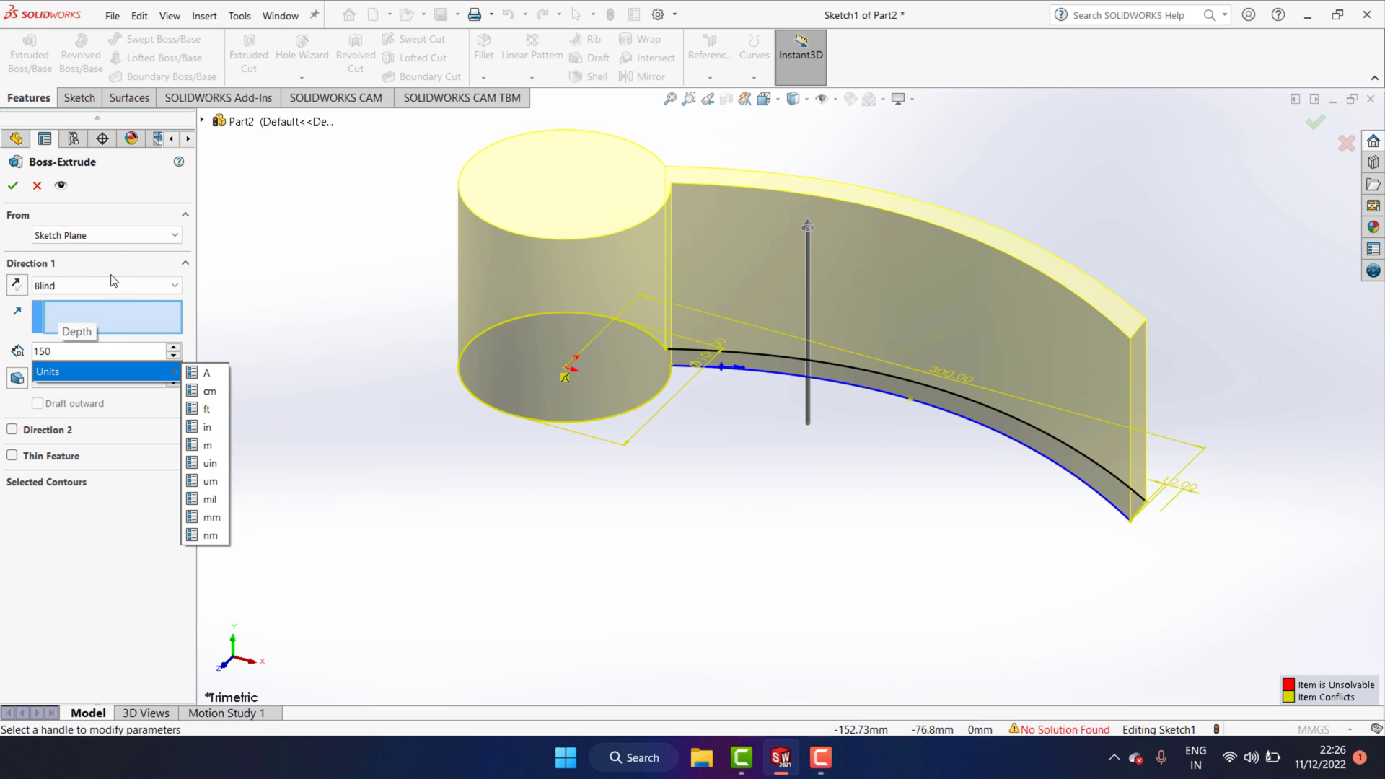
key("Return")
scroll(491, 409, "up", 3)
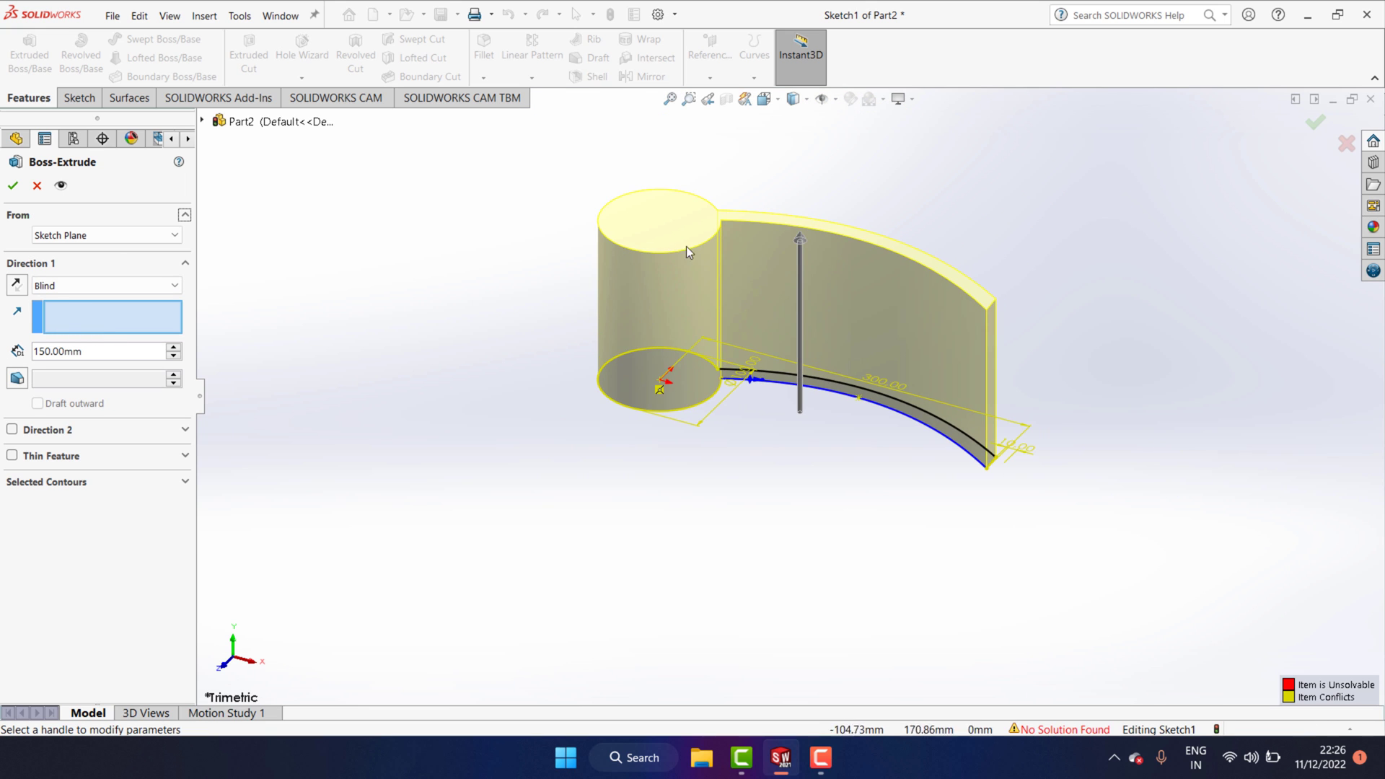
scroll(751, 239, "down", 2)
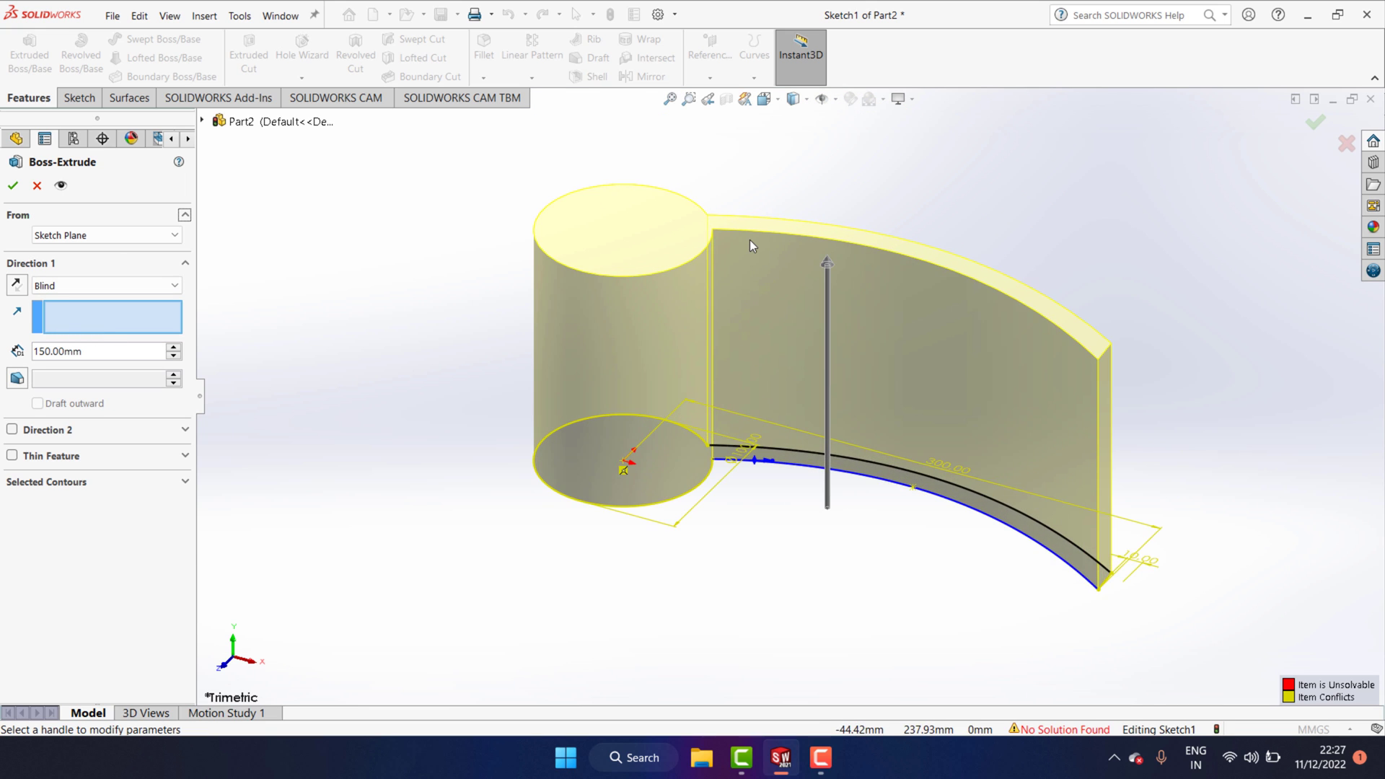
left_click(13, 186)
Circular-pattern the blade extrusion into 6 equally spaced instances about the hub's top edge
scroll(548, 339, "down", 2)
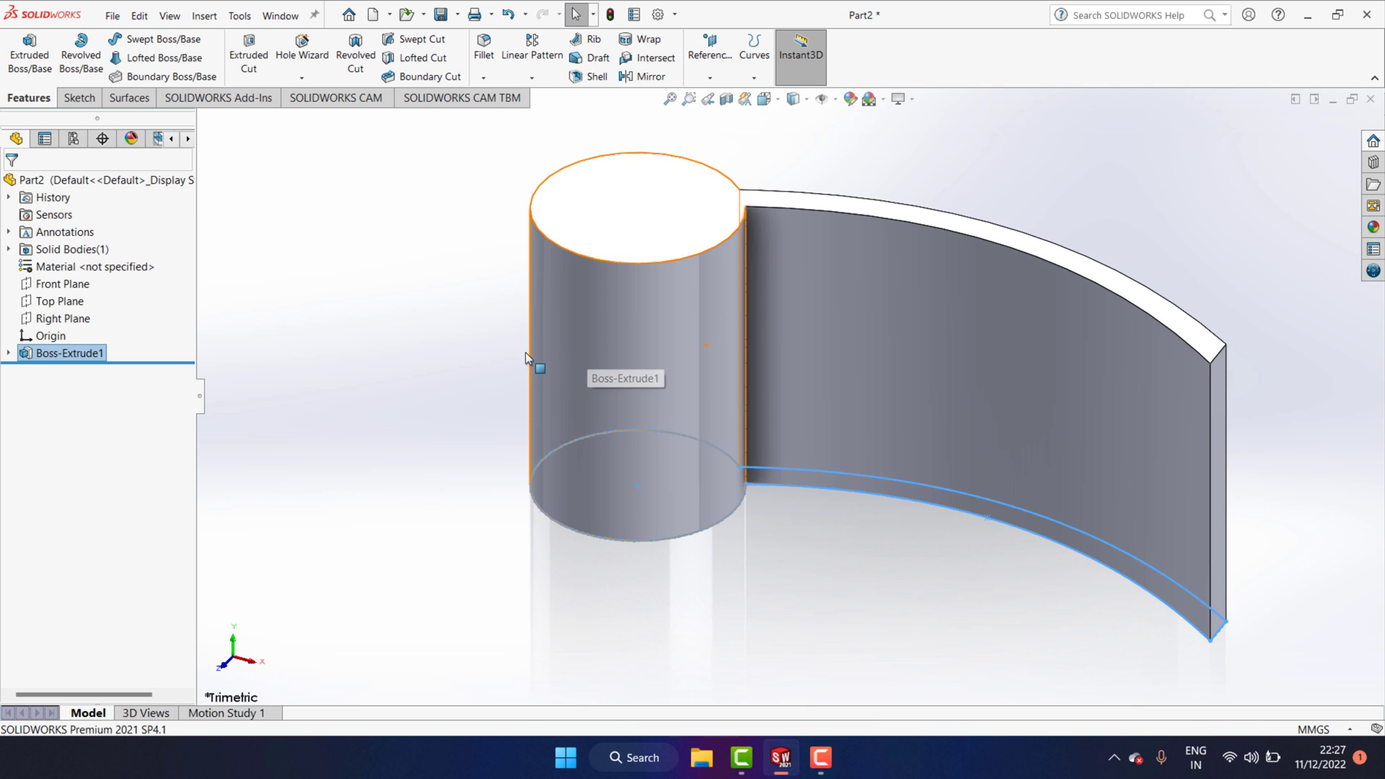
scroll(800, 307, "up", 1)
middle_click_drag(855, 297, 971, 326, "ctrl")
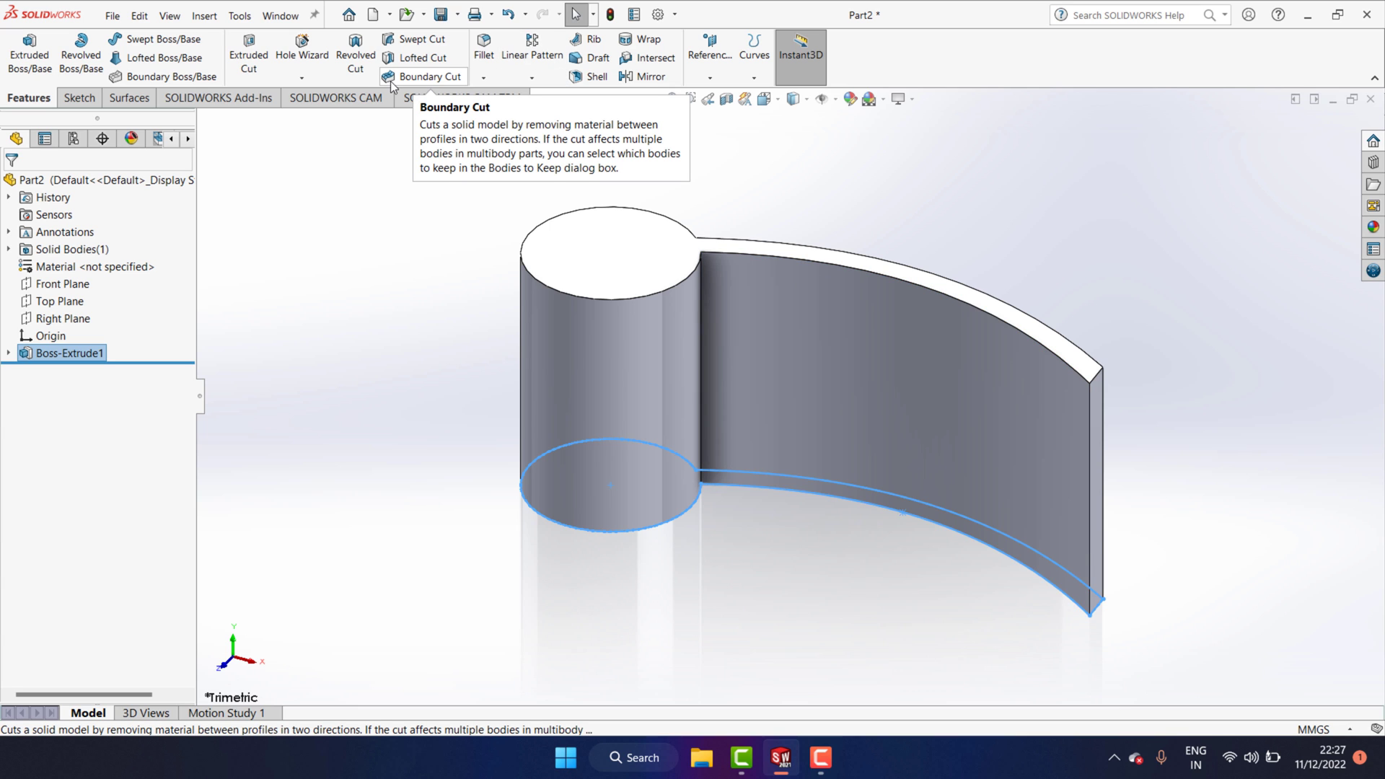
left_click(532, 78)
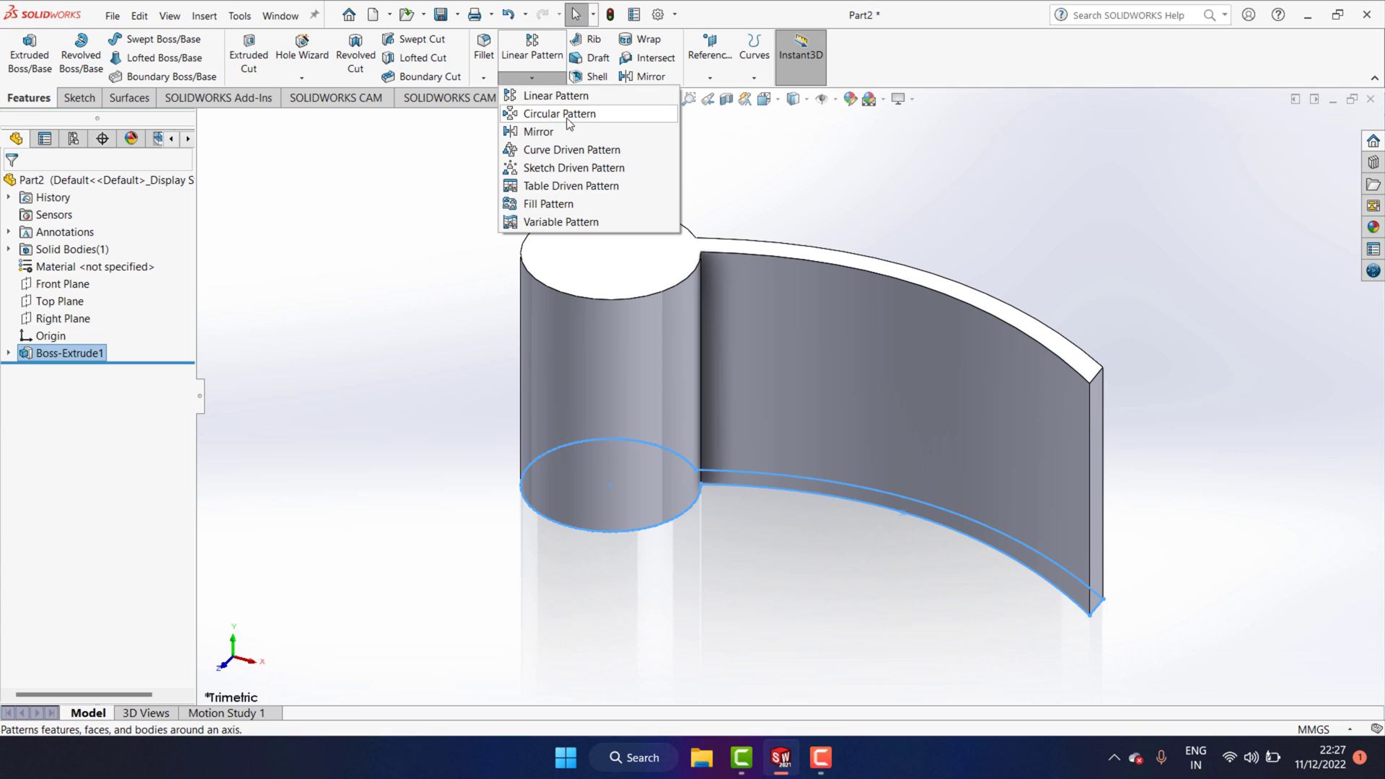
left_click(560, 114)
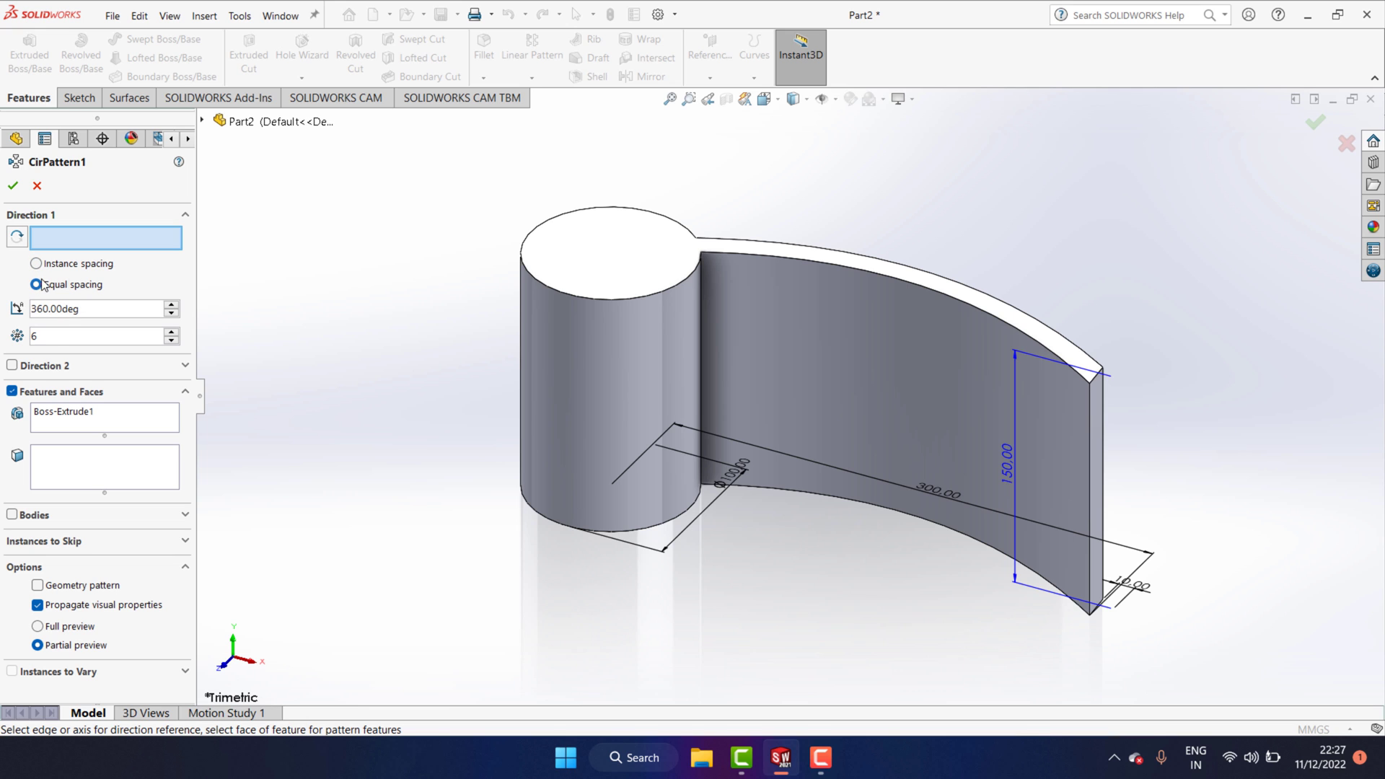
left_click(609, 299)
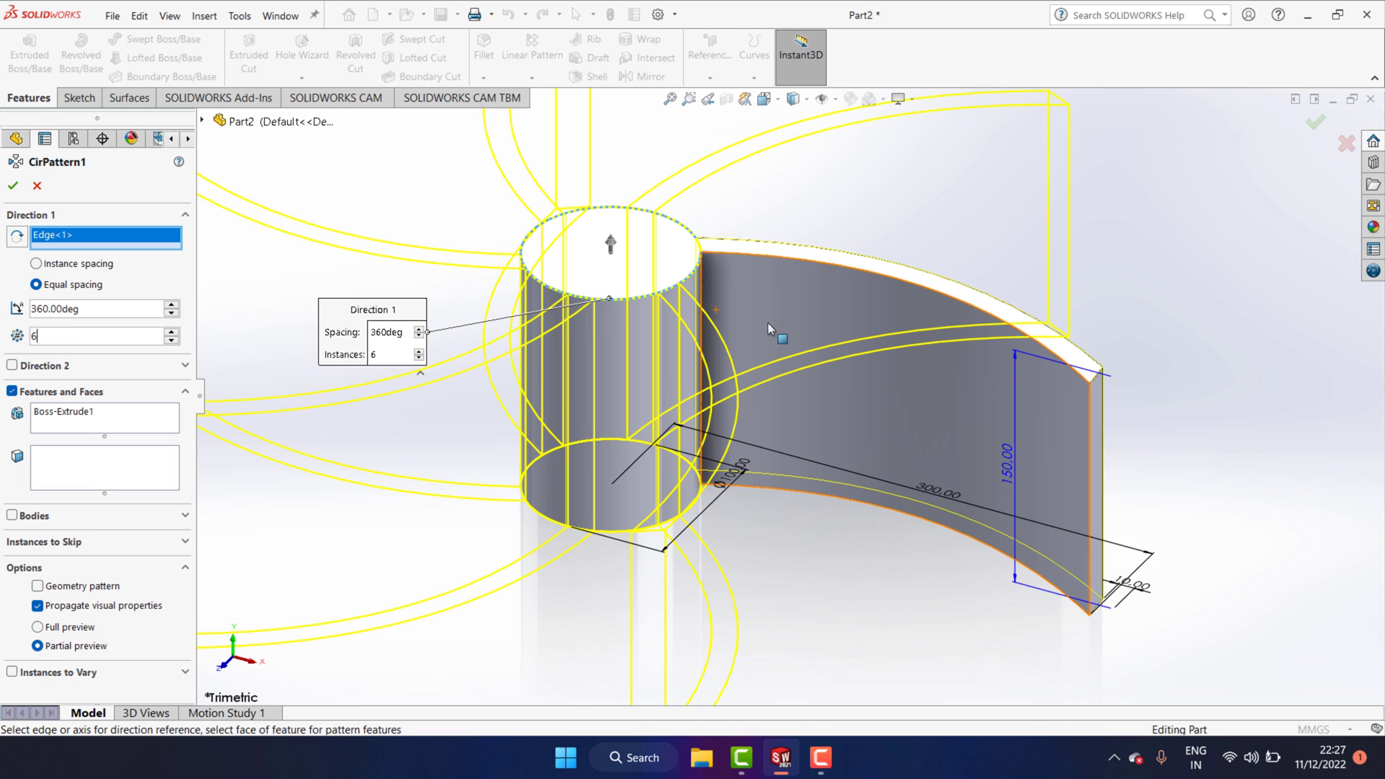
scroll(779, 368, "up", 2)
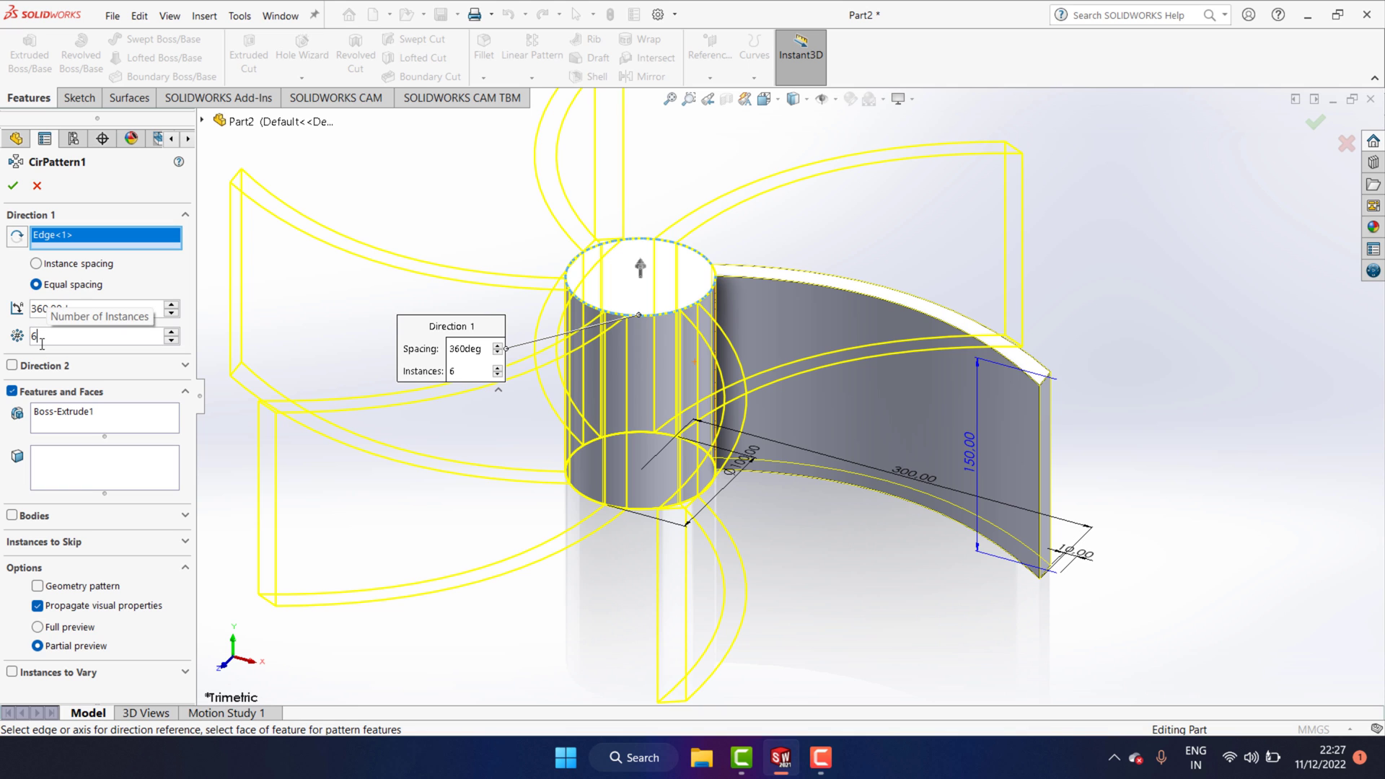
left_click(13, 186)
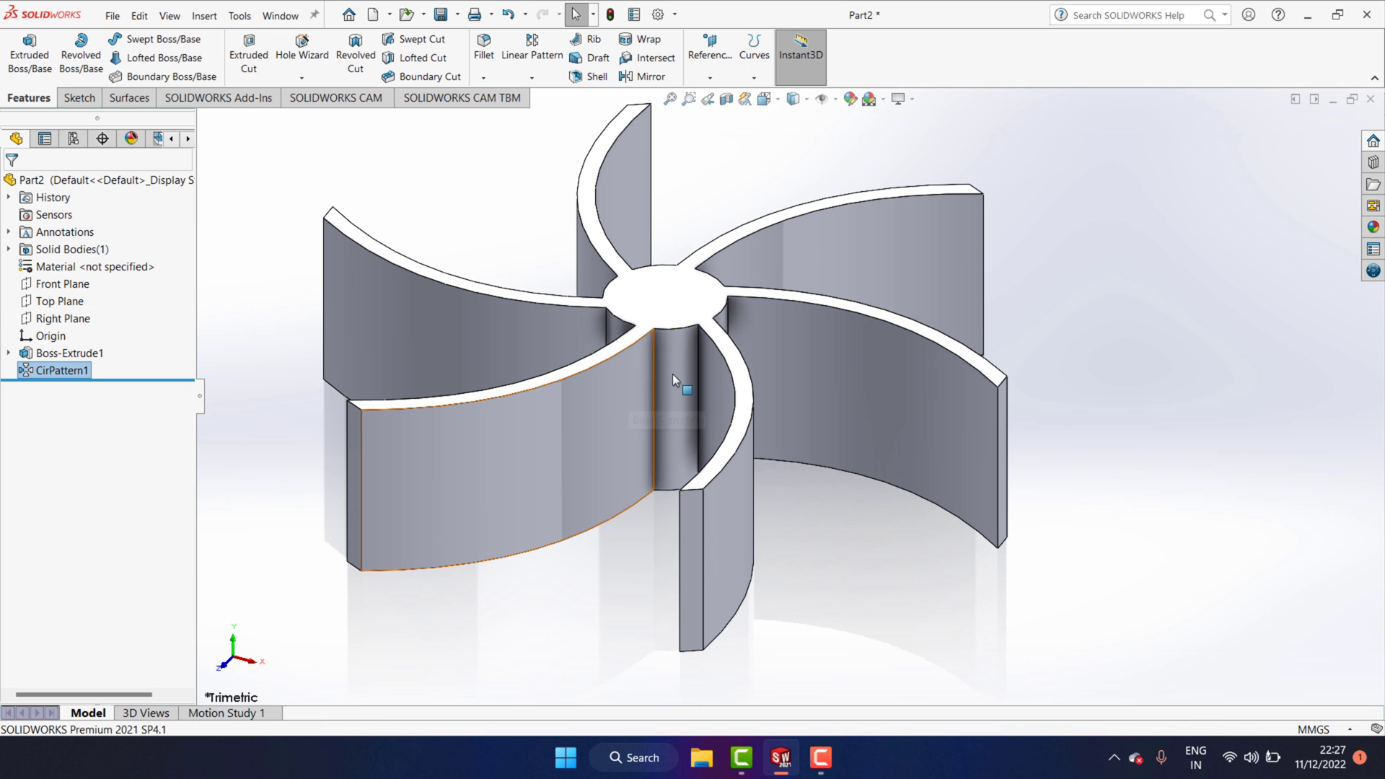
Sketch a circle centred on the origin on the hub's top face, viewed normal to it
key("ctrl+Right")
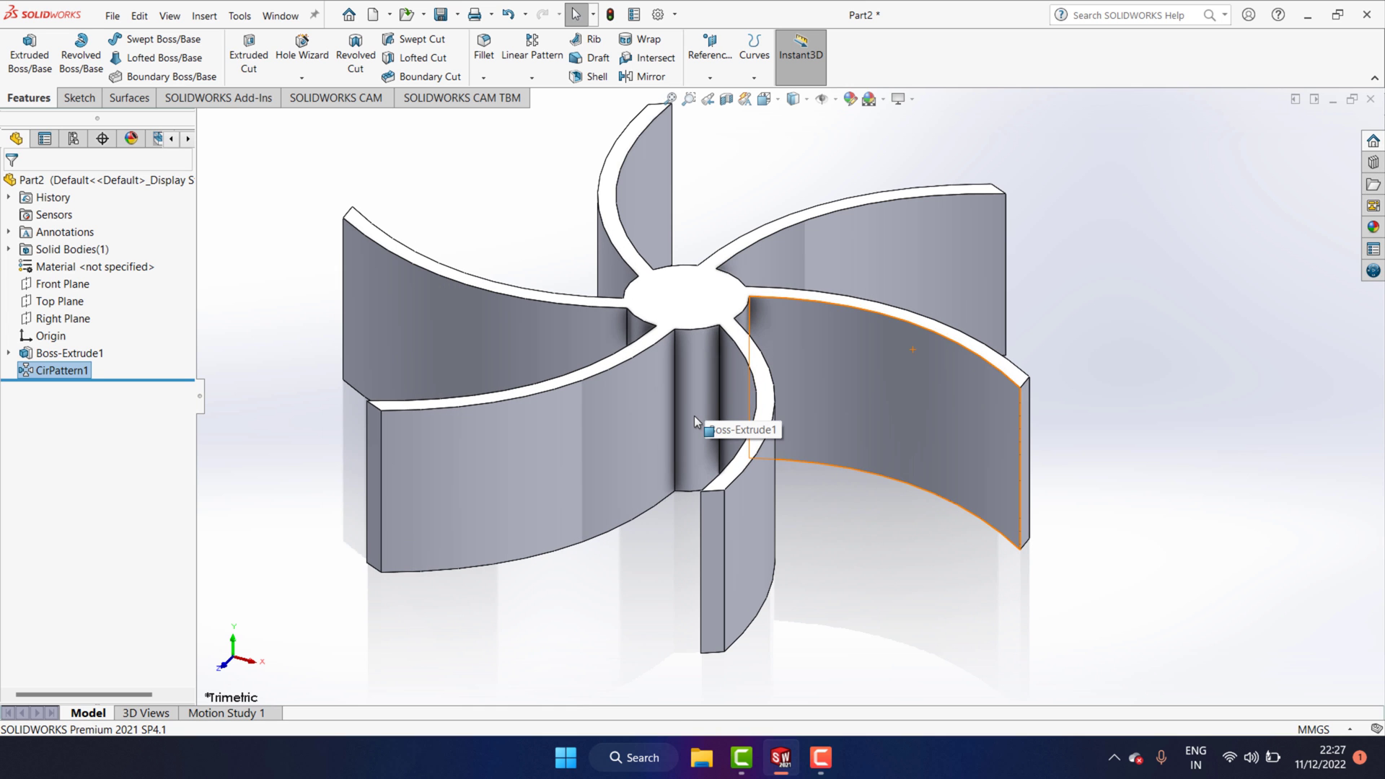
mouse_move(676, 350)
middle_mouse_down()
mouse_move(670, 252)
mouse_move(651, 448)
middle_mouse_up()
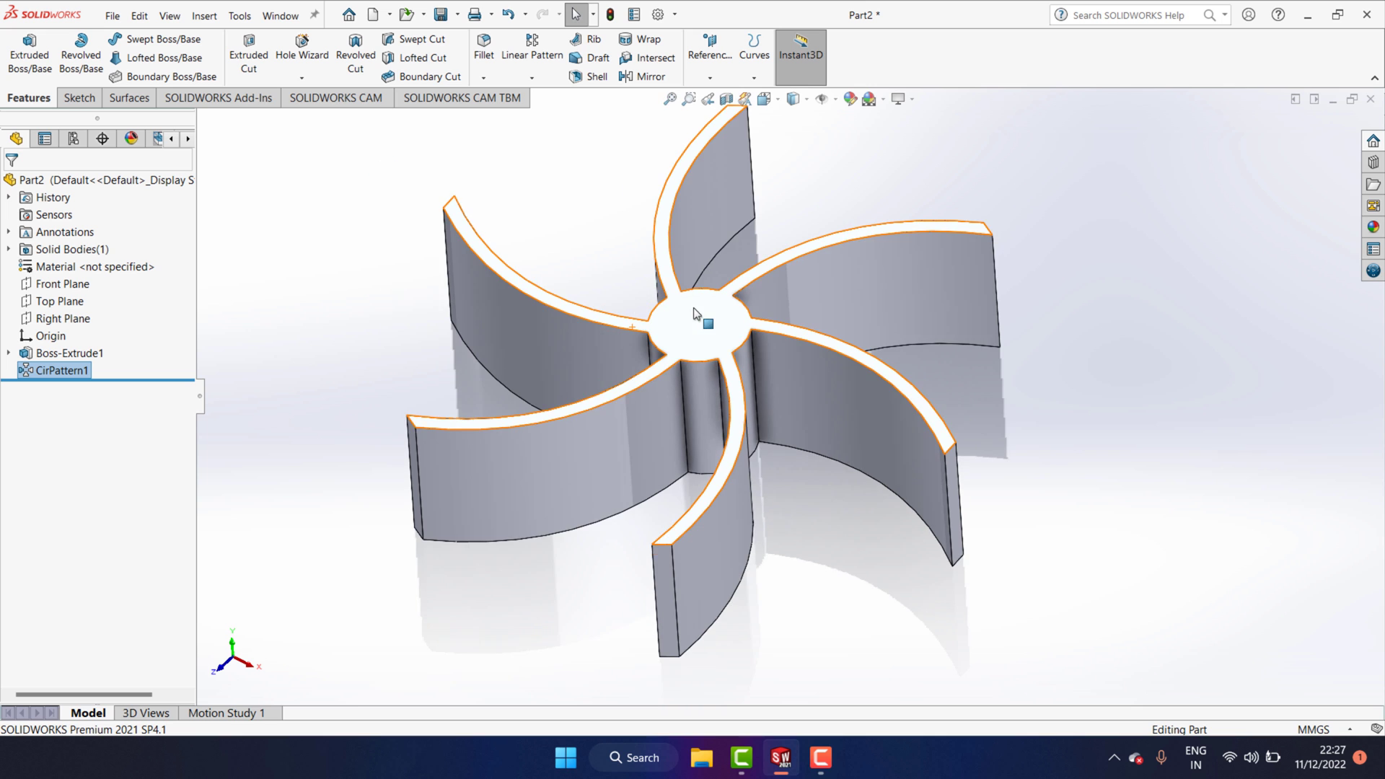
scroll(694, 313, "down", 2)
left_click(715, 339)
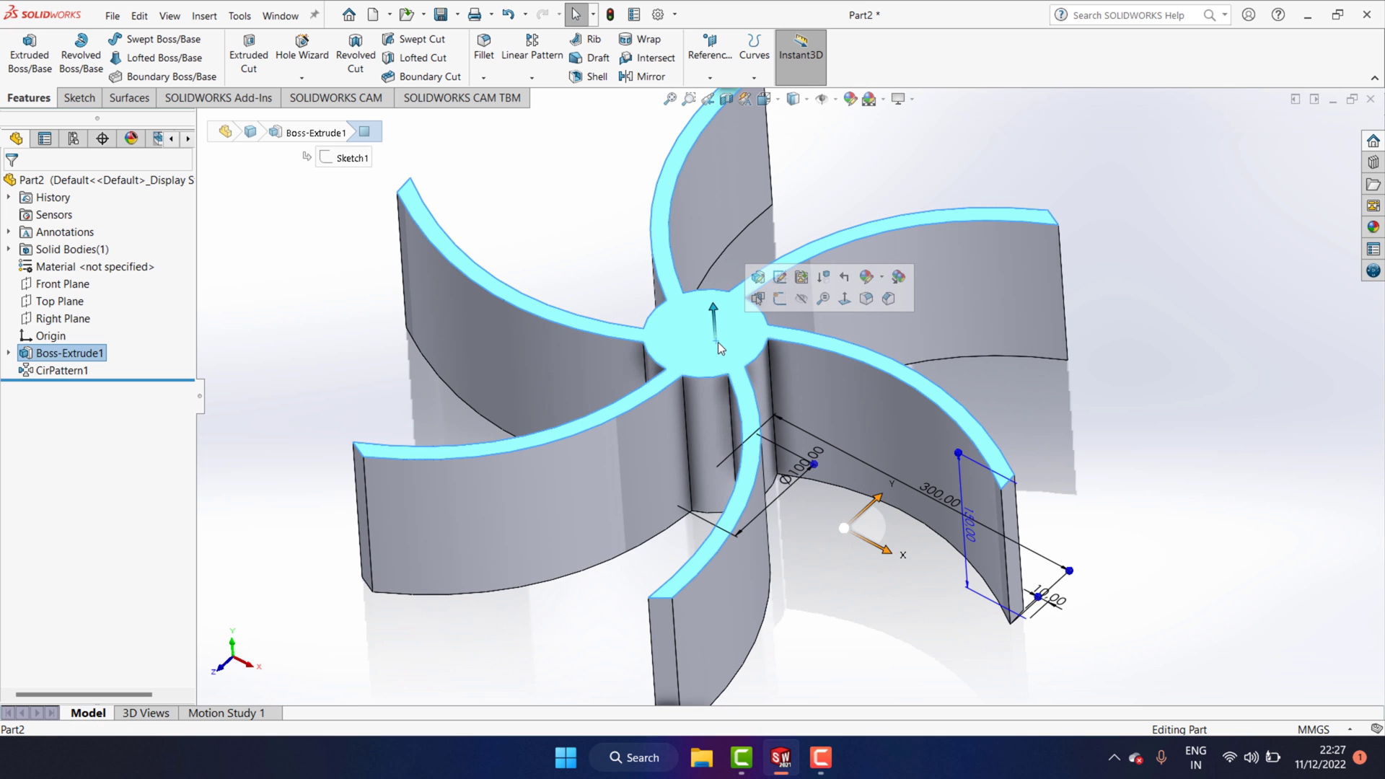
left_click(846, 301)
scroll(893, 414, "down", 2)
scroll(746, 375, "down", 2)
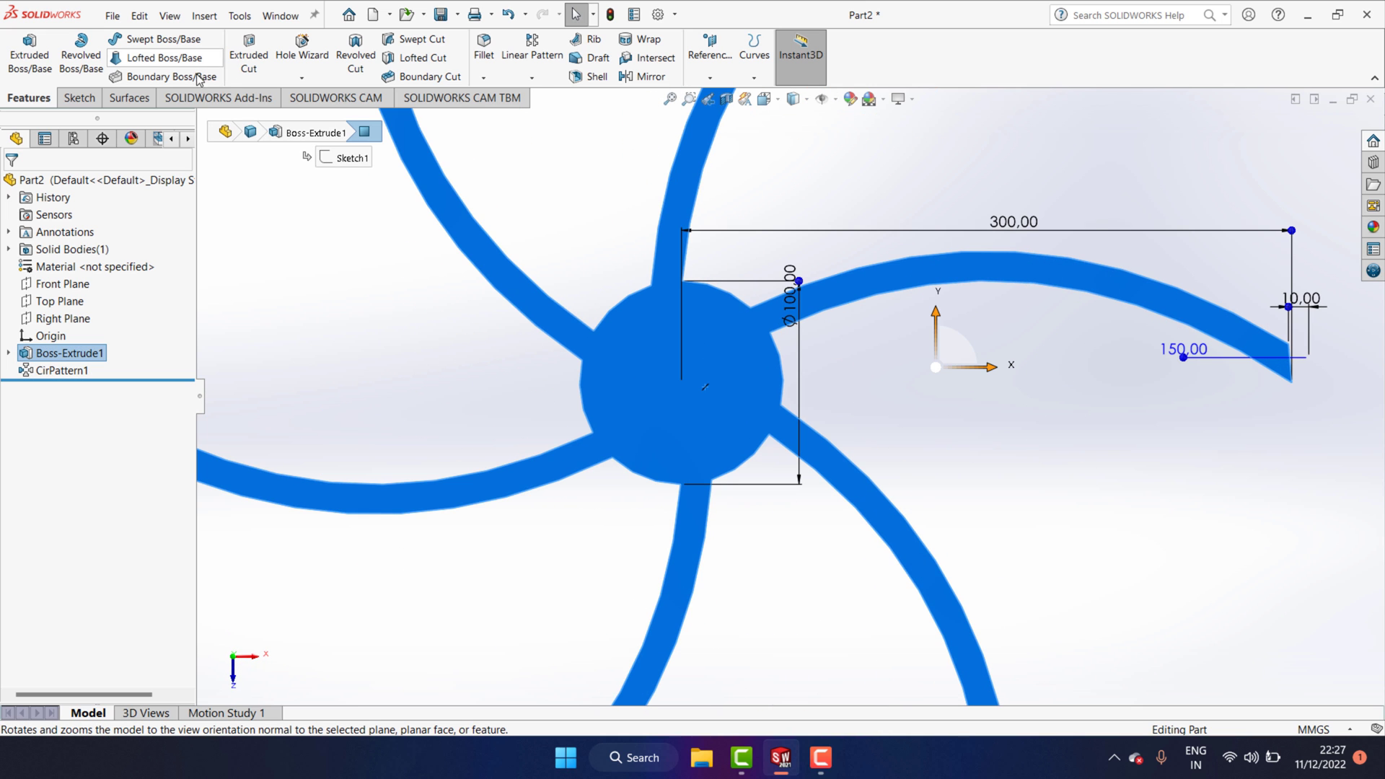
left_click(89, 99)
left_click(164, 39)
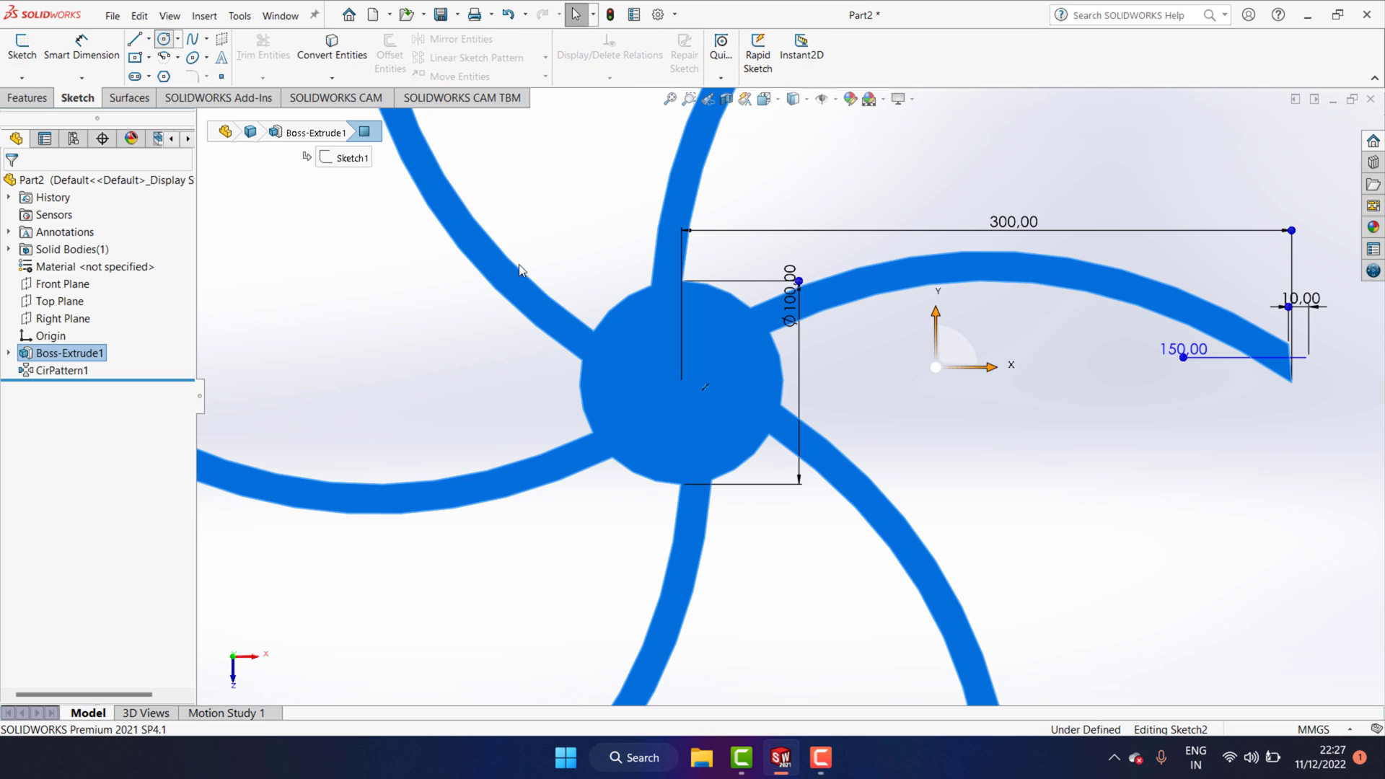
left_click(681, 382)
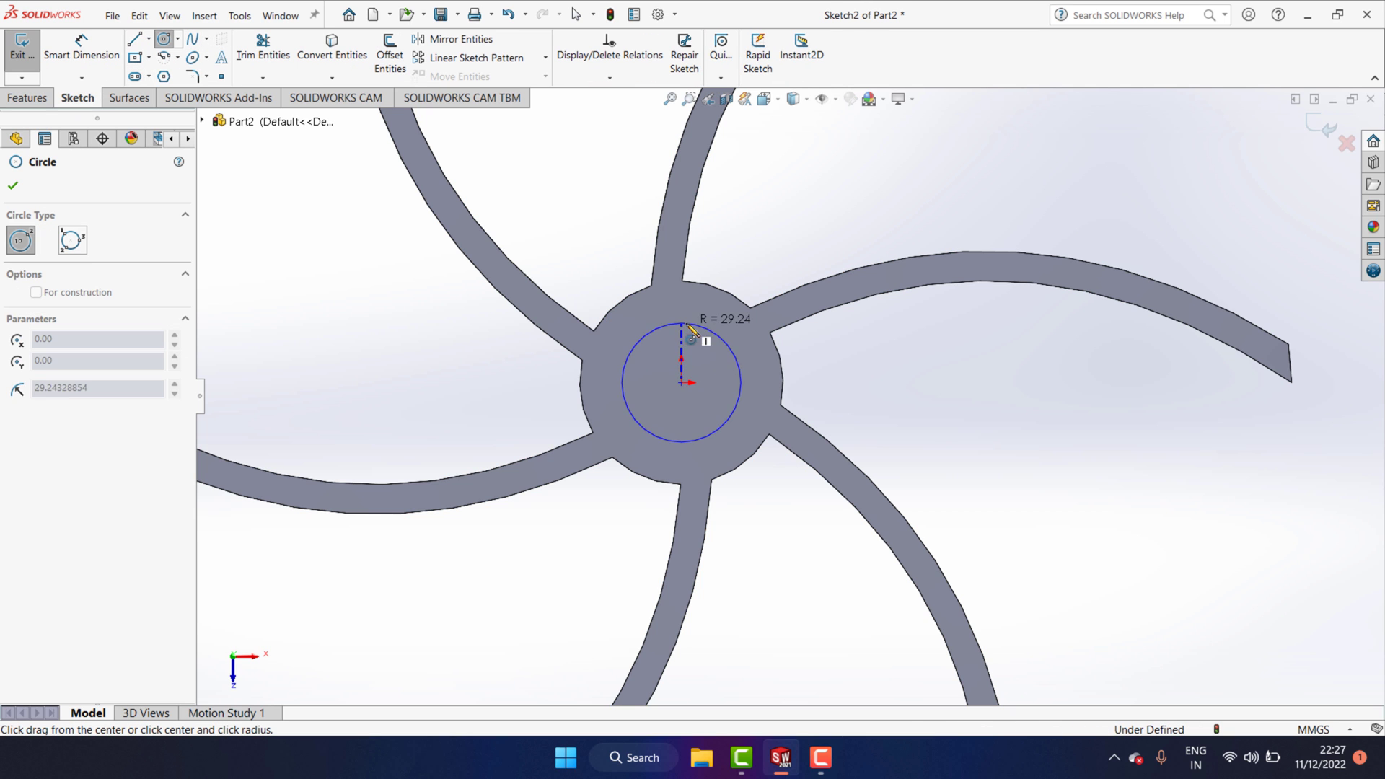
left_click(626, 356)
key("Escape")
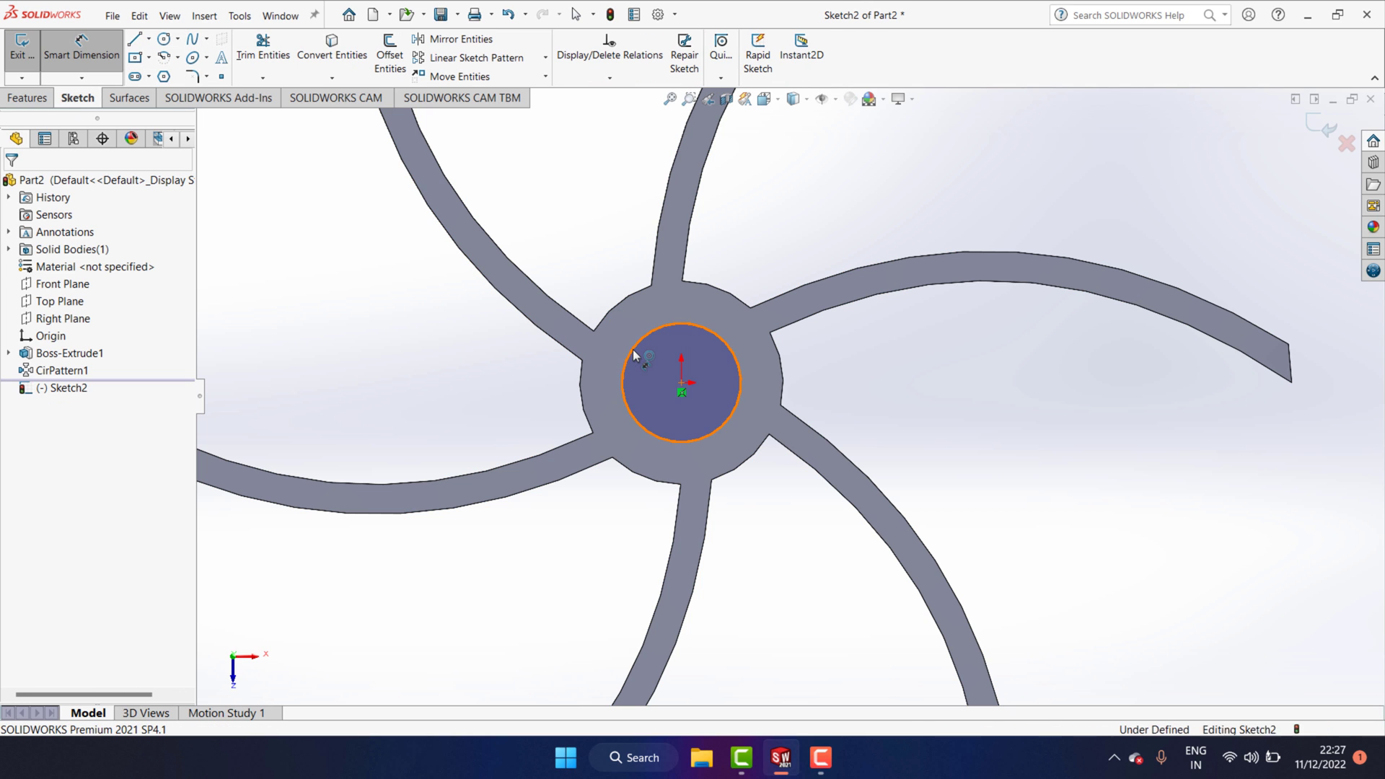
Dimension the circle to 60 mm diameter and extrude-cut it through the hub as the bore
left_click(628, 359)
left_click(609, 260)
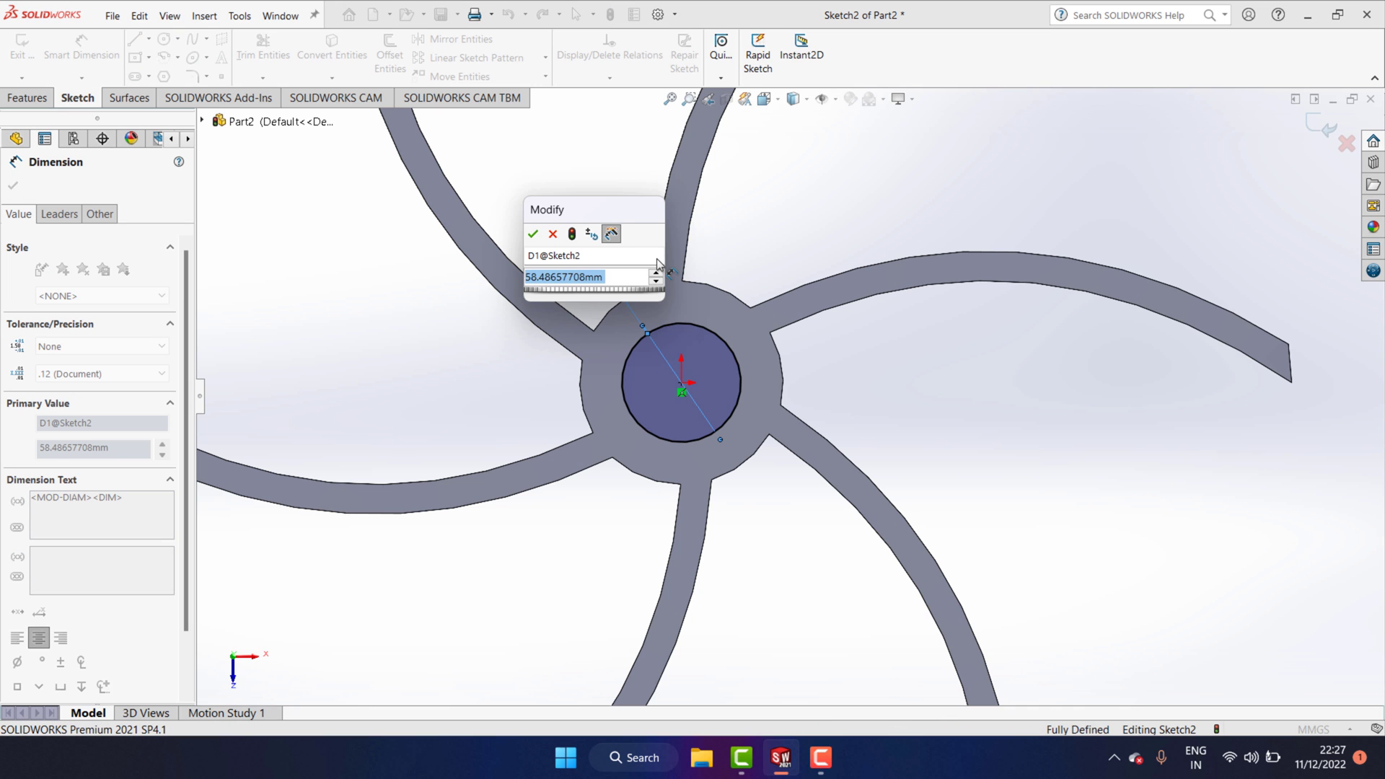
type("58")
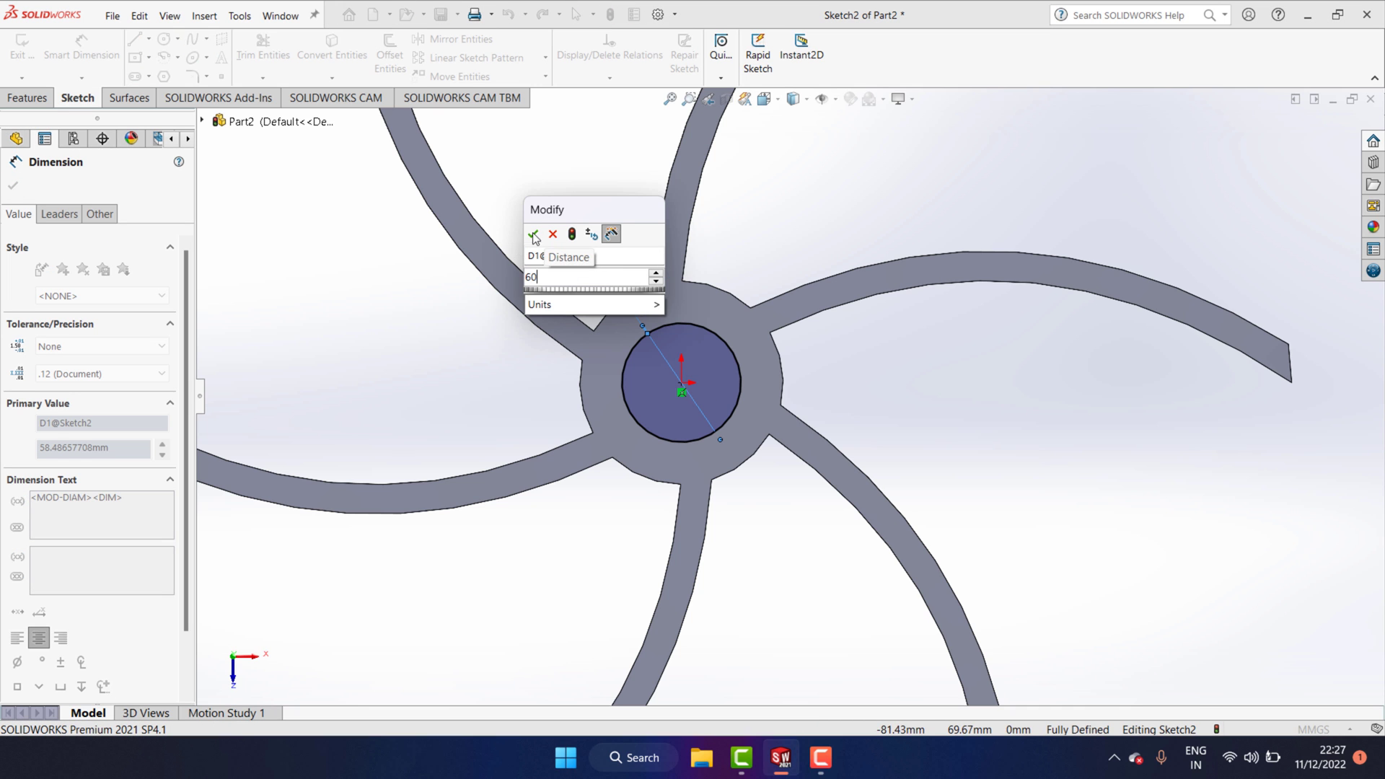
left_click(533, 233)
key("Return")
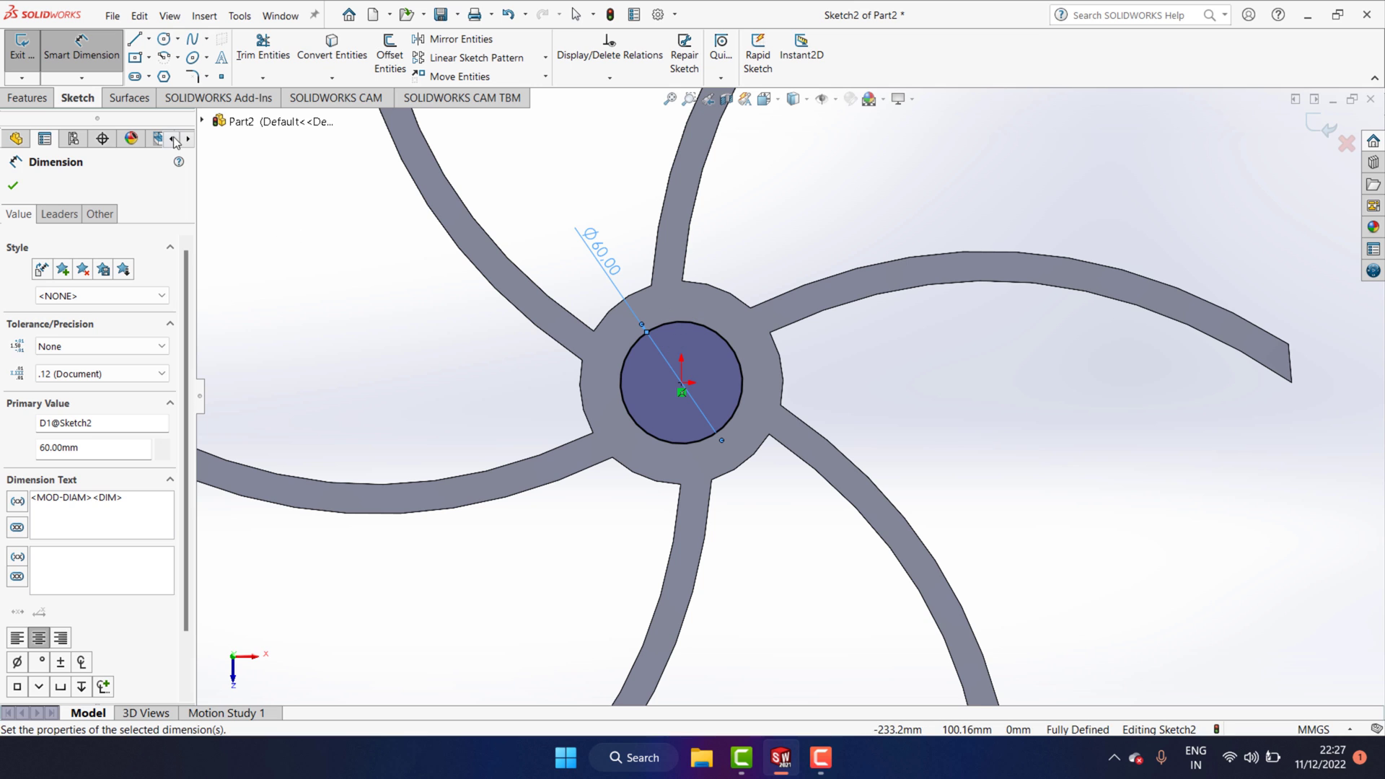
left_click(14, 187)
left_click(27, 97)
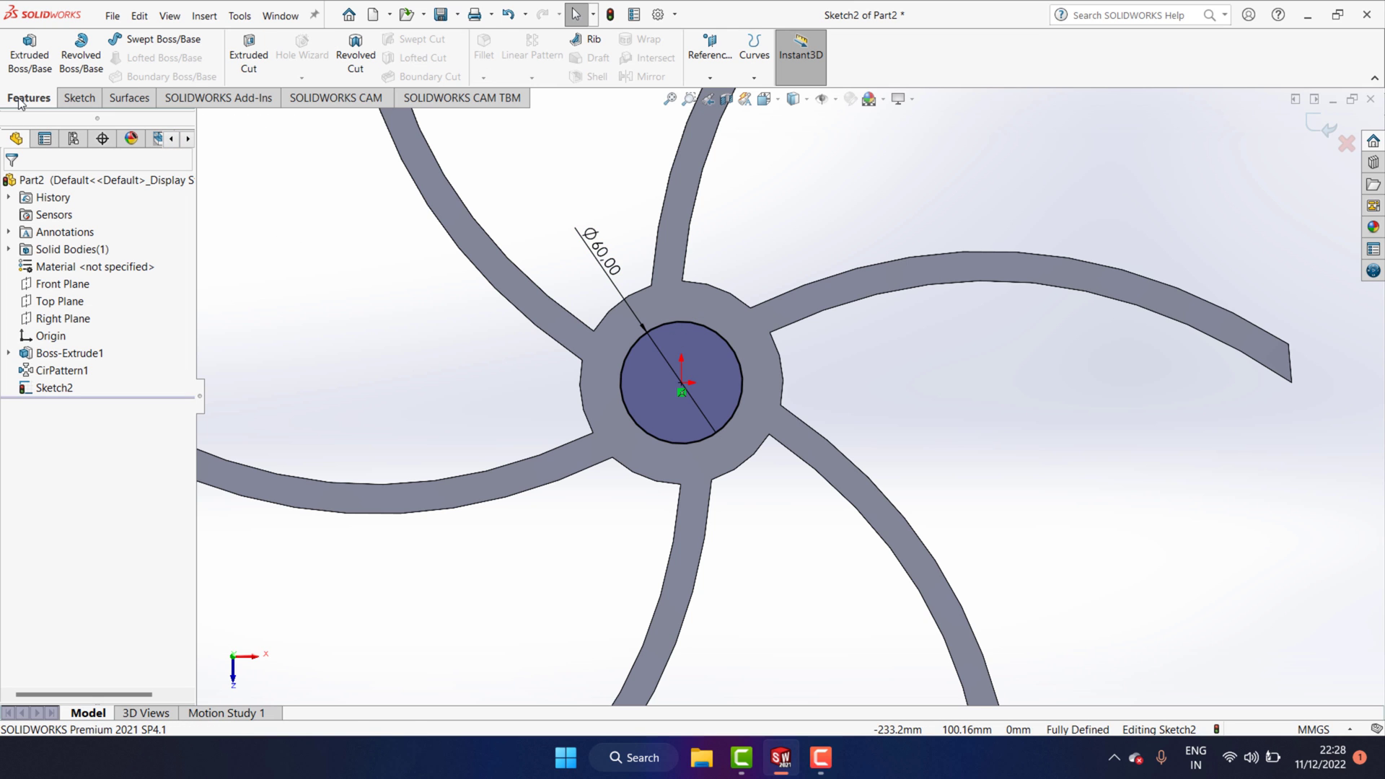
left_click(249, 54)
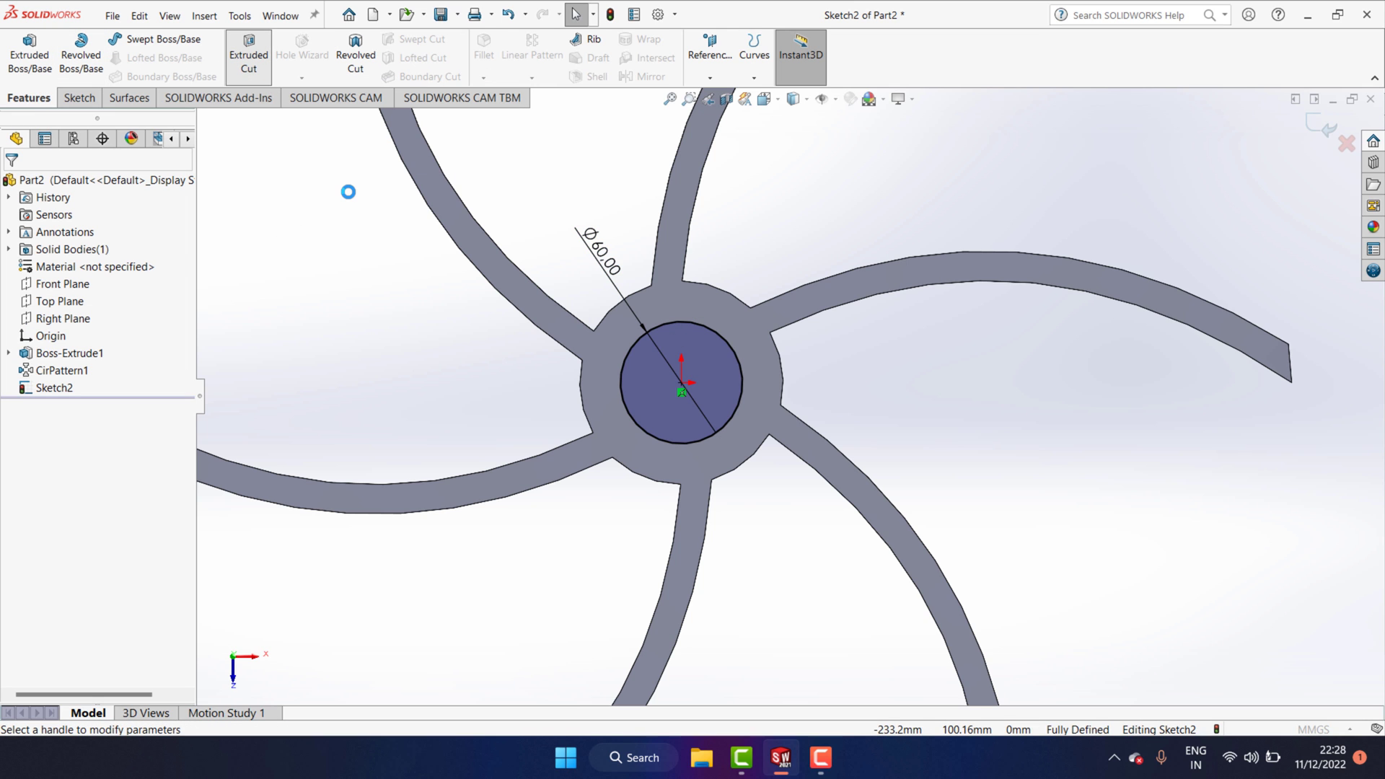
left_click(16, 184)
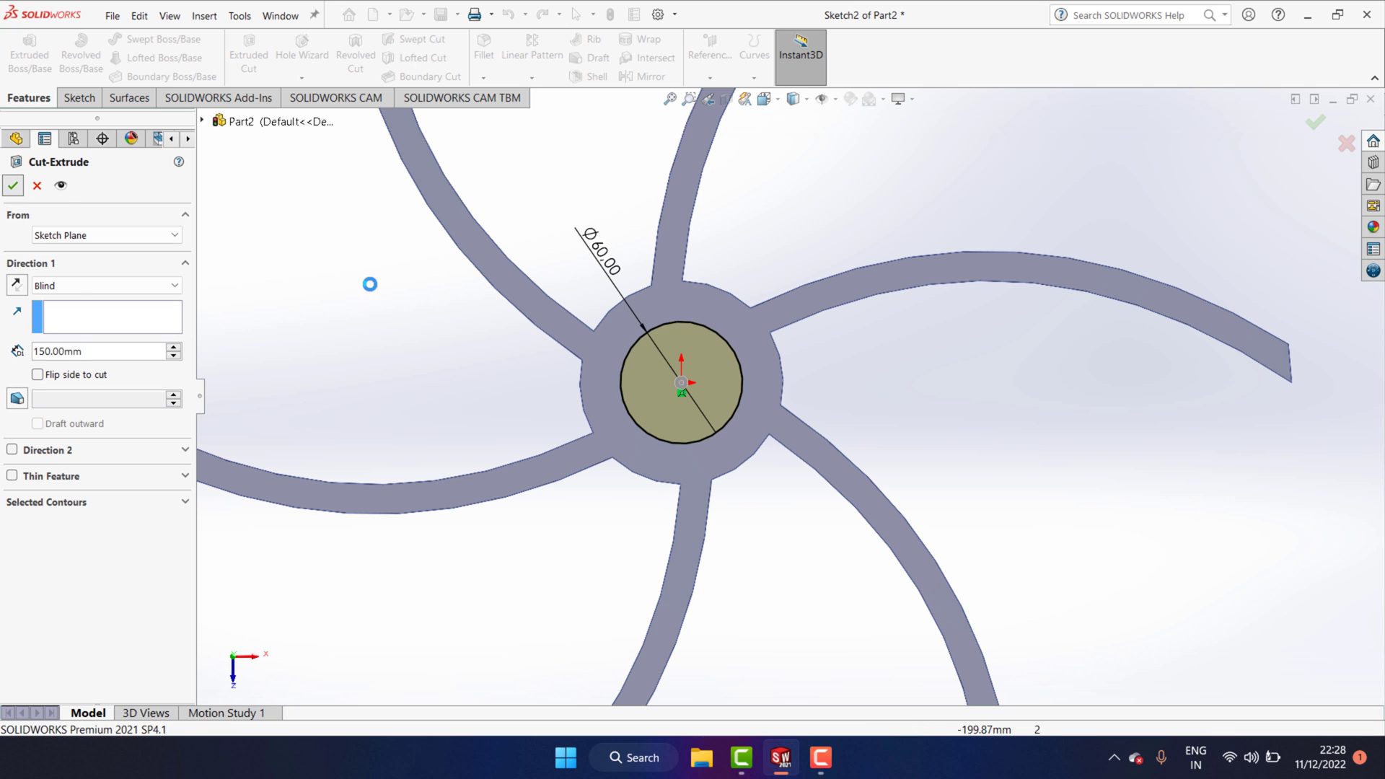
Draw a centre rectangle from the bore centre on the impeller's front face
left_click(80, 98)
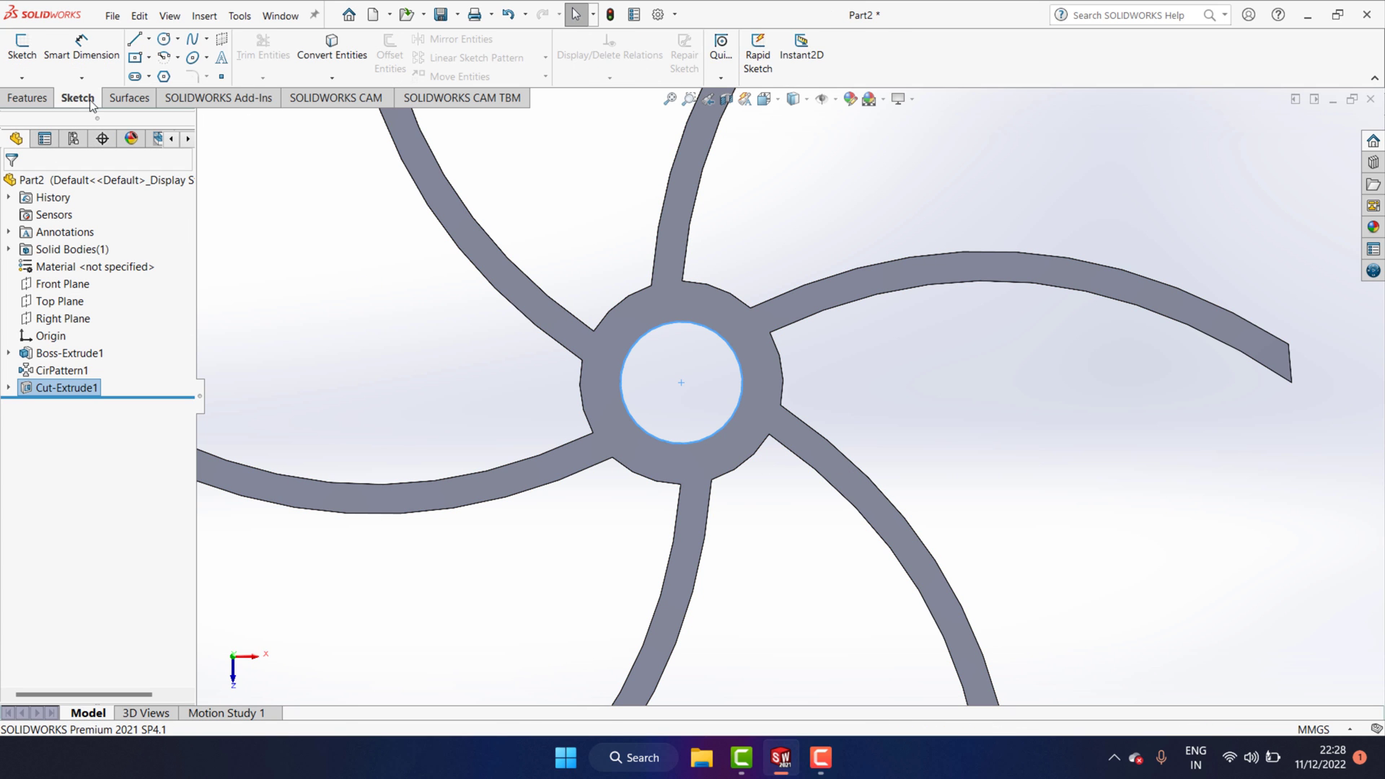
left_click(148, 60)
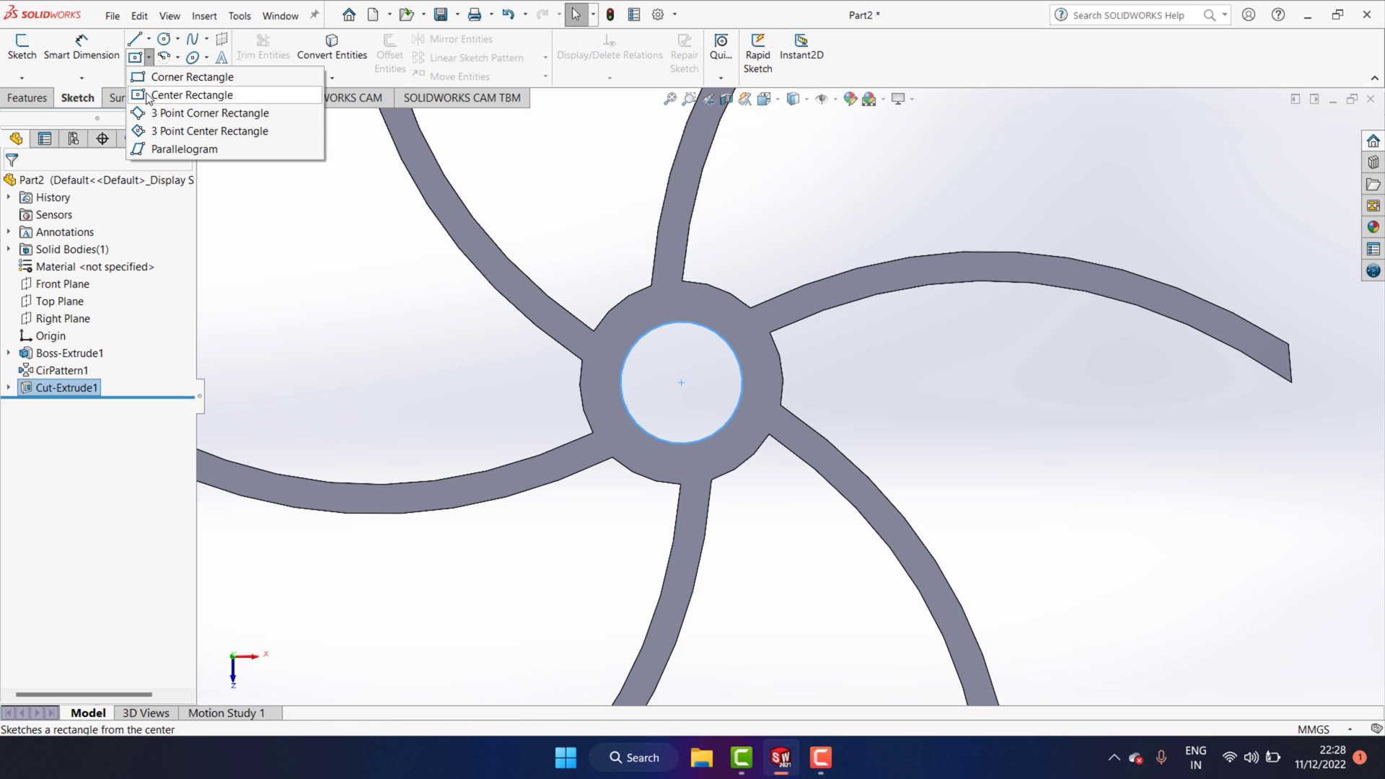
left_click(155, 99)
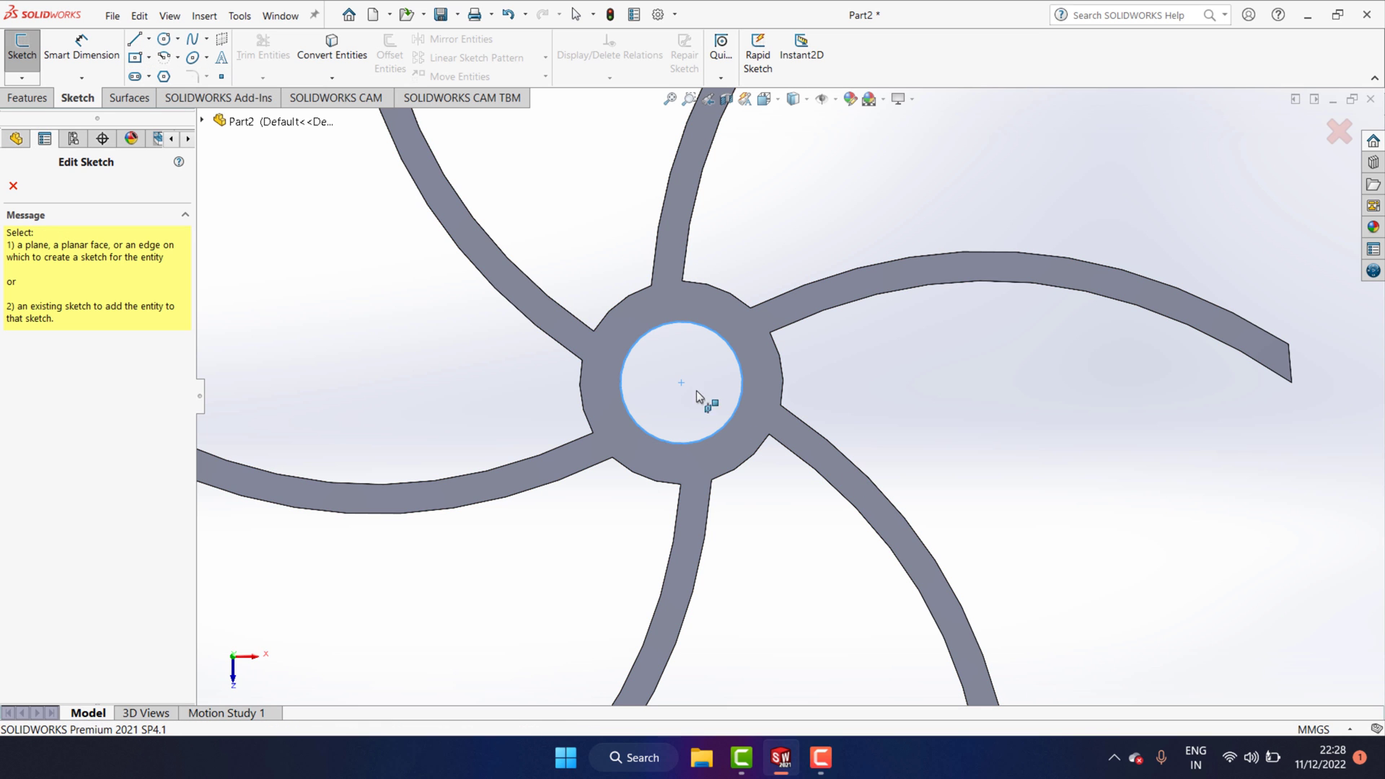
left_click(14, 186)
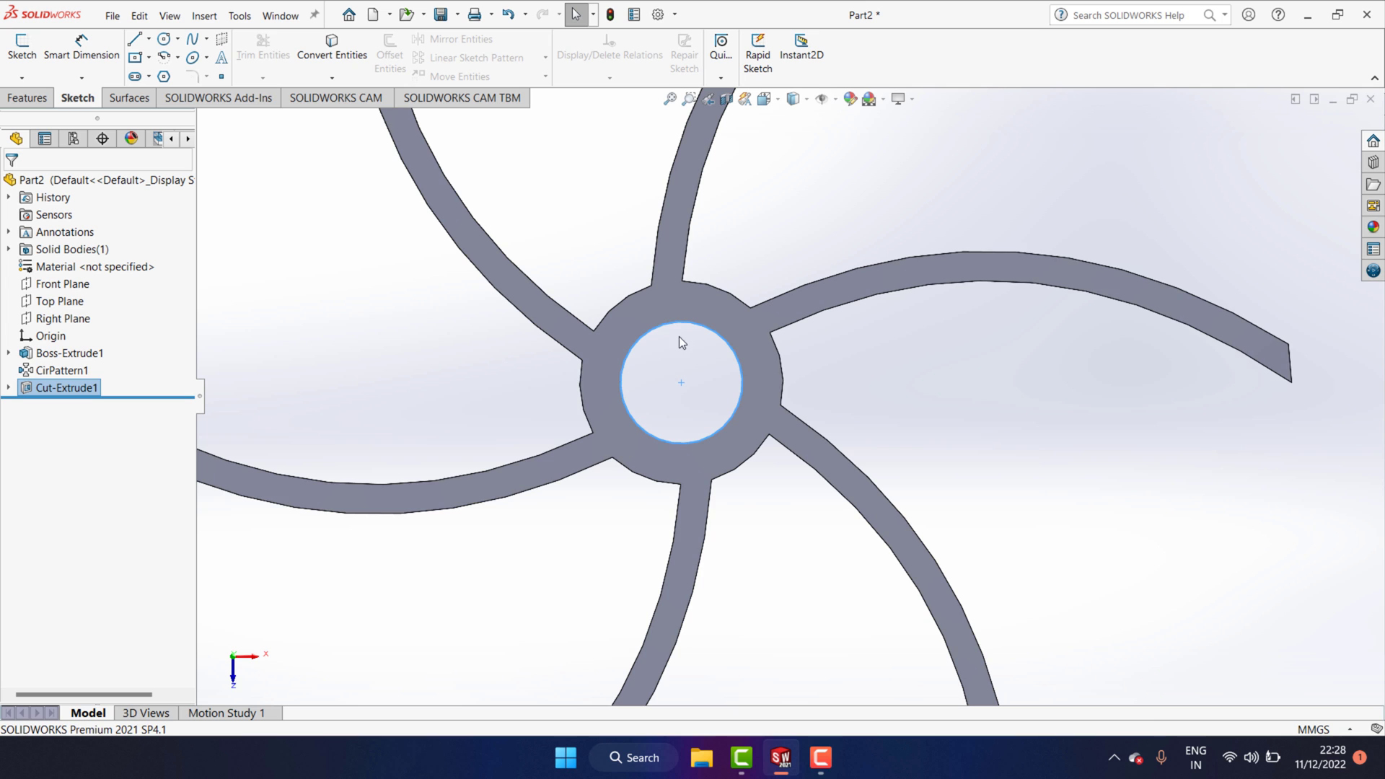
double_click(646, 301)
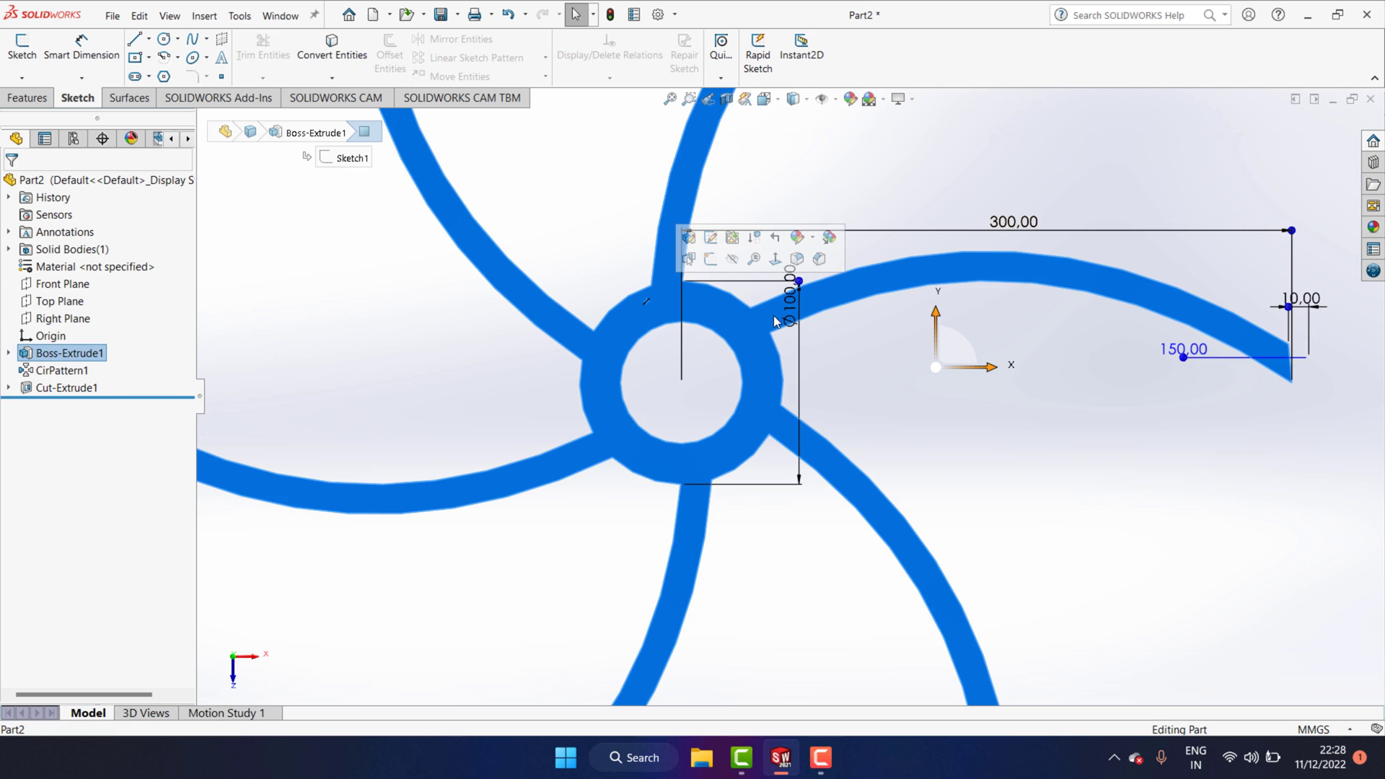
left_click(776, 260)
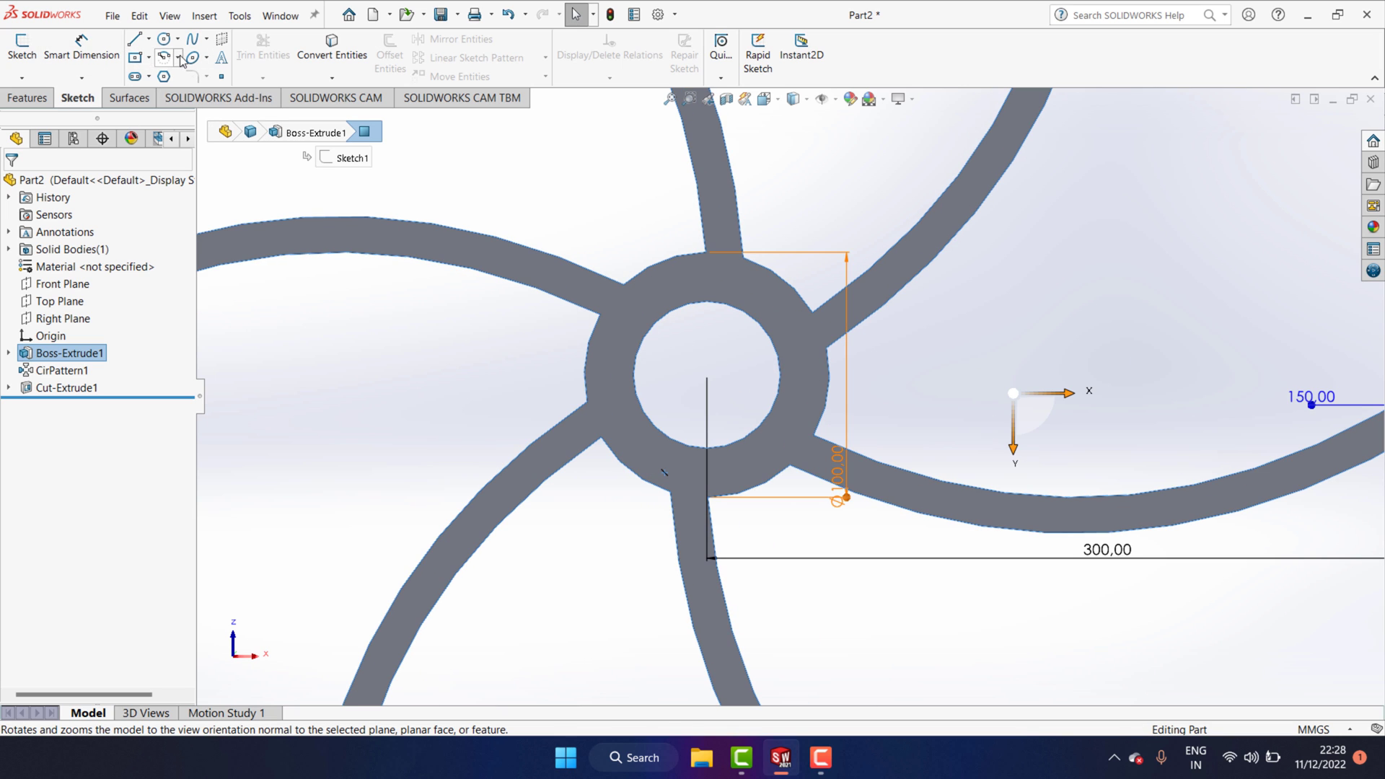
left_click(136, 58)
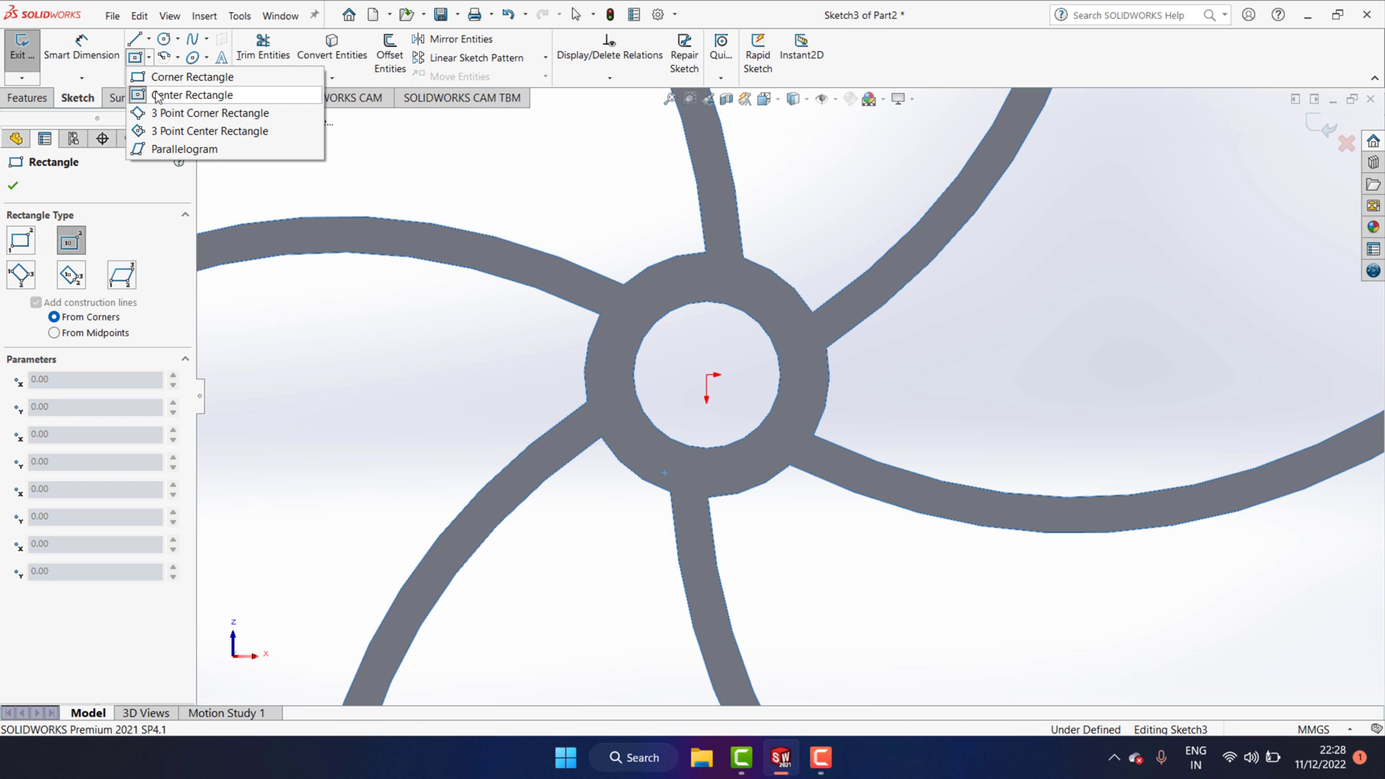
left_click(150, 97)
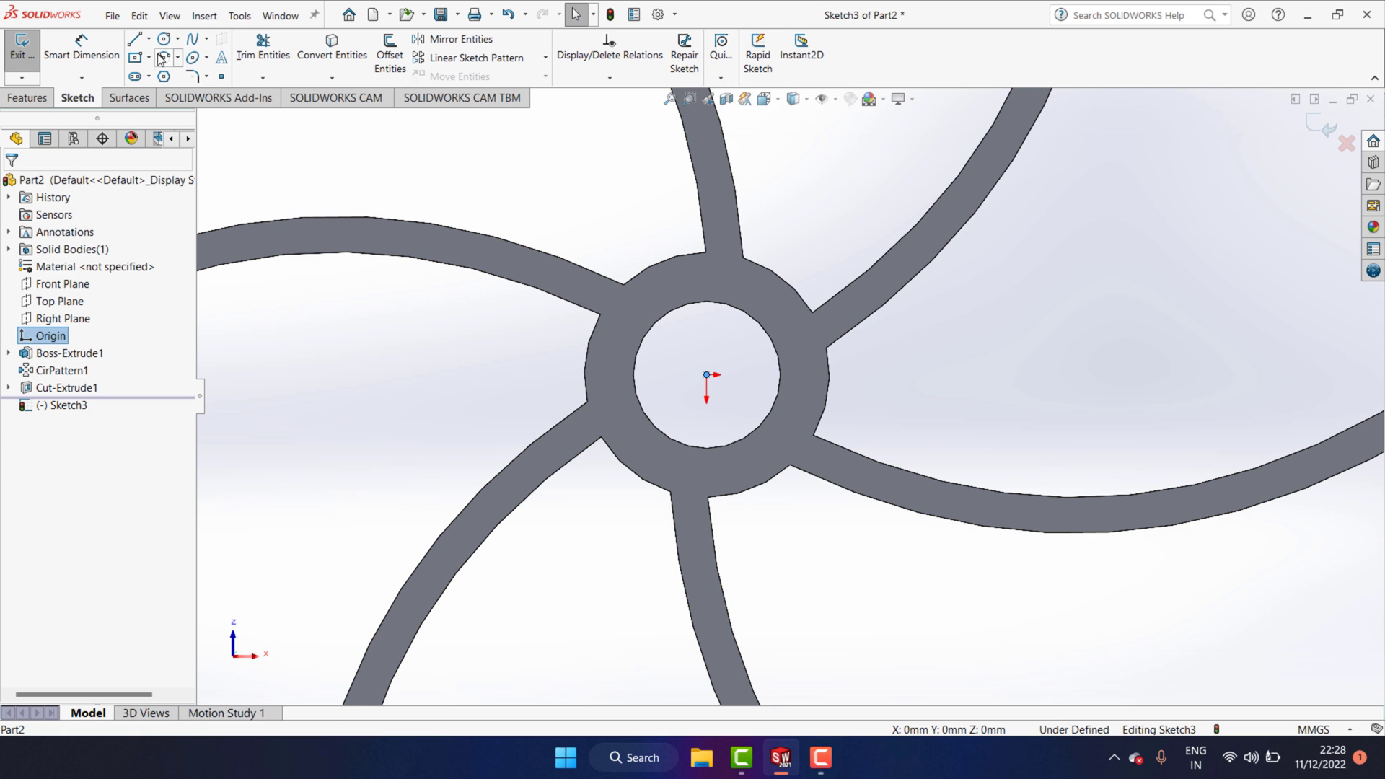
left_click(136, 58)
left_click(707, 374)
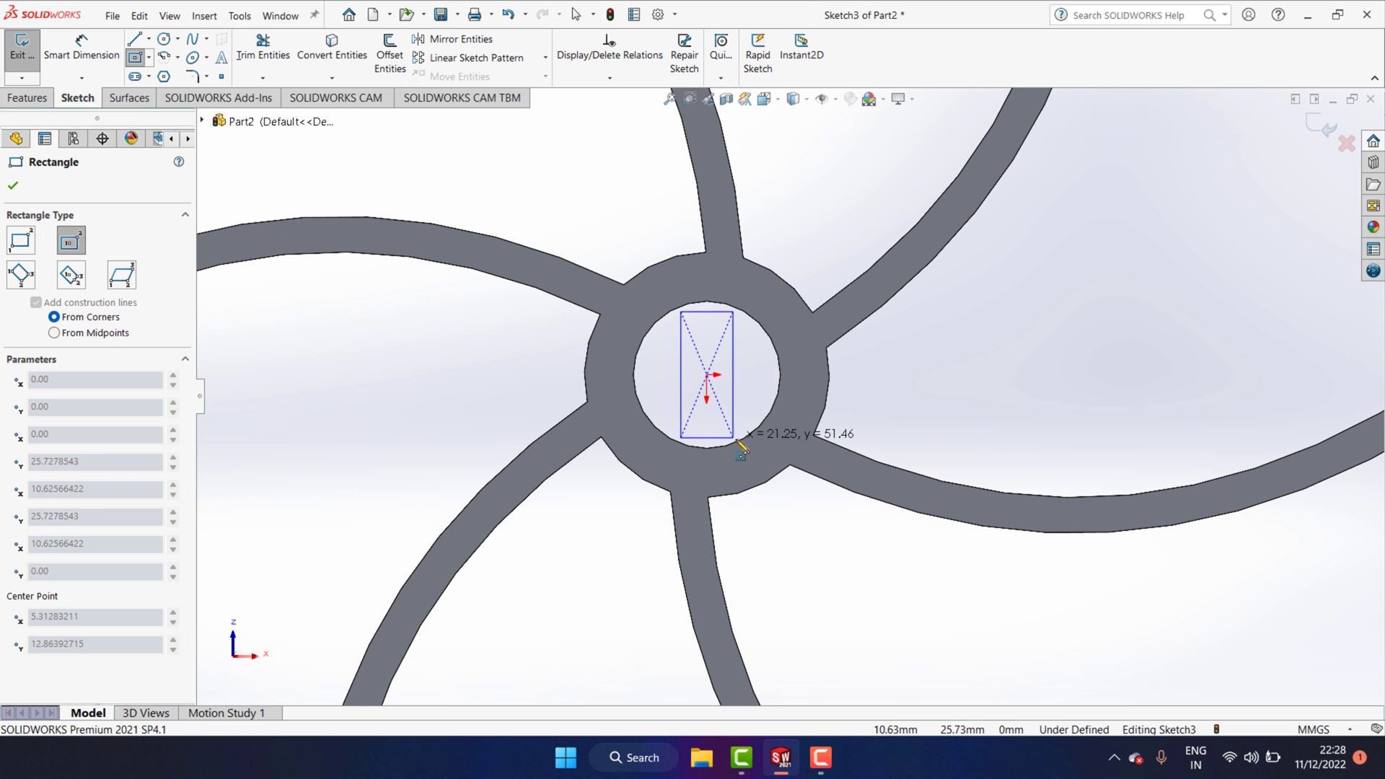
left_click(747, 470)
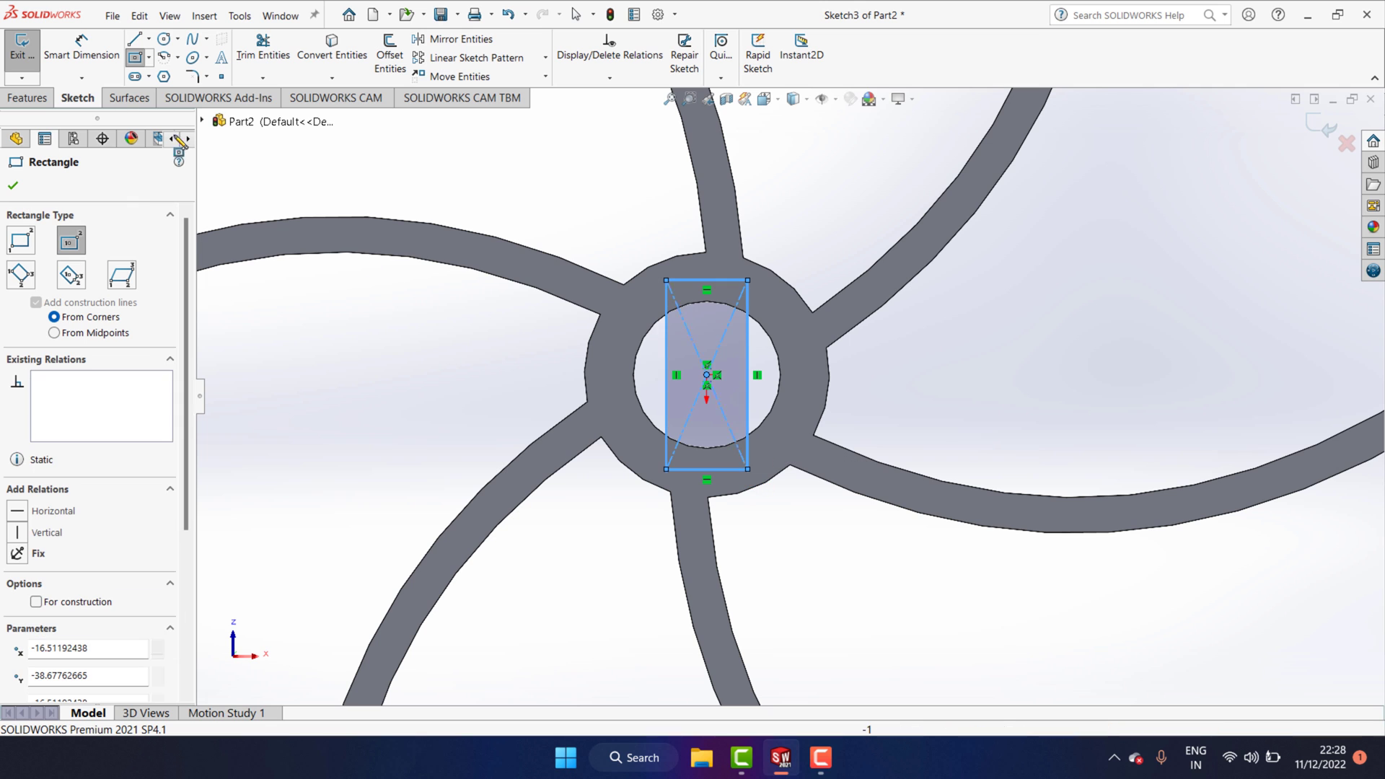
key("Escape")
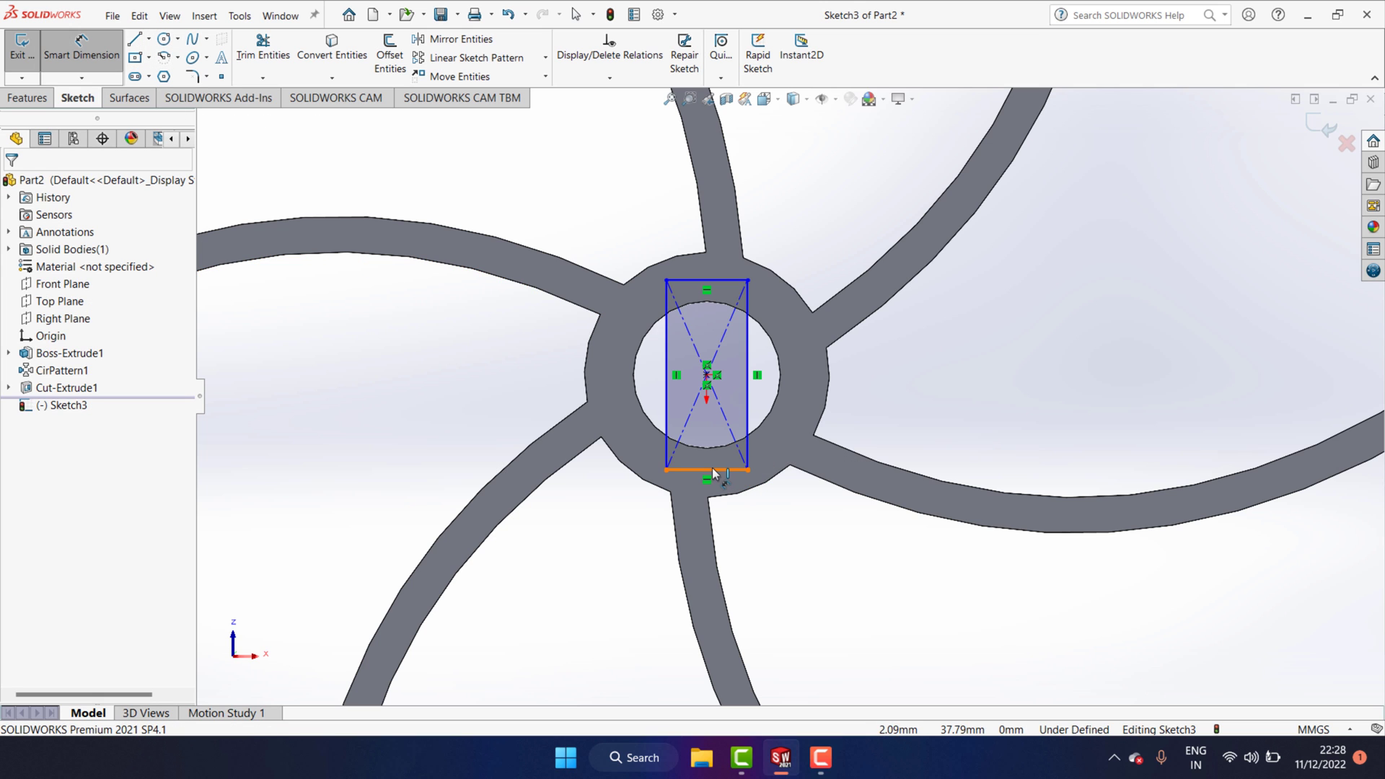
Dimension the rectangle's width to 30 mm
left_click(722, 470)
left_click(703, 539)
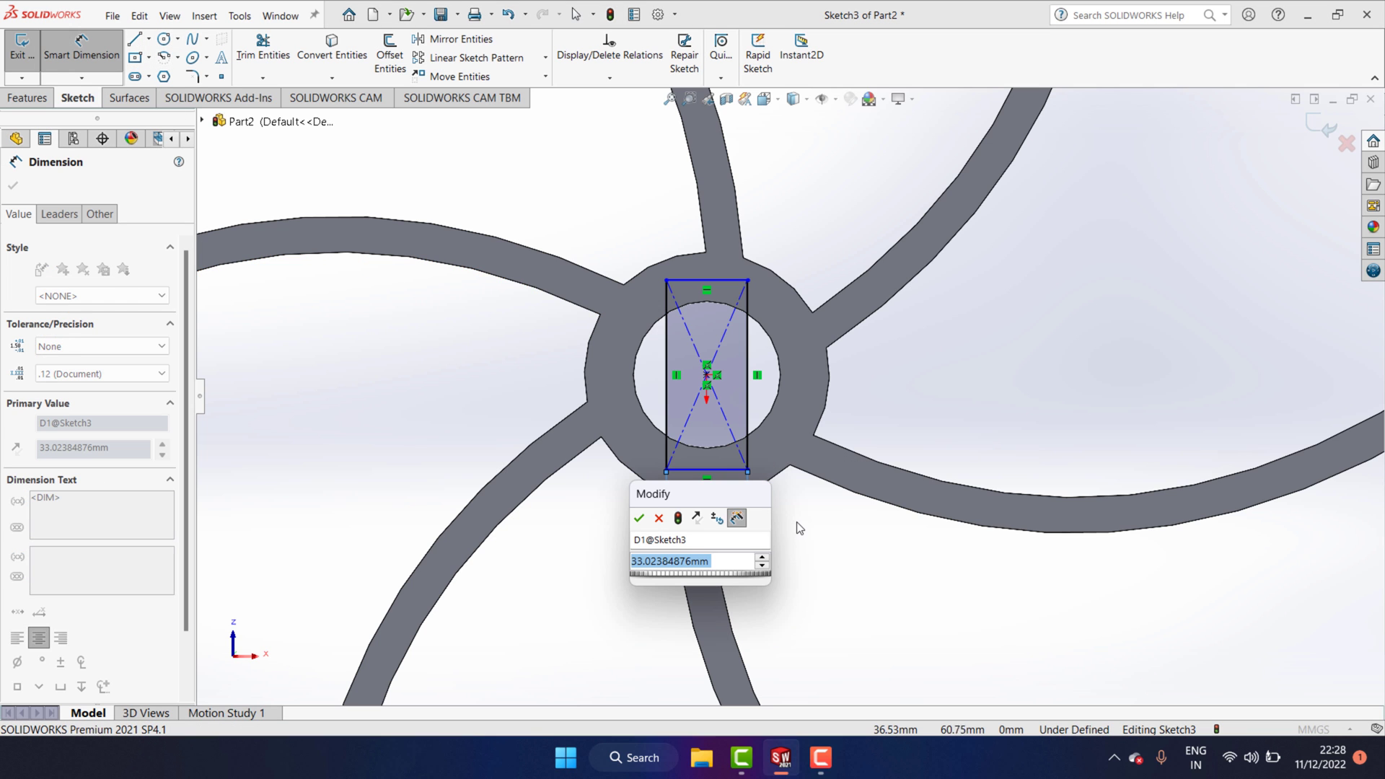
type("3")
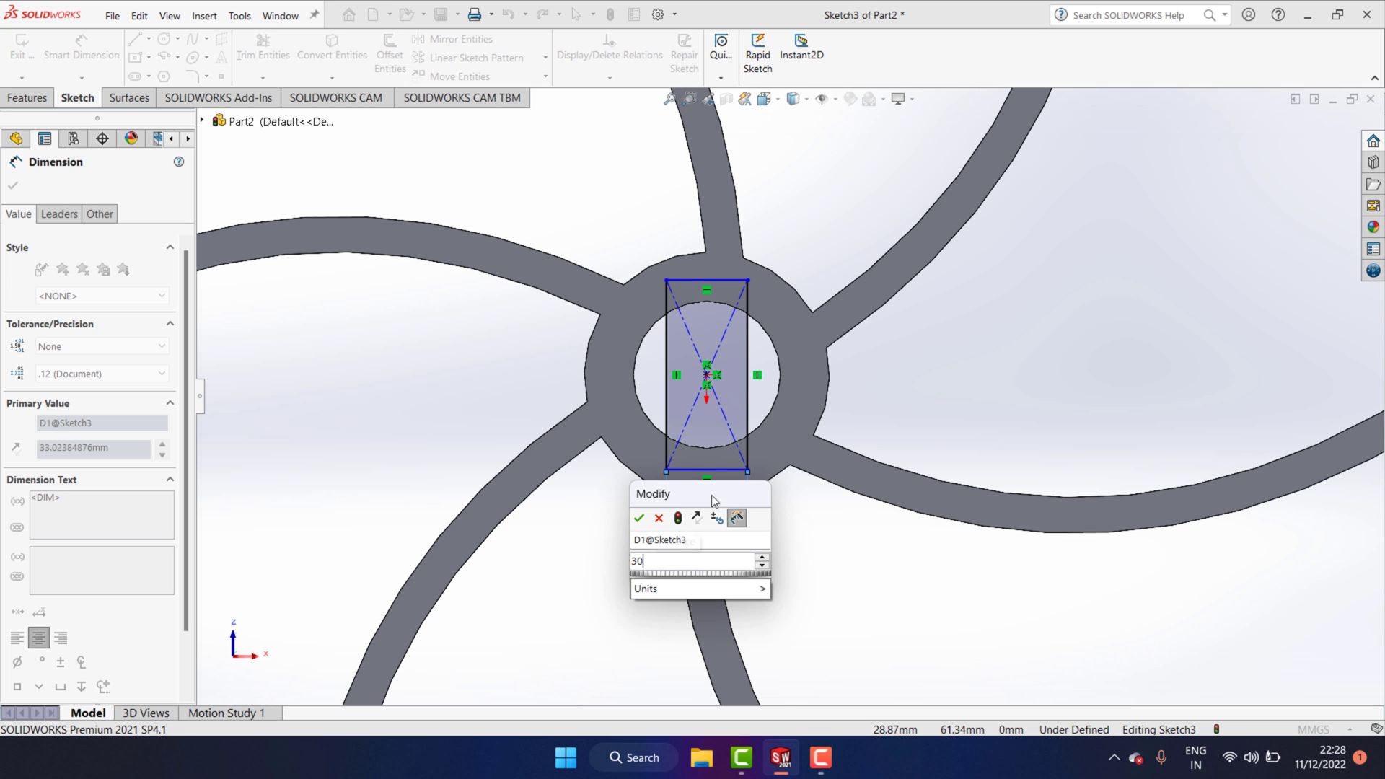
type("0")
key("Return")
scroll(765, 482, "down", 2)
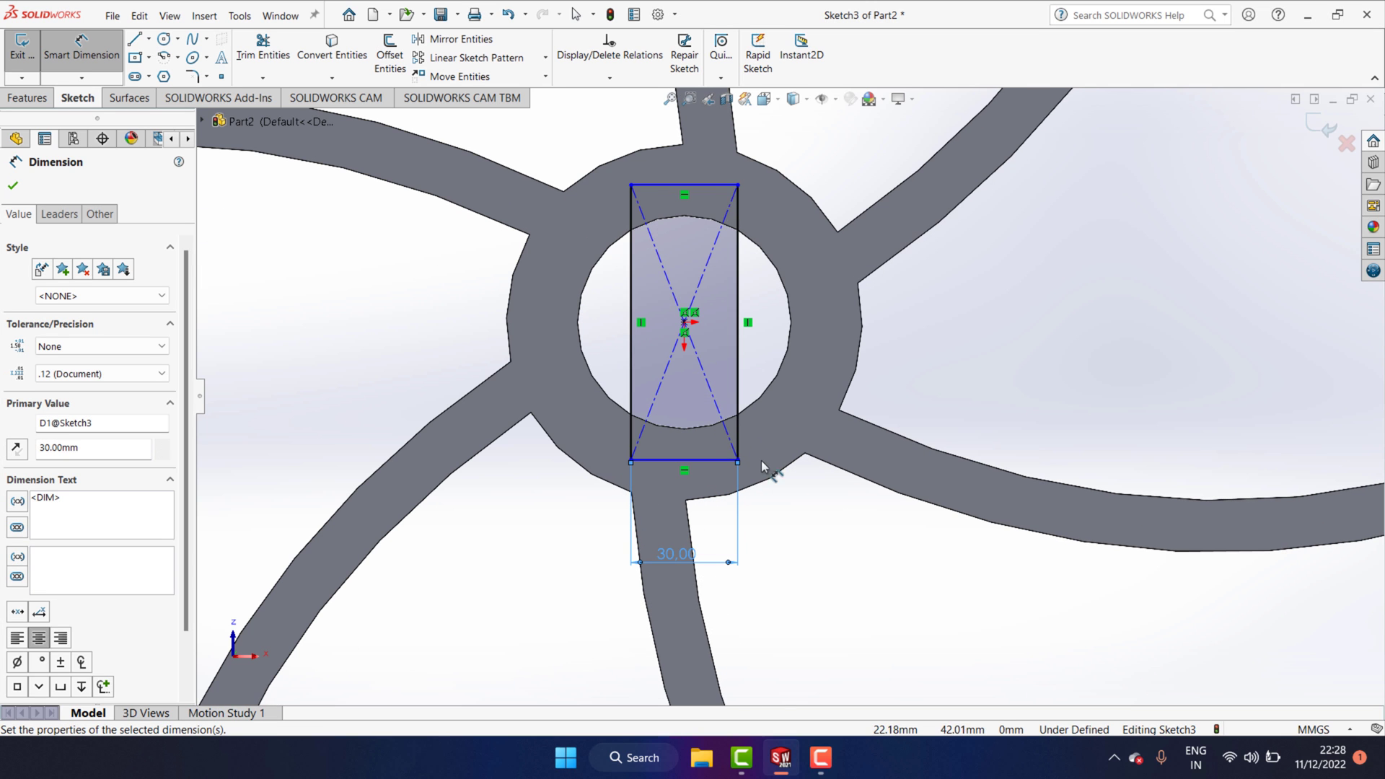
left_click(710, 459)
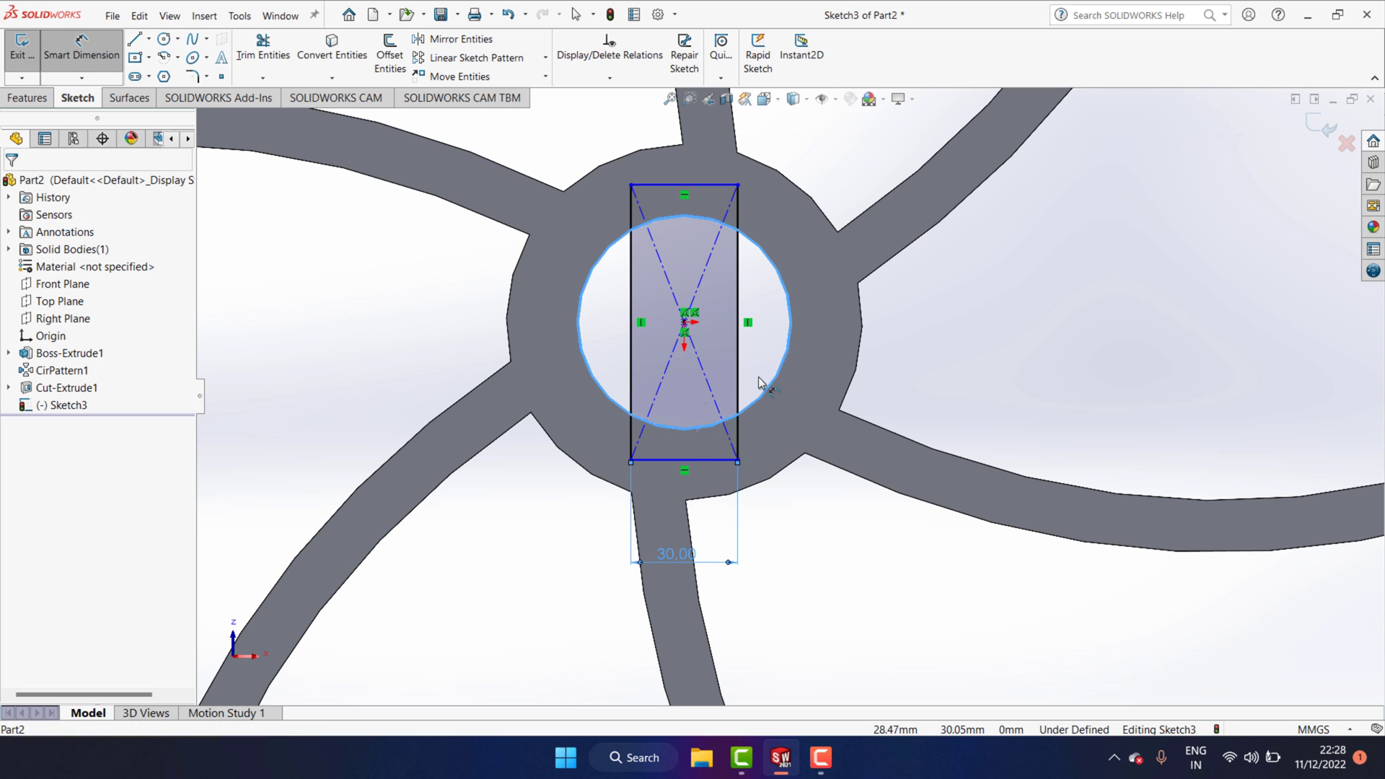
key("Escape")
left_click(280, 53)
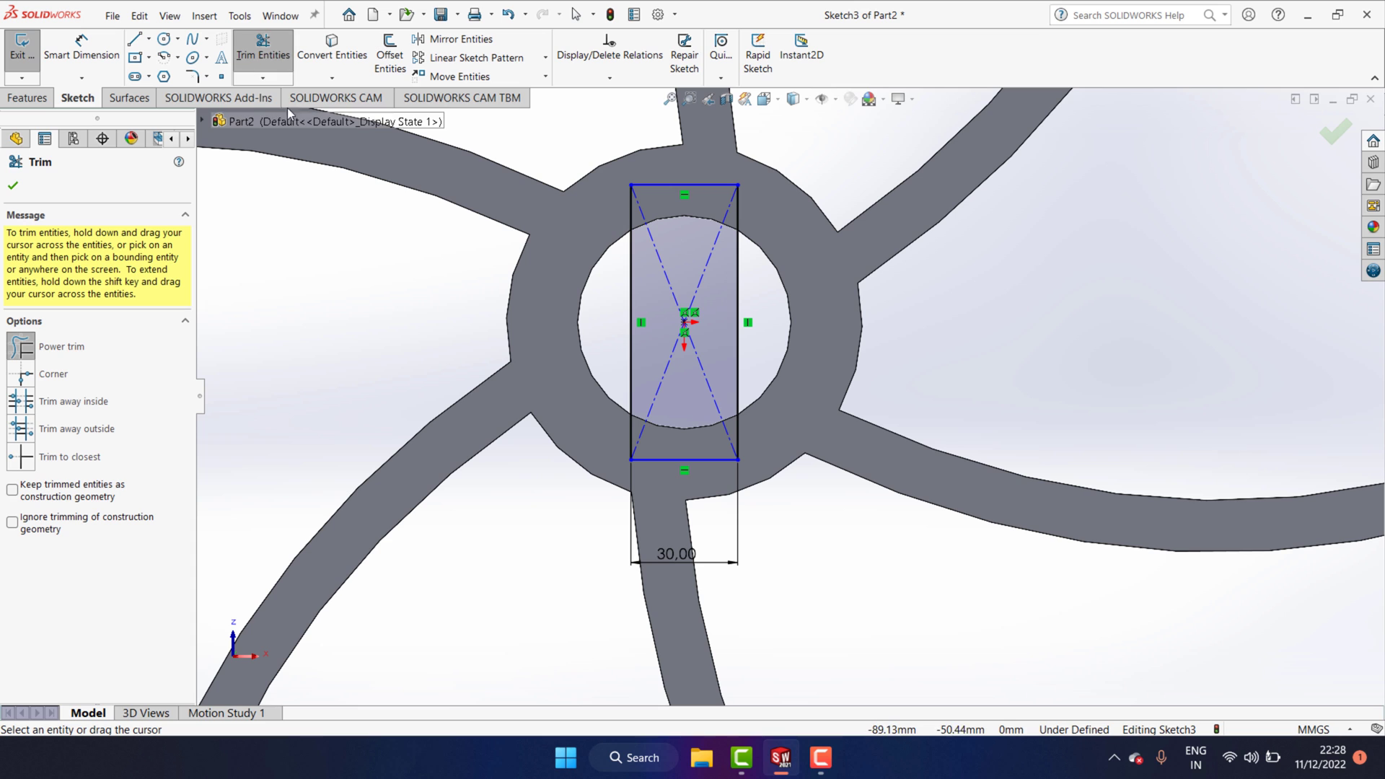
Convert the bore edge into the sketch and trim the rectangle down to the keyway notch
left_click(19, 190)
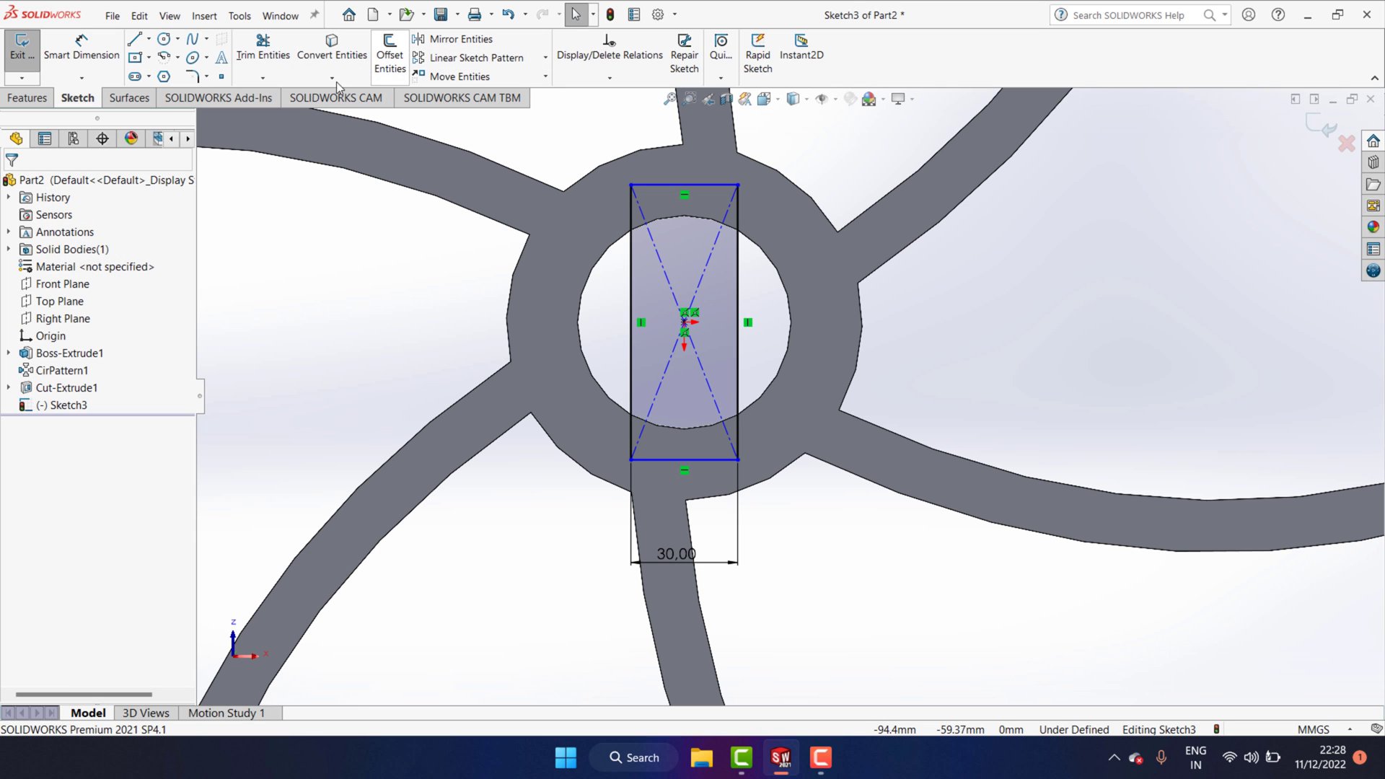
left_click(338, 52)
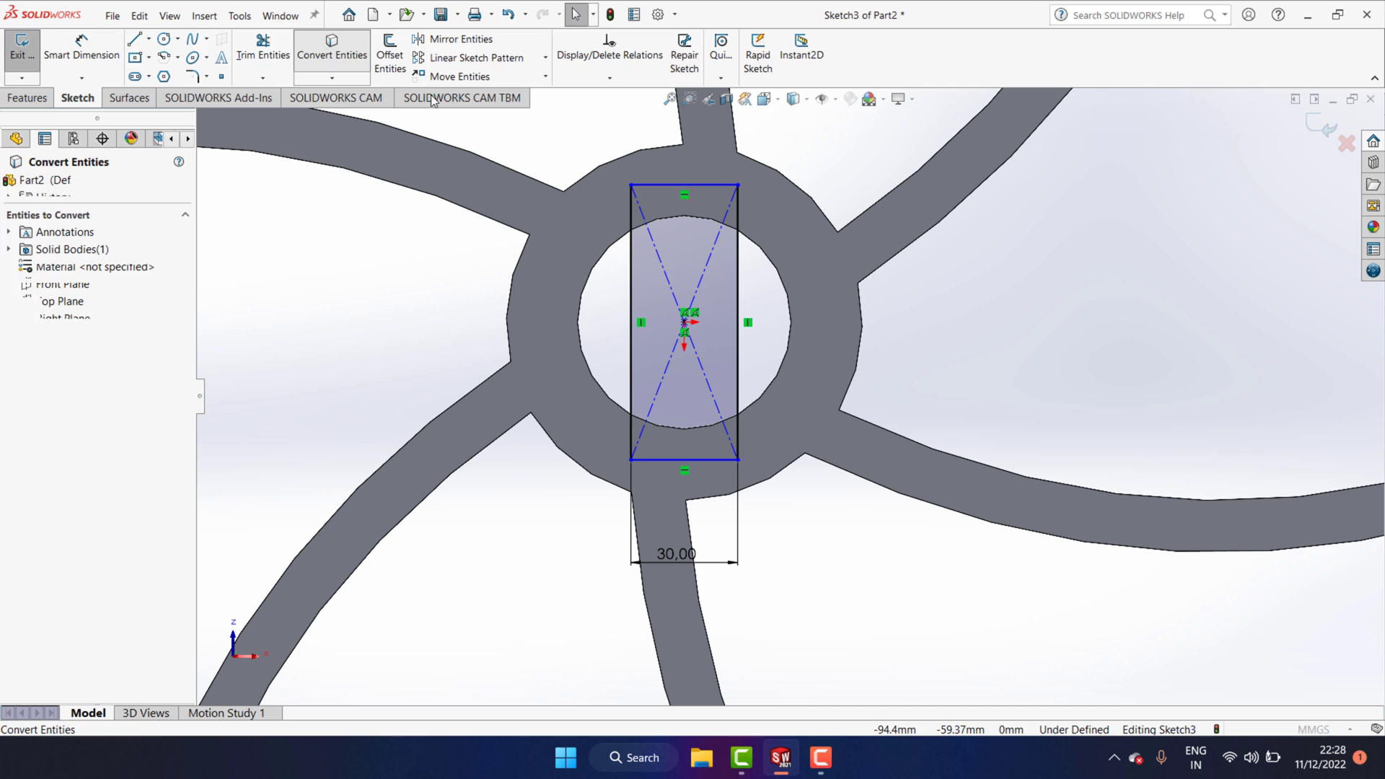
left_click(590, 293)
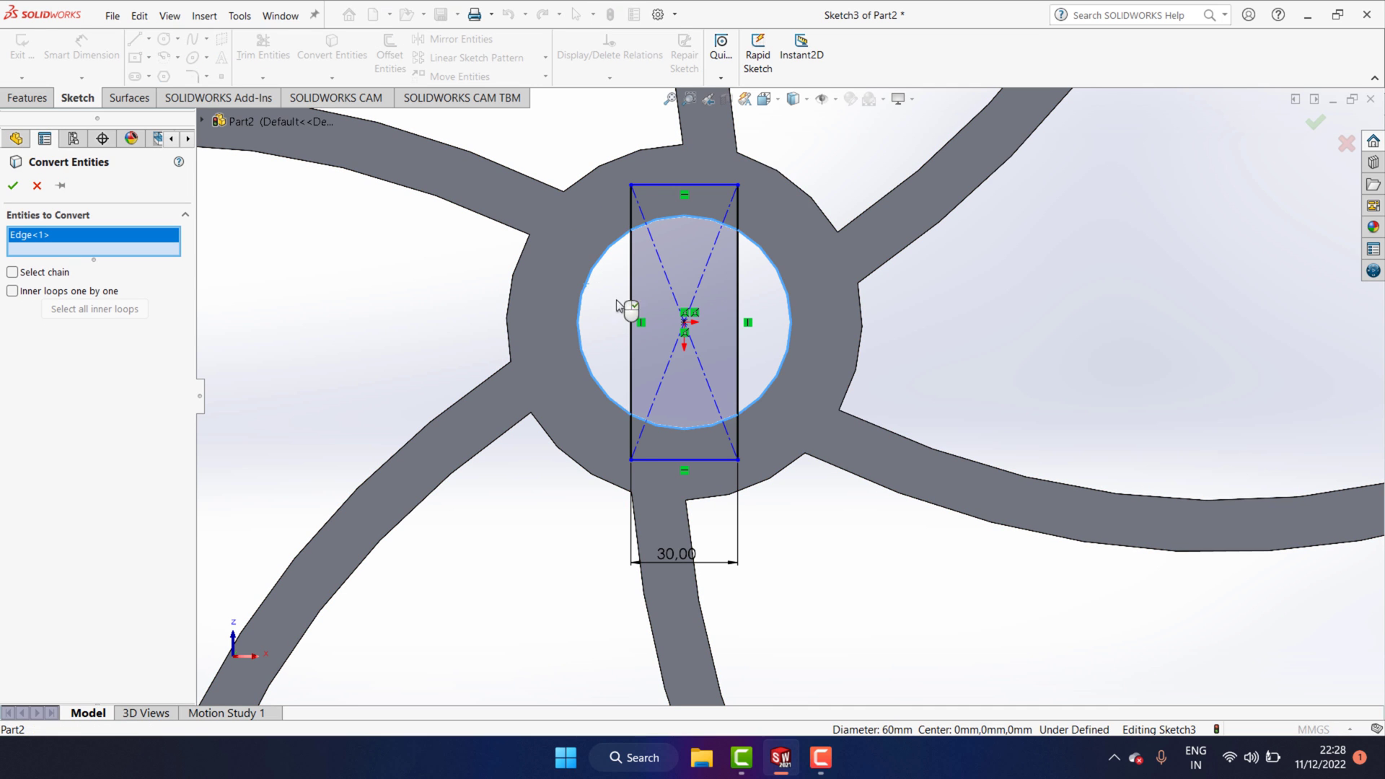
left_click(13, 186)
left_click(263, 50)
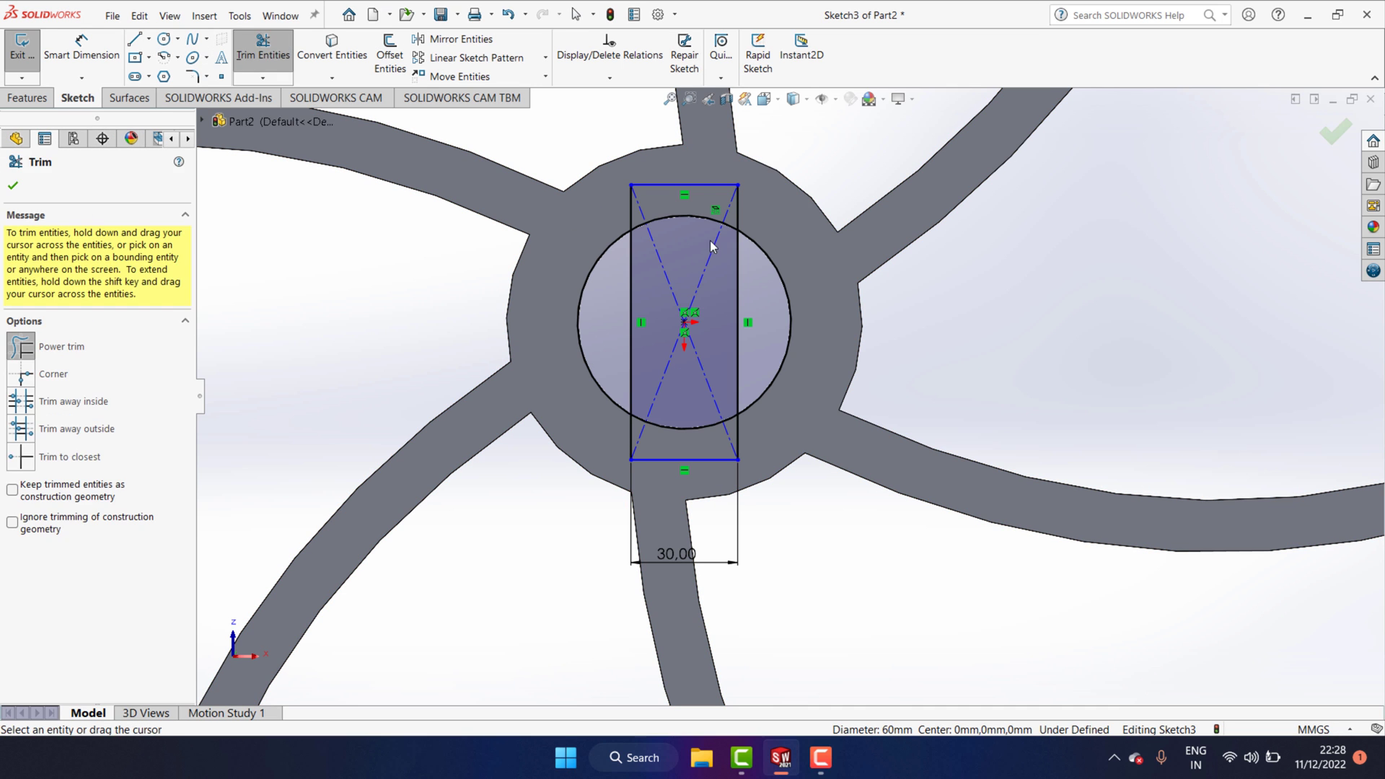
left_click_drag(707, 198, 800, 323)
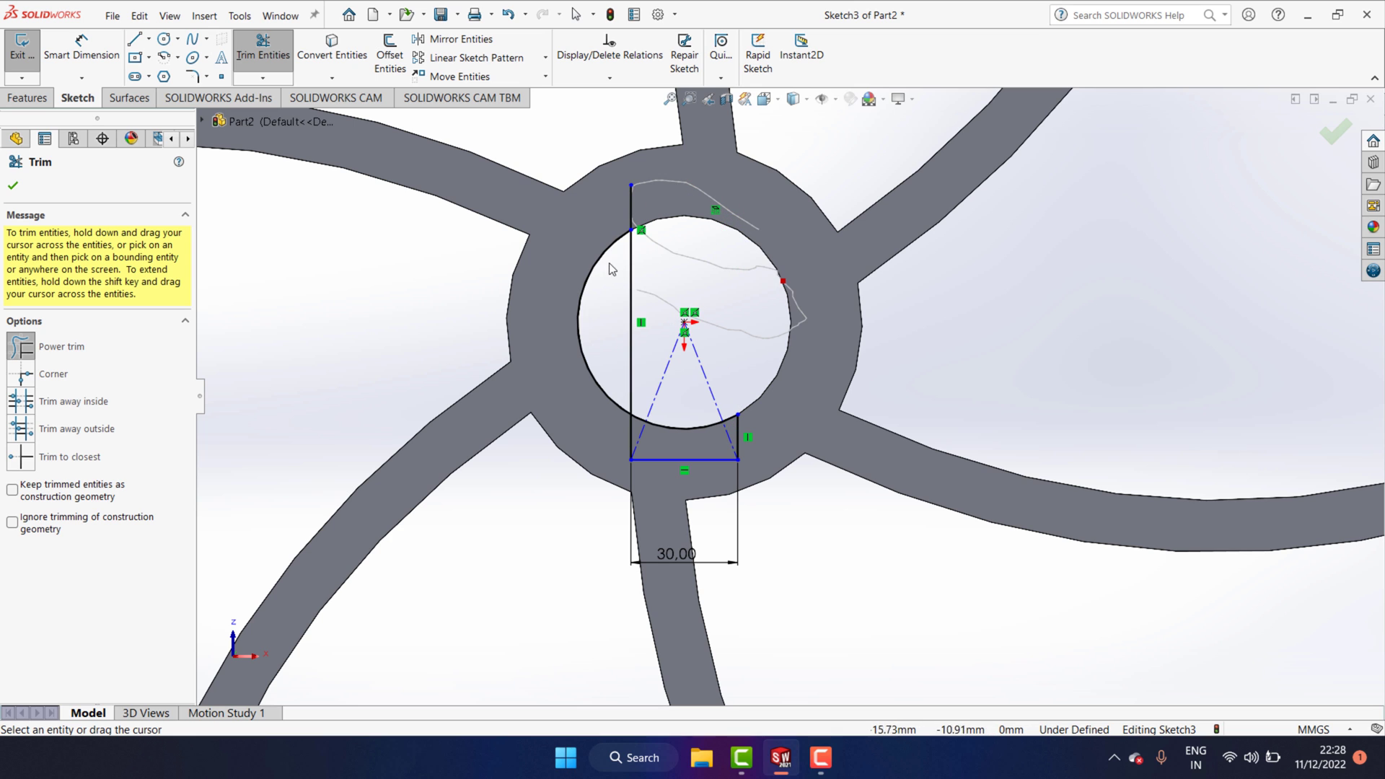
left_click_drag(609, 269, 671, 336)
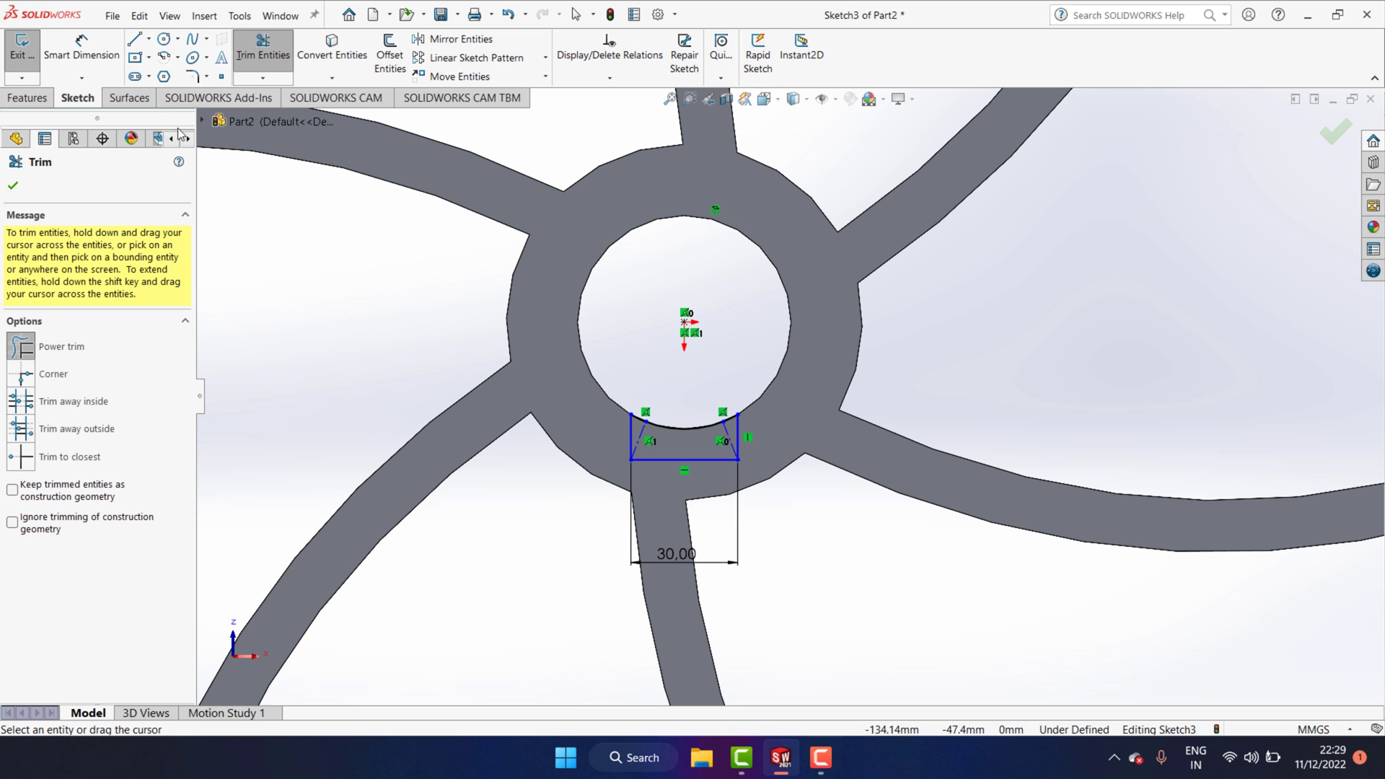
Dimension the keyway notch's height to 12 mm
left_click(81, 50)
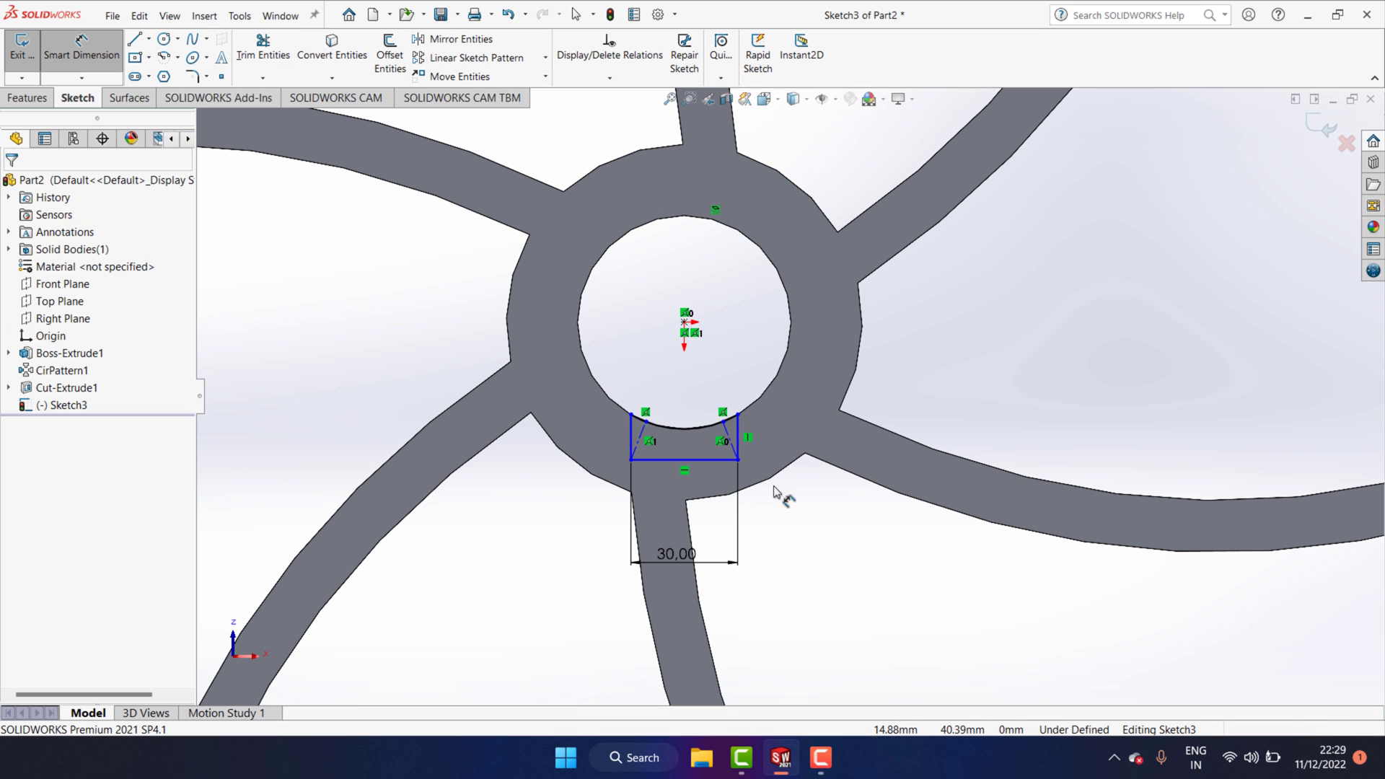
left_click(738, 438)
left_click(931, 436)
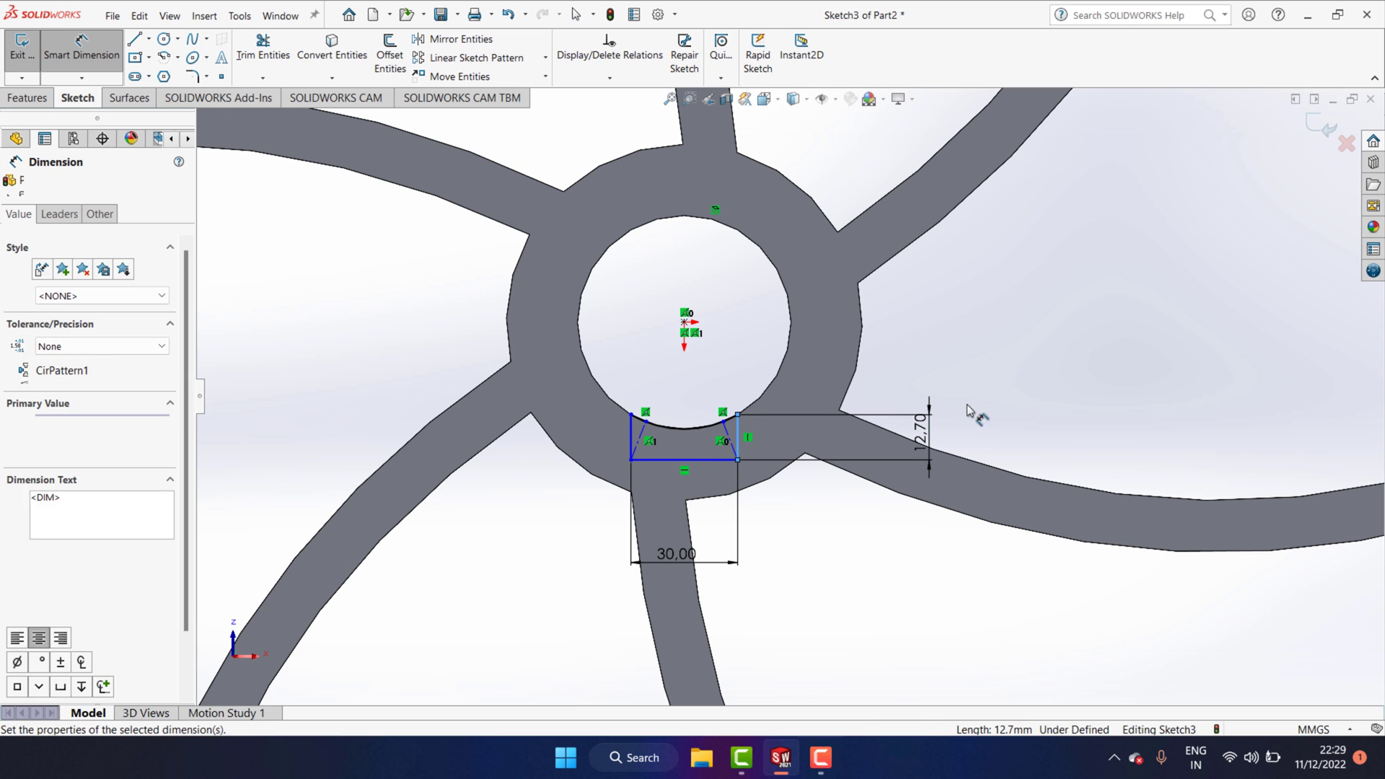
type("12")
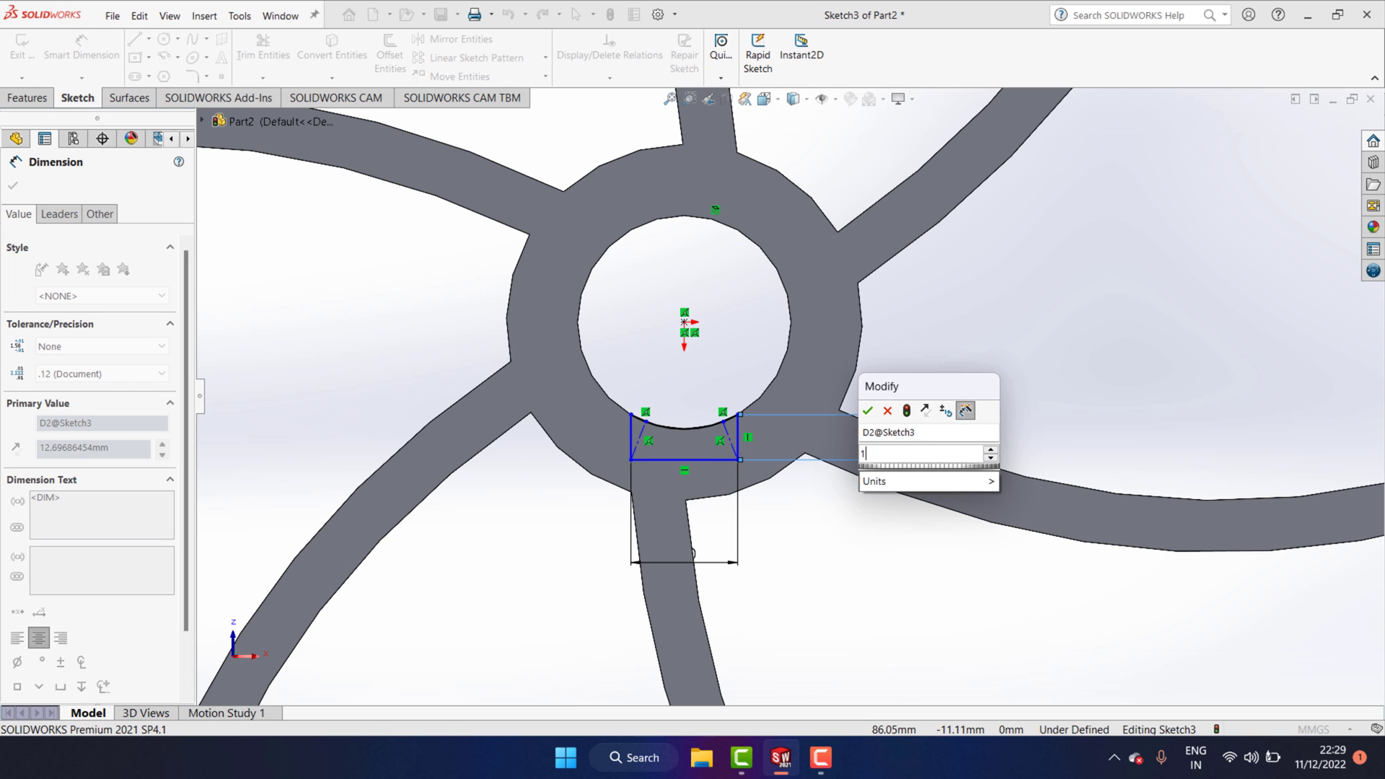
left_click(869, 411)
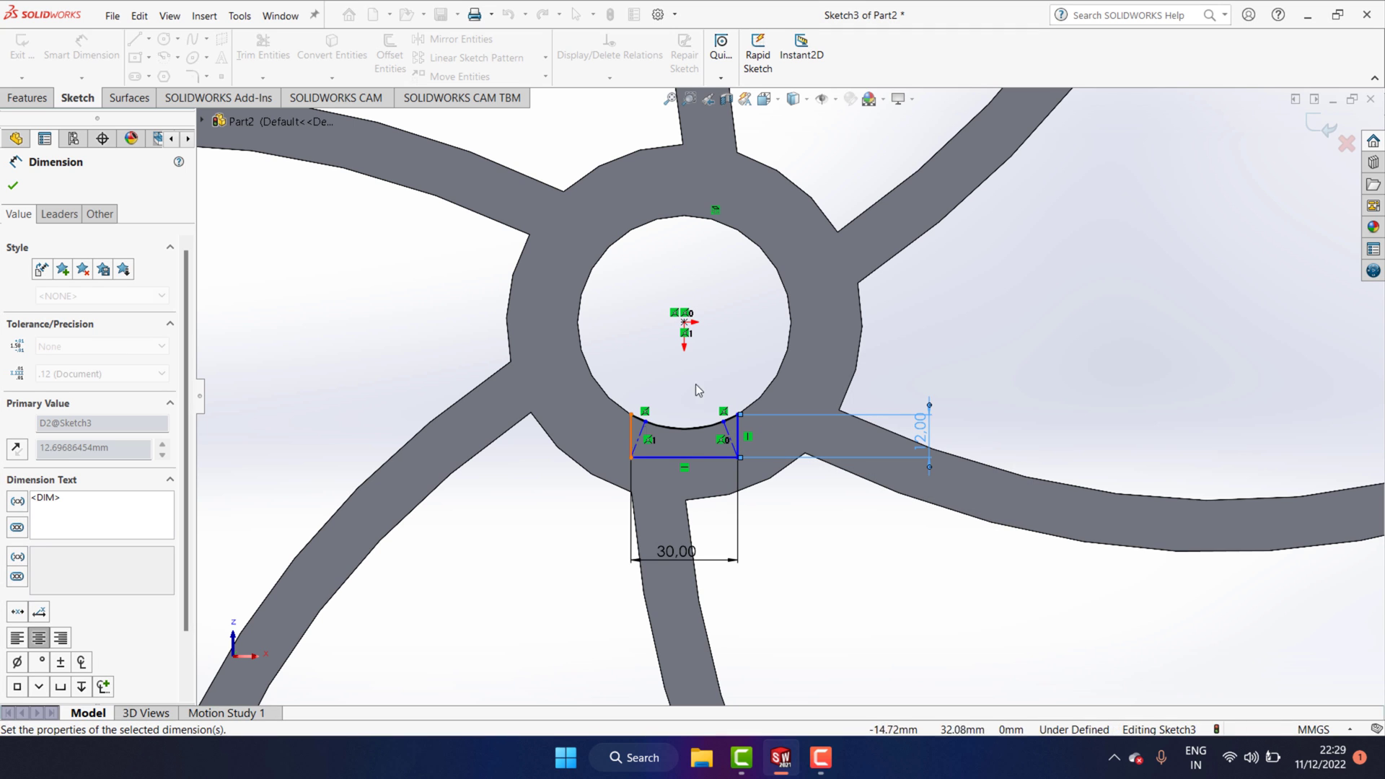
left_click(13, 186)
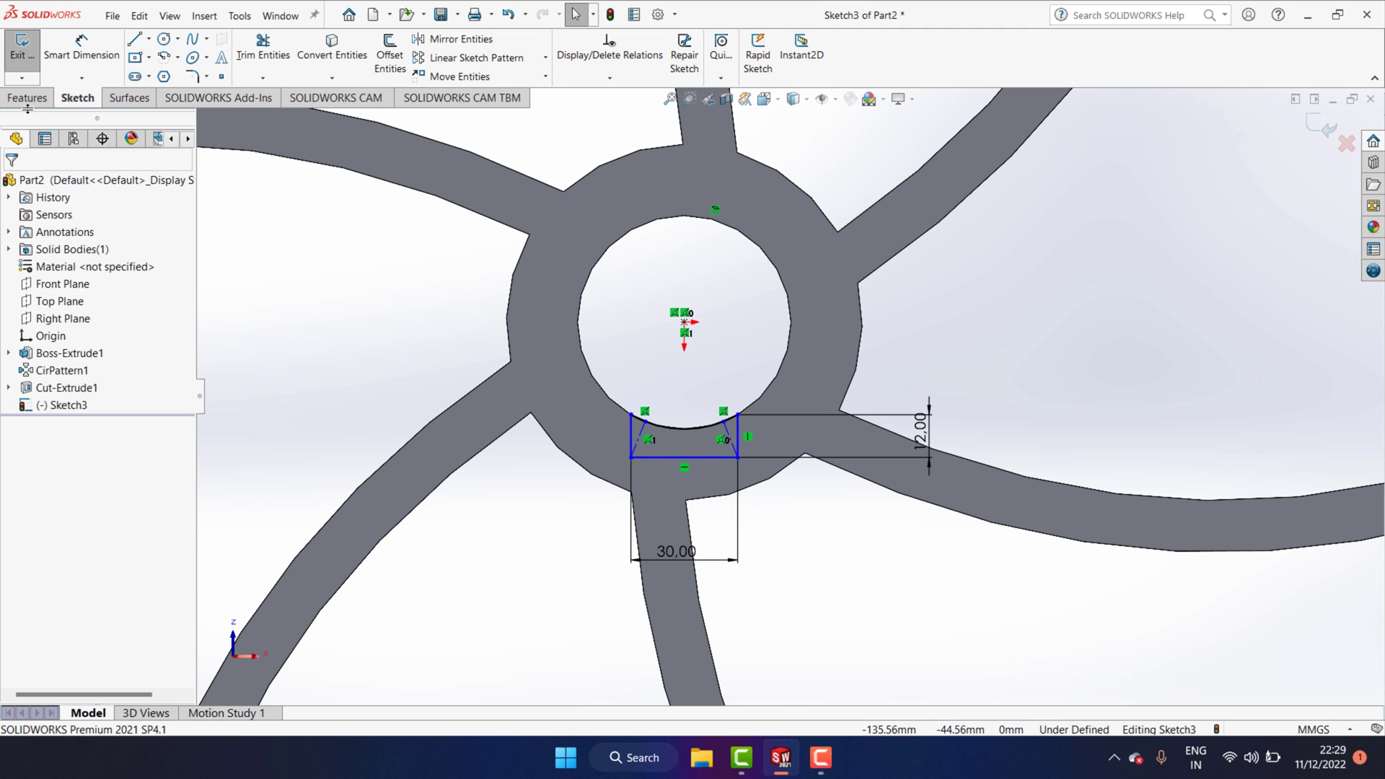
Extrude-cut the keyway sketch, Sketch3, Blind 150 mm into the hub
left_click(29, 98)
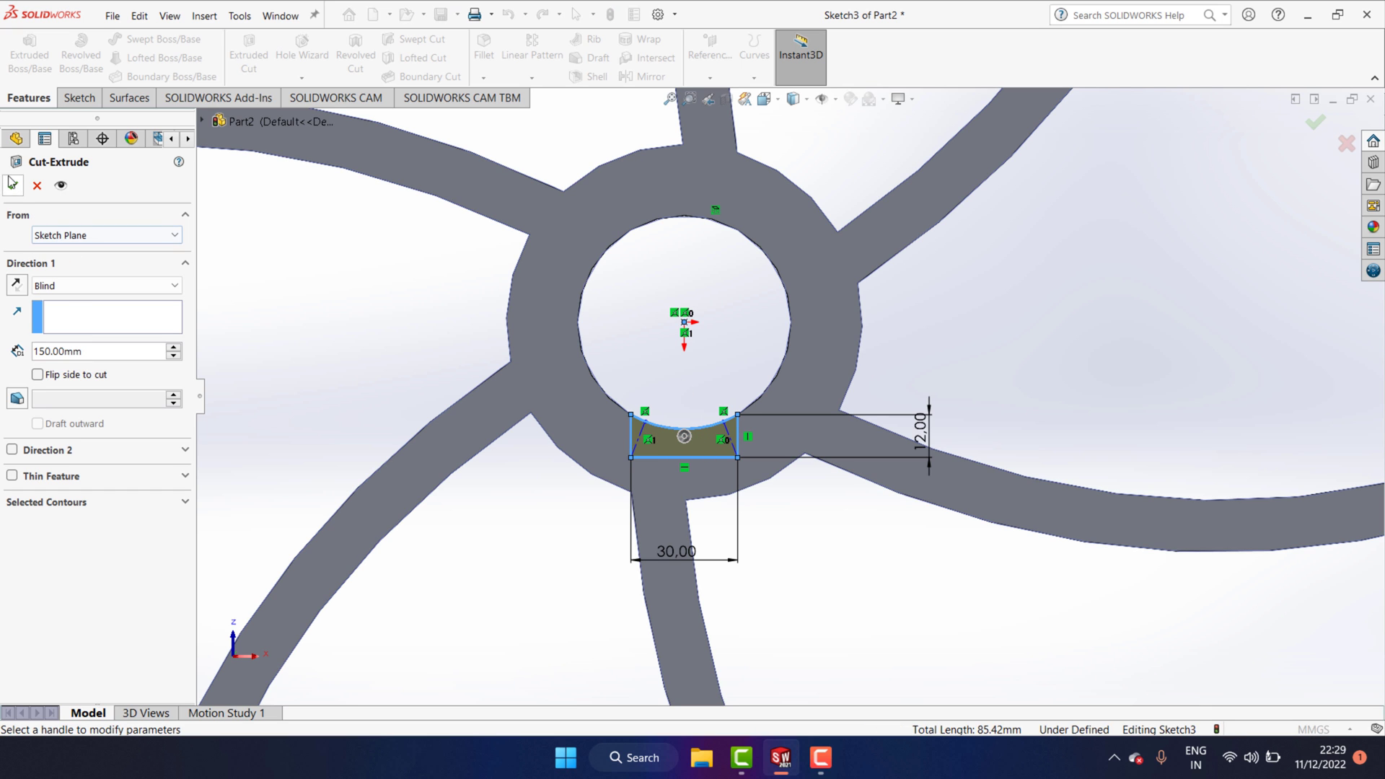
left_click(13, 186)
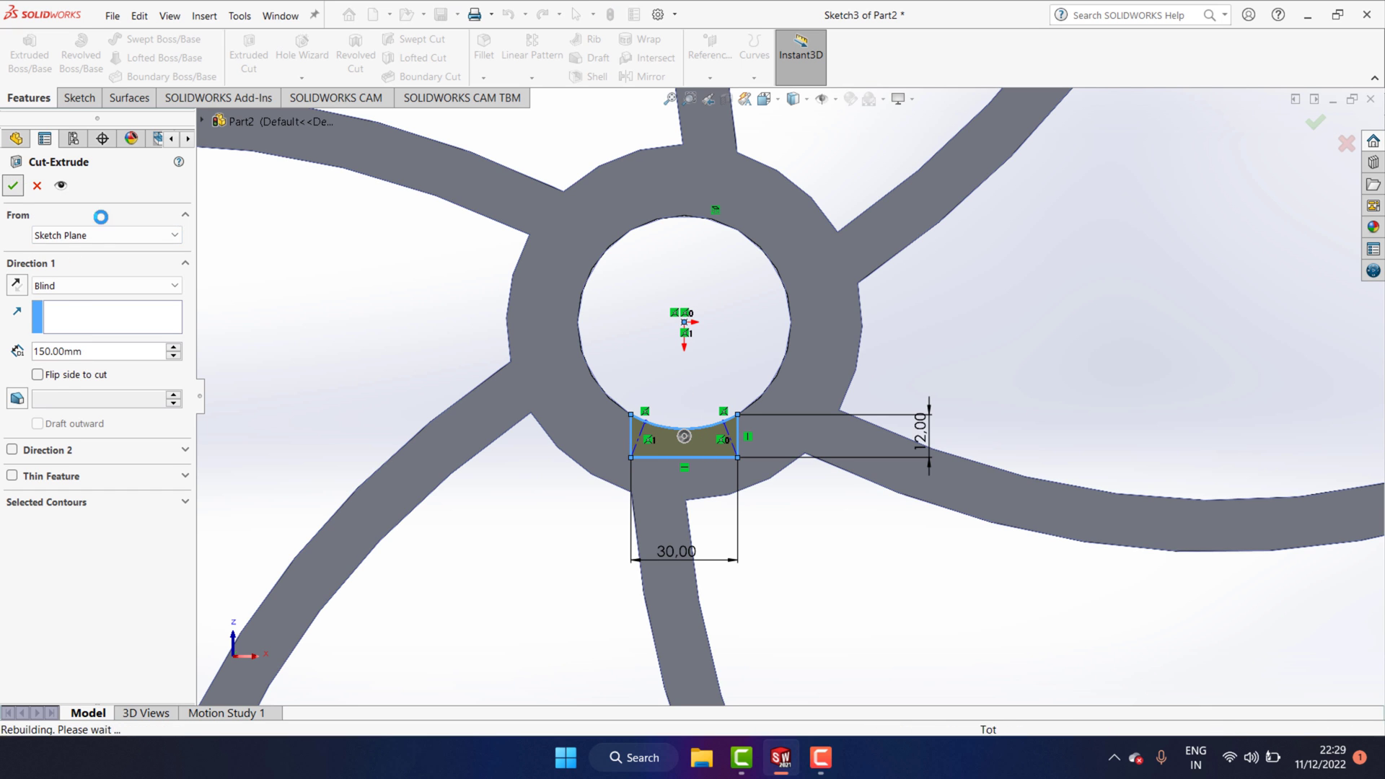
left_click(830, 551)
scroll(779, 462, "up", 3)
scroll(803, 474, "down", 3)
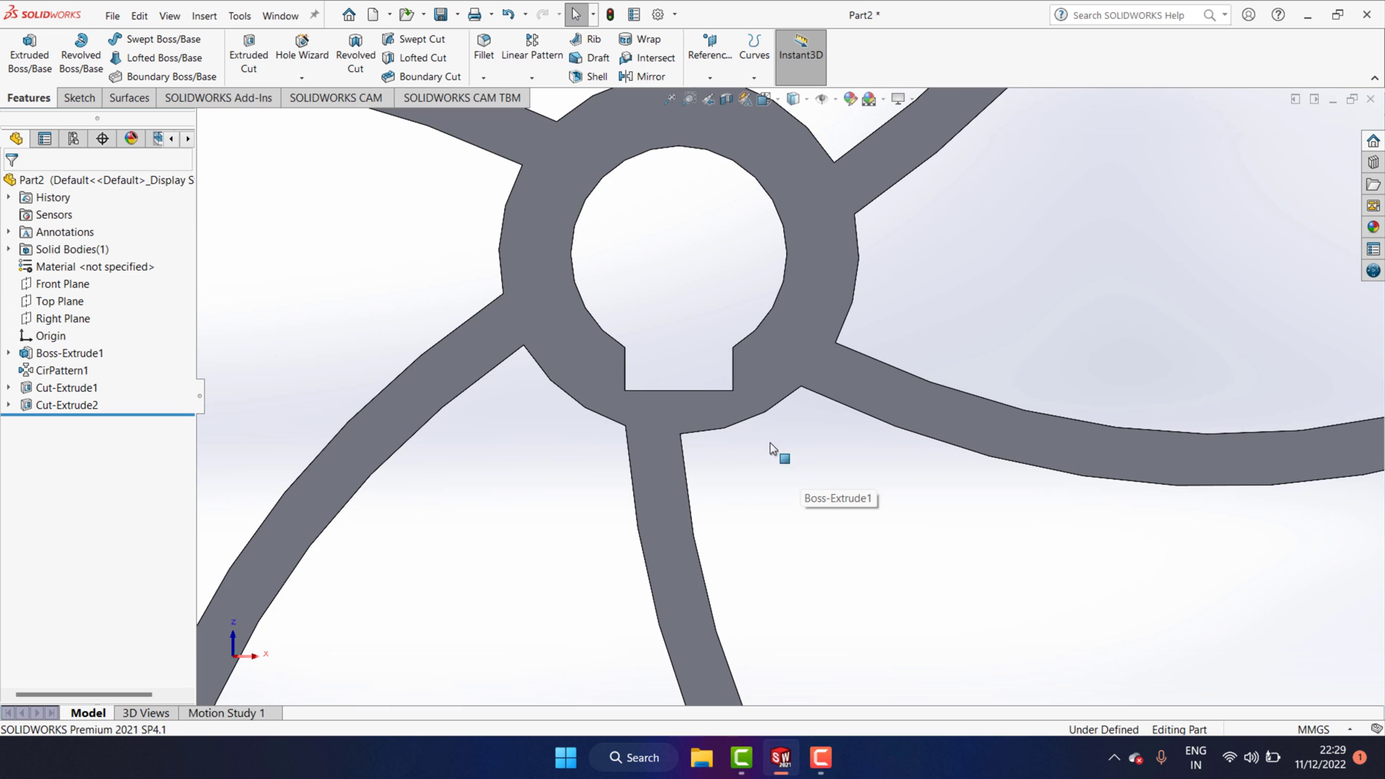
Orbit the impeller and switch to an isometric view
mouse_move(697, 178)
middle_mouse_down()
mouse_move(733, 191)
mouse_move(715, 259)
middle_mouse_up()
left_click(782, 101)
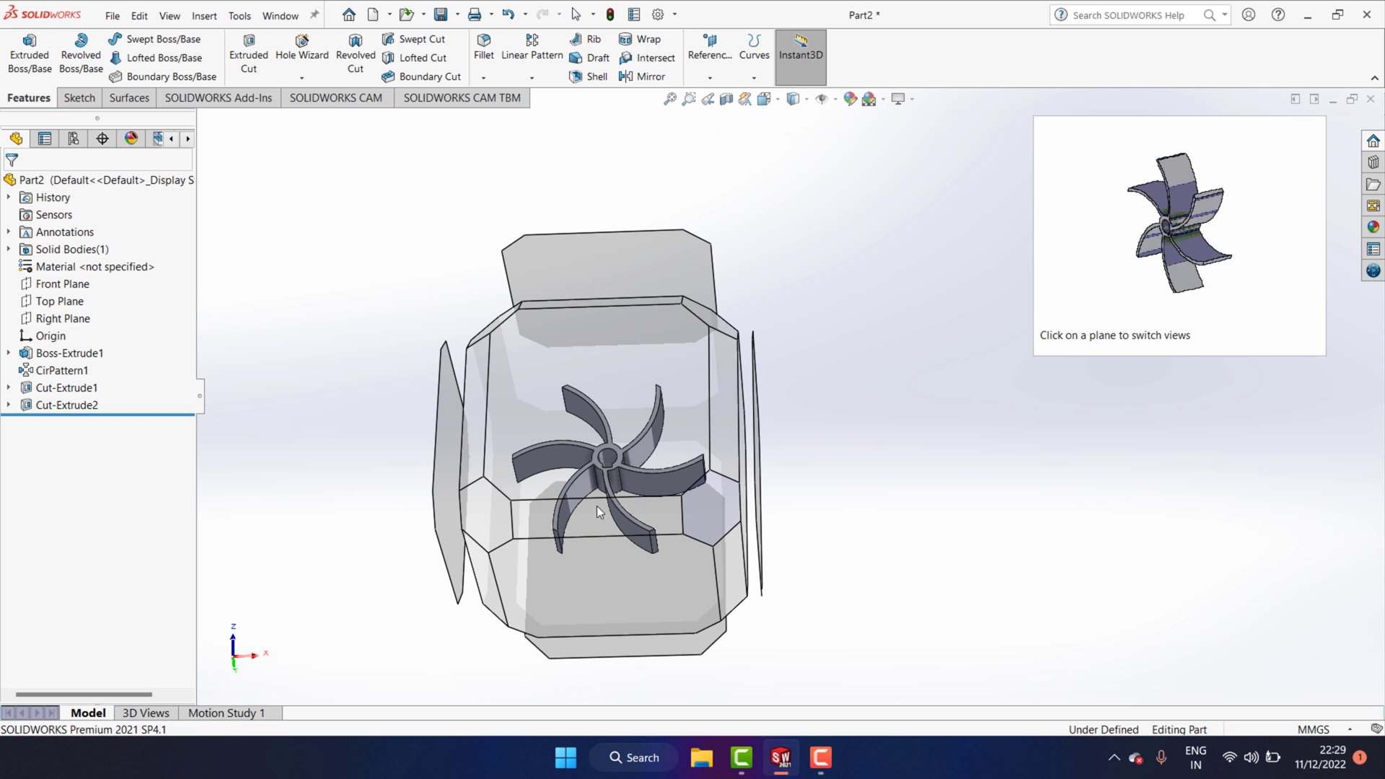
left_click(482, 517)
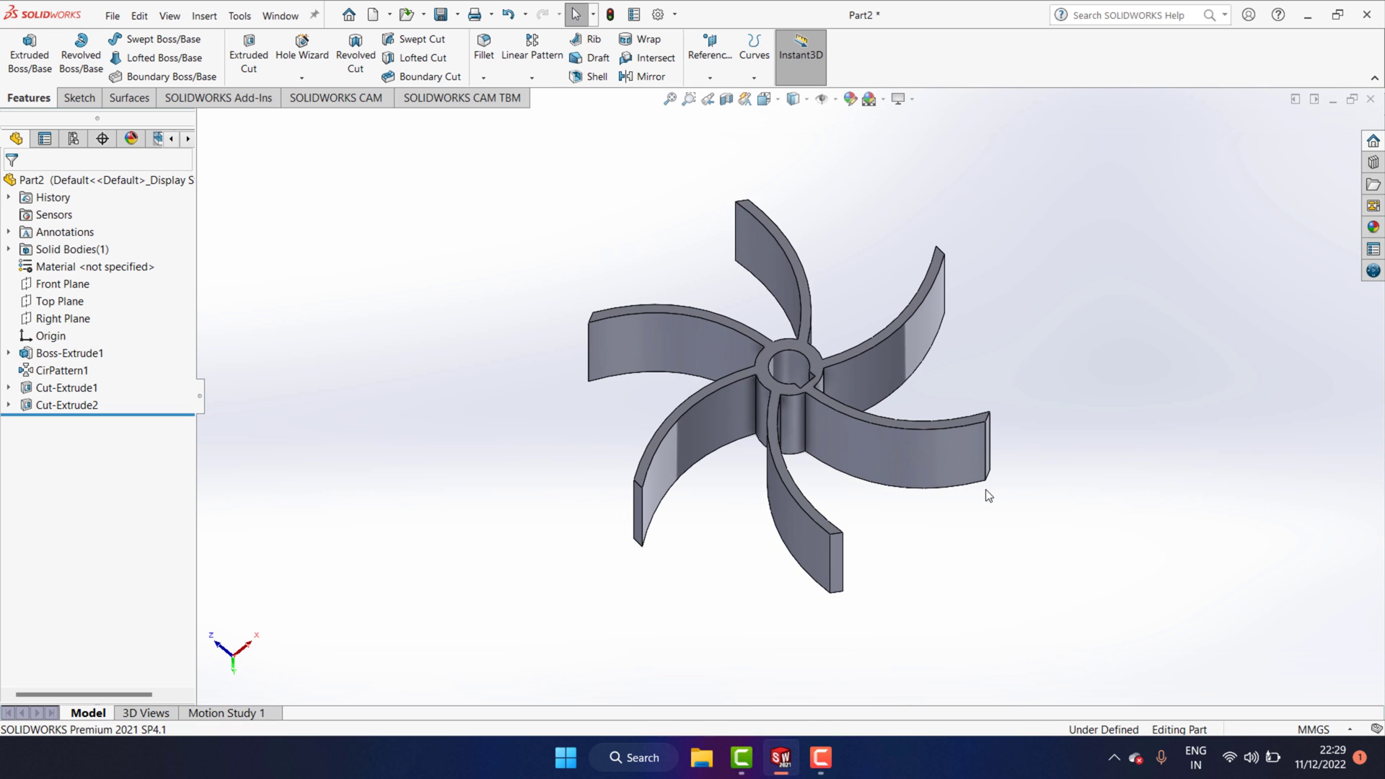
scroll(646, 266, "down", 3)
scroll(597, 276, "down", 3)
scroll(651, 341, "down", 3)
scroll(651, 341, "down", 2)
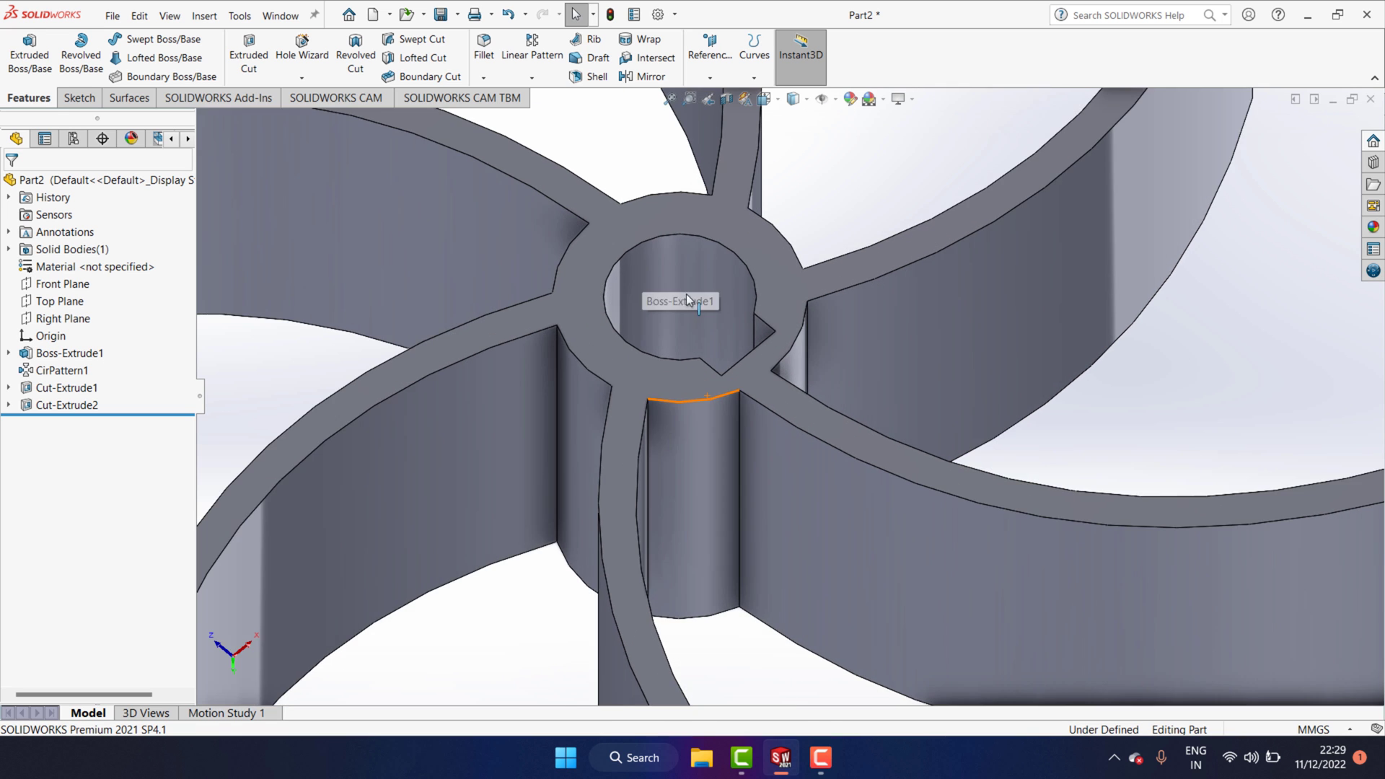
scroll(686, 293, "down", 2)
scroll(761, 281, "down", 2)
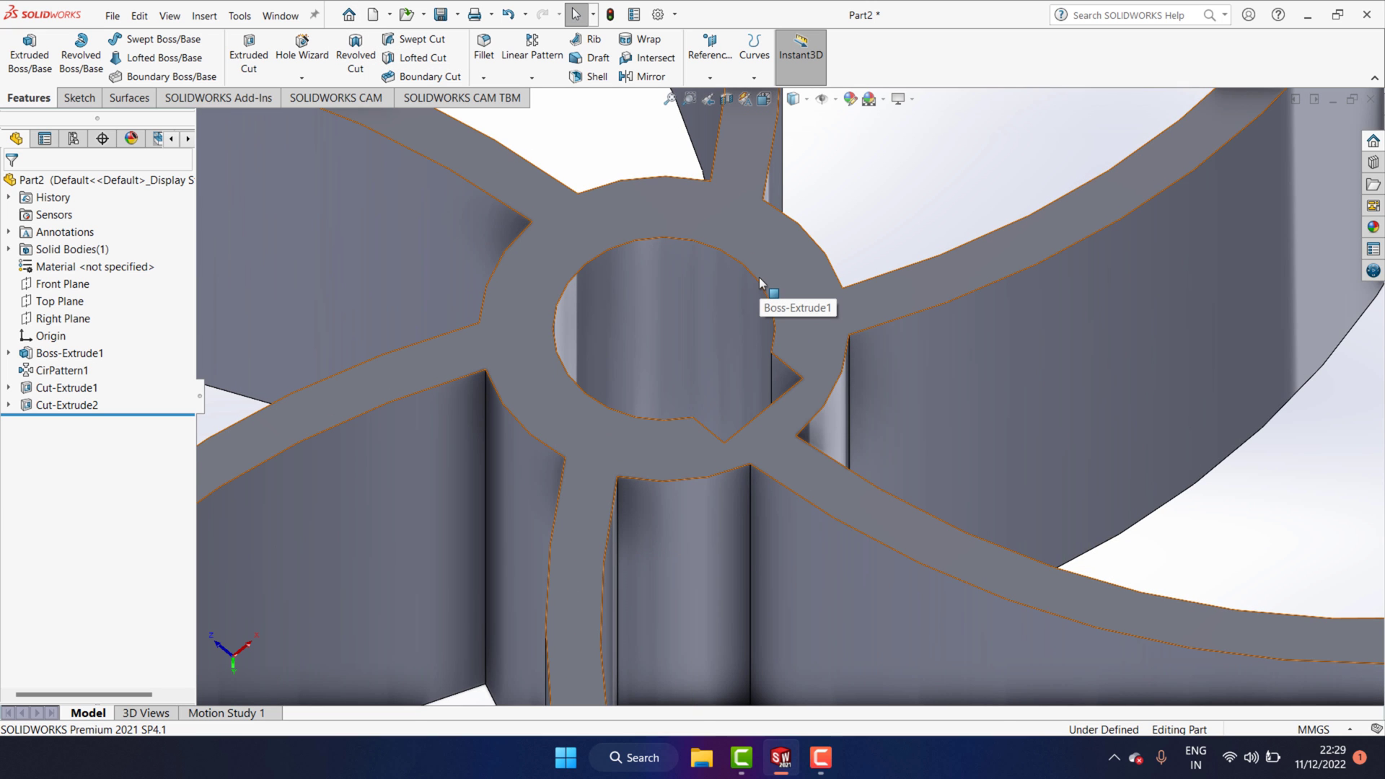
Chamfer the bore's top edge 5 mm at 45° as Chamfer1
left_click(482, 78)
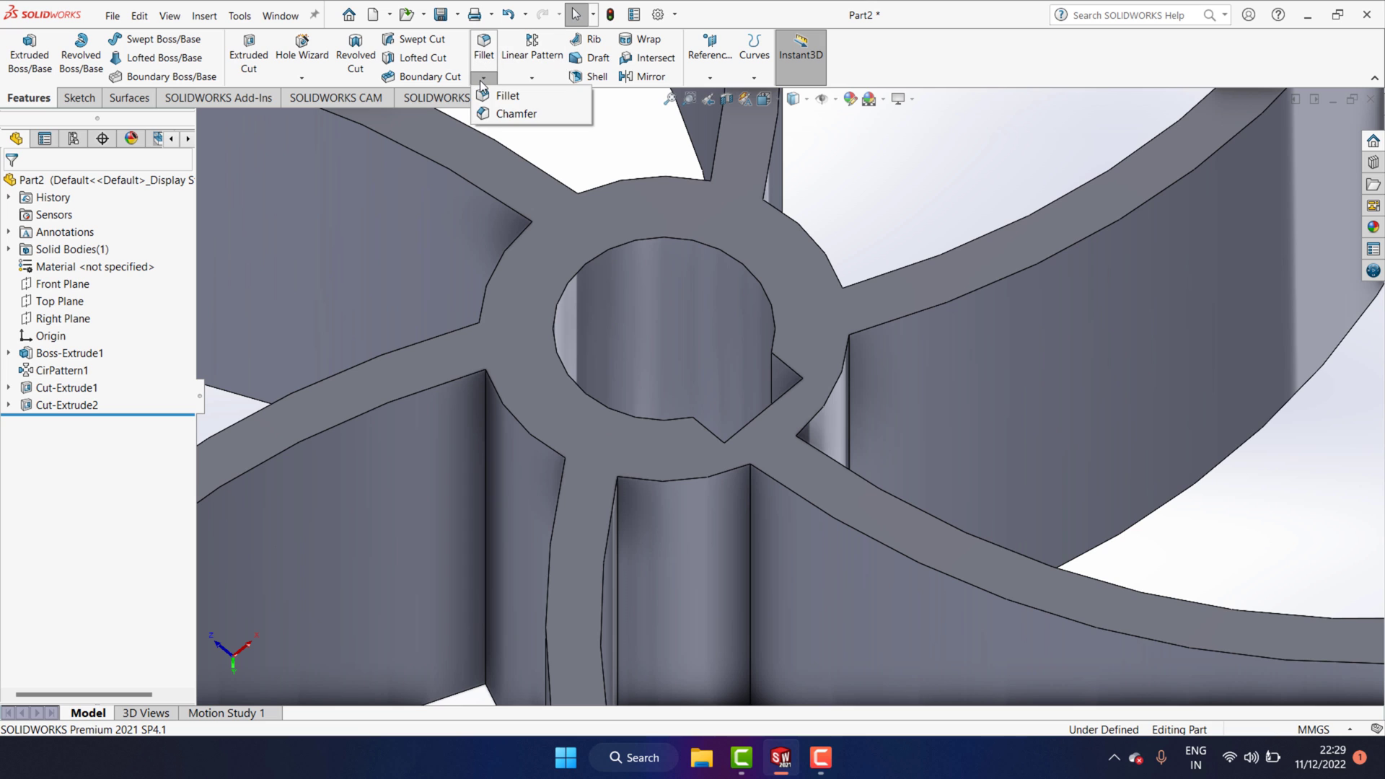
left_click(507, 116)
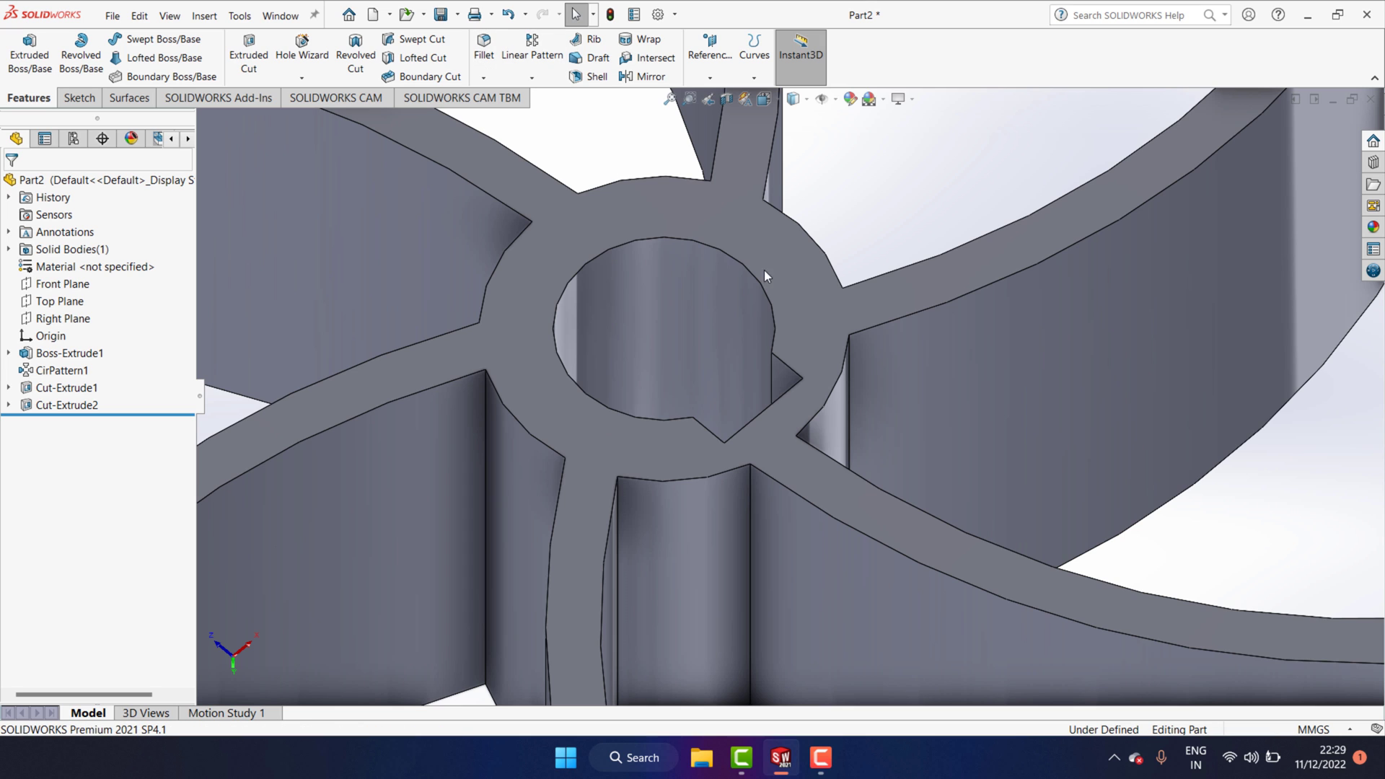
left_click(708, 250)
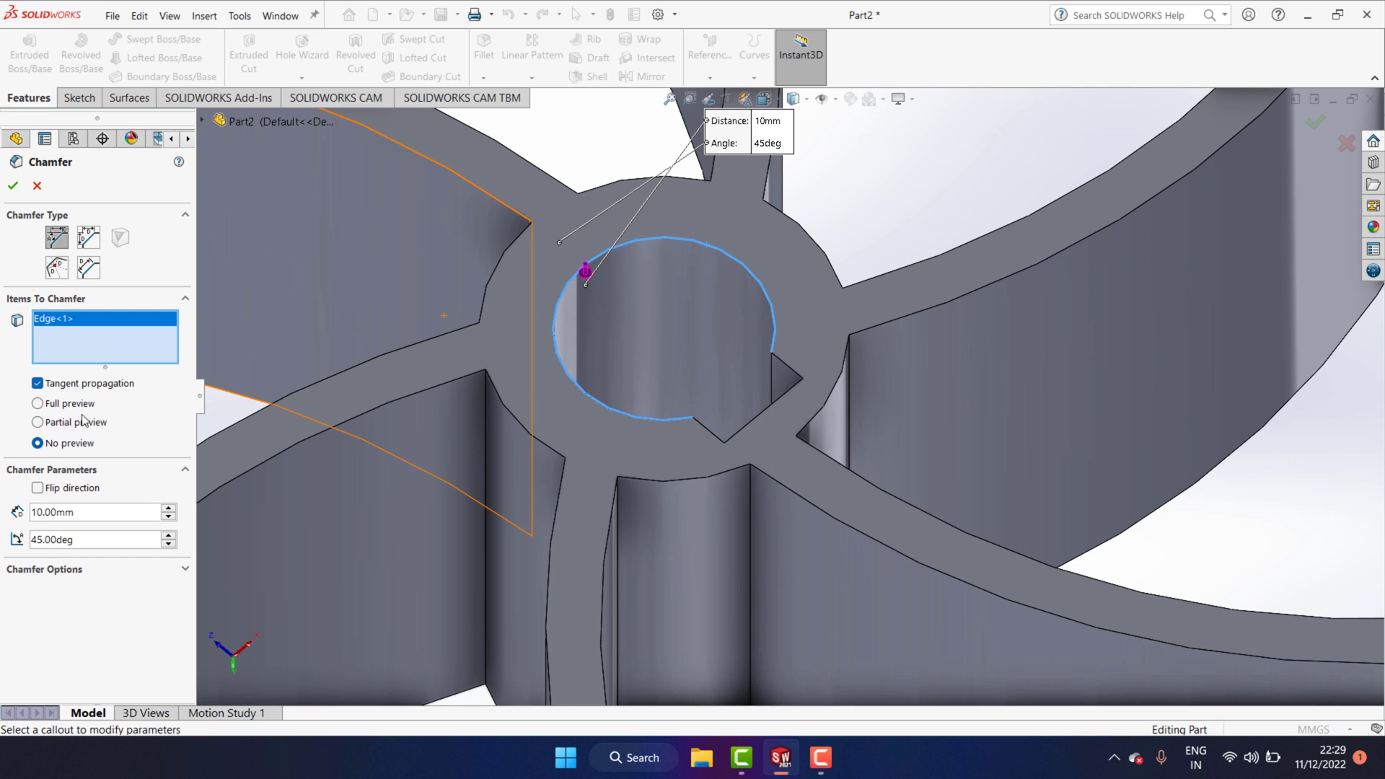
double_click(81, 511)
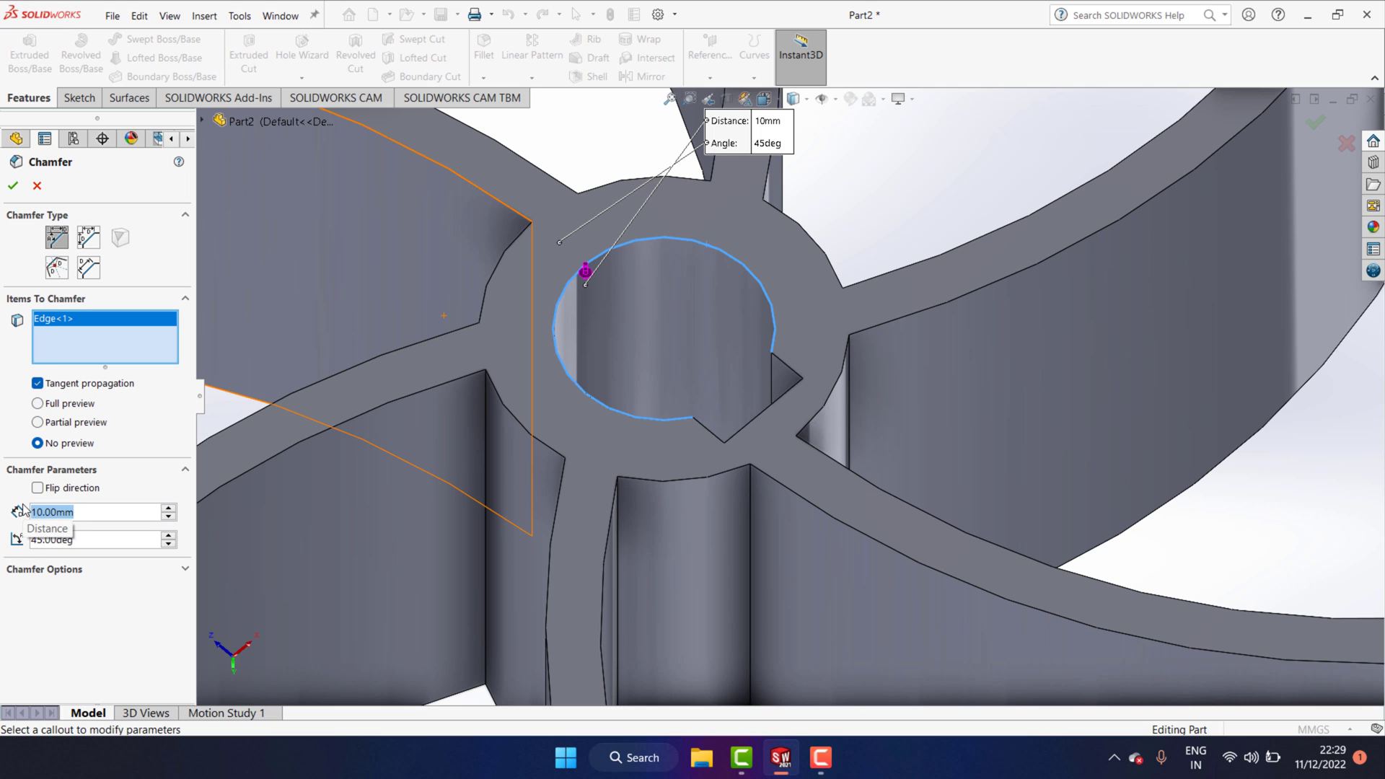
type("5")
key("Return")
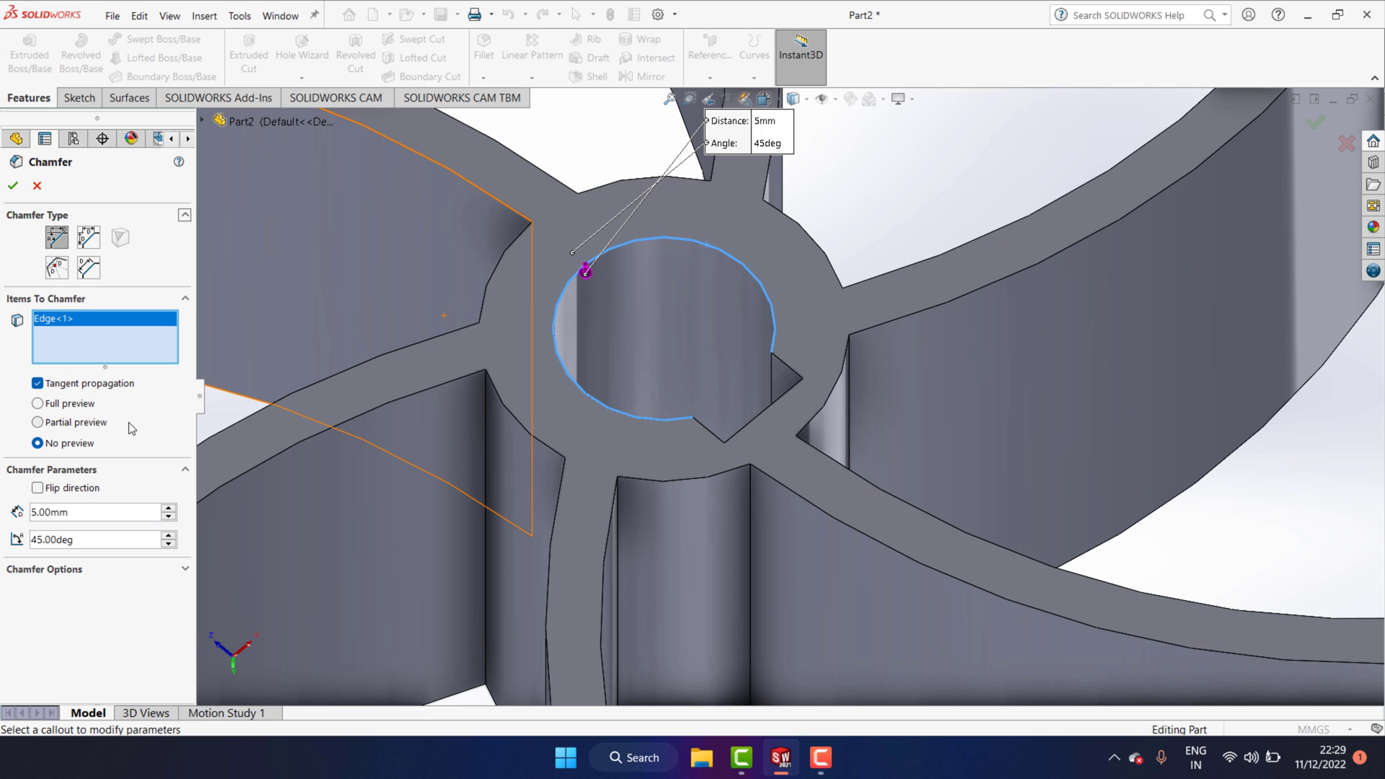
left_click(12, 186)
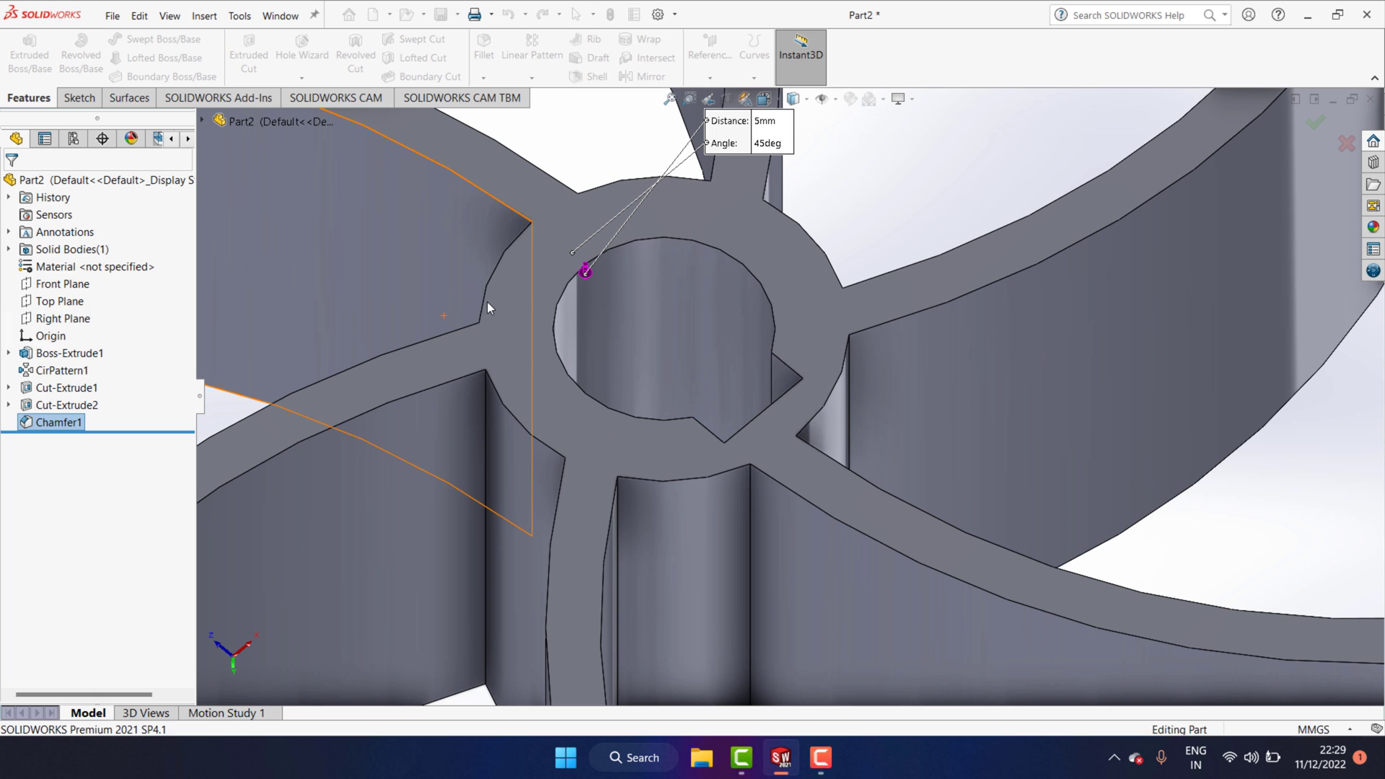
middle_click_drag(485, 306, 816, 389)
From the underside, chamfer the bore's bottom edge 5 mm at 45° as Chamfer2
scroll(902, 575, "up", 3)
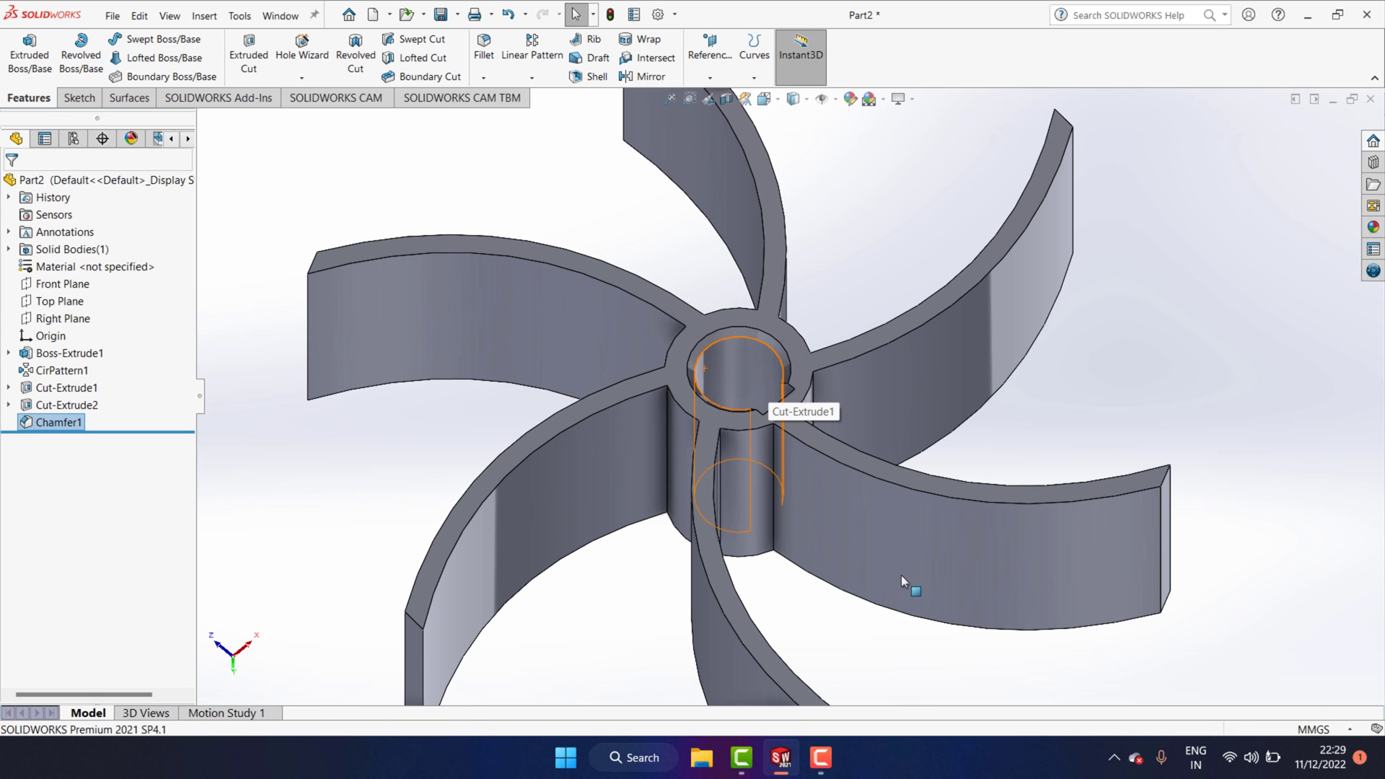
scroll(796, 543, "down", 3)
middle_click_drag(783, 590, 335, 105)
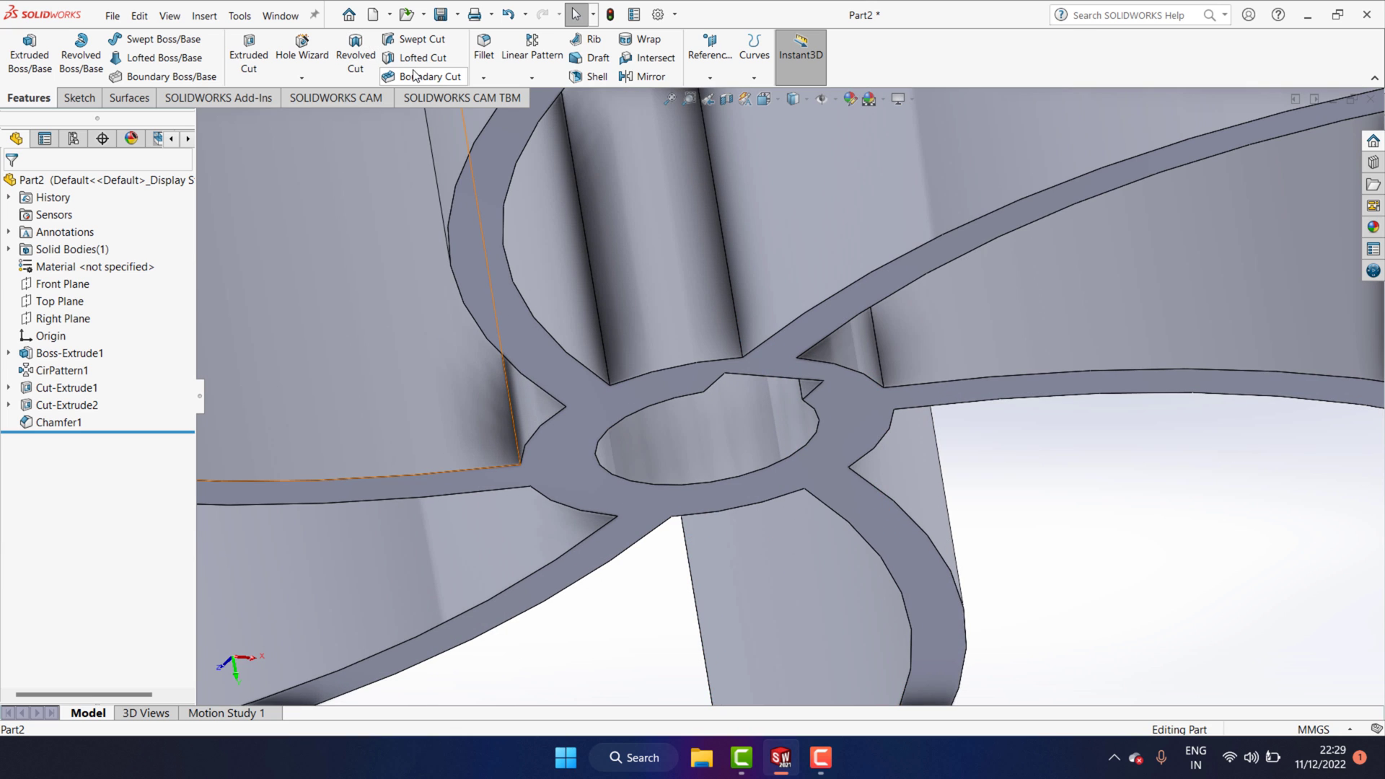
left_click(485, 77)
left_click(509, 111)
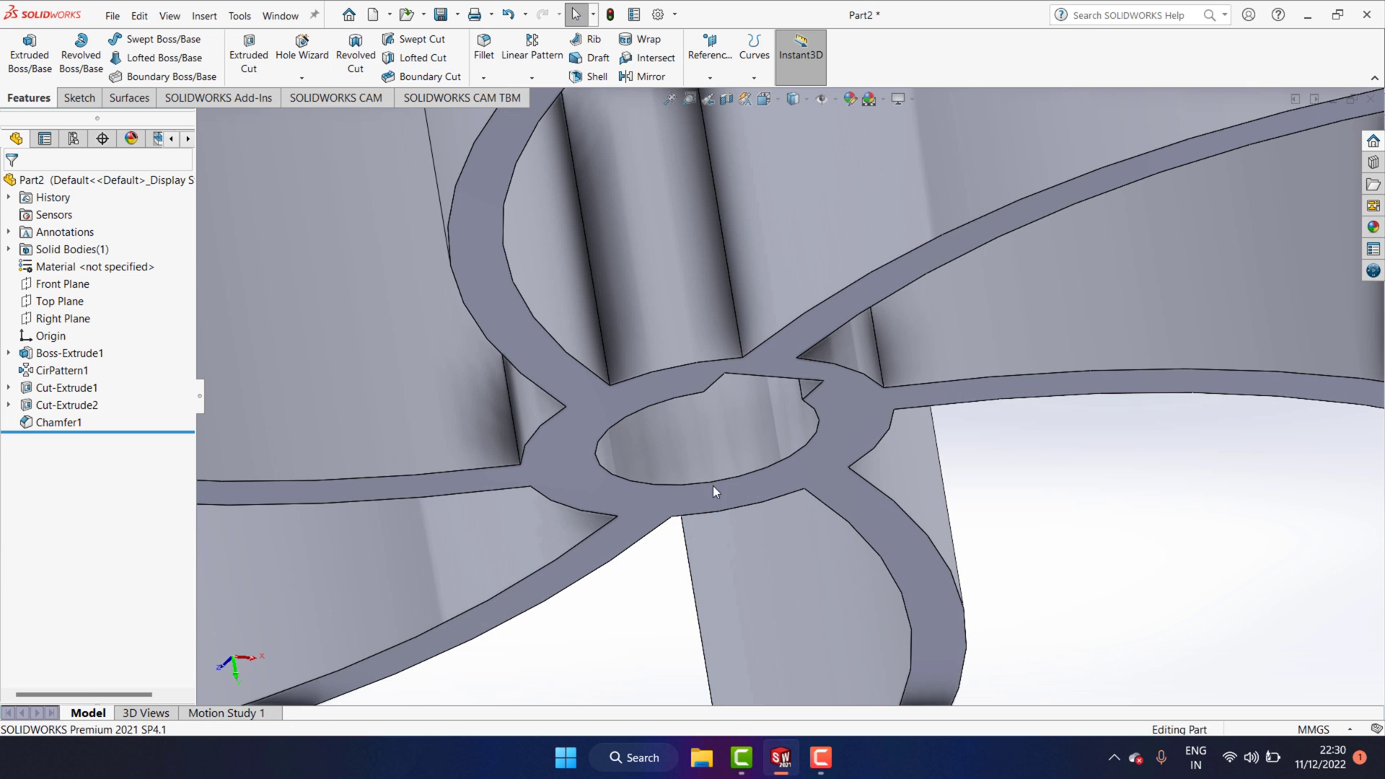
left_click(672, 400)
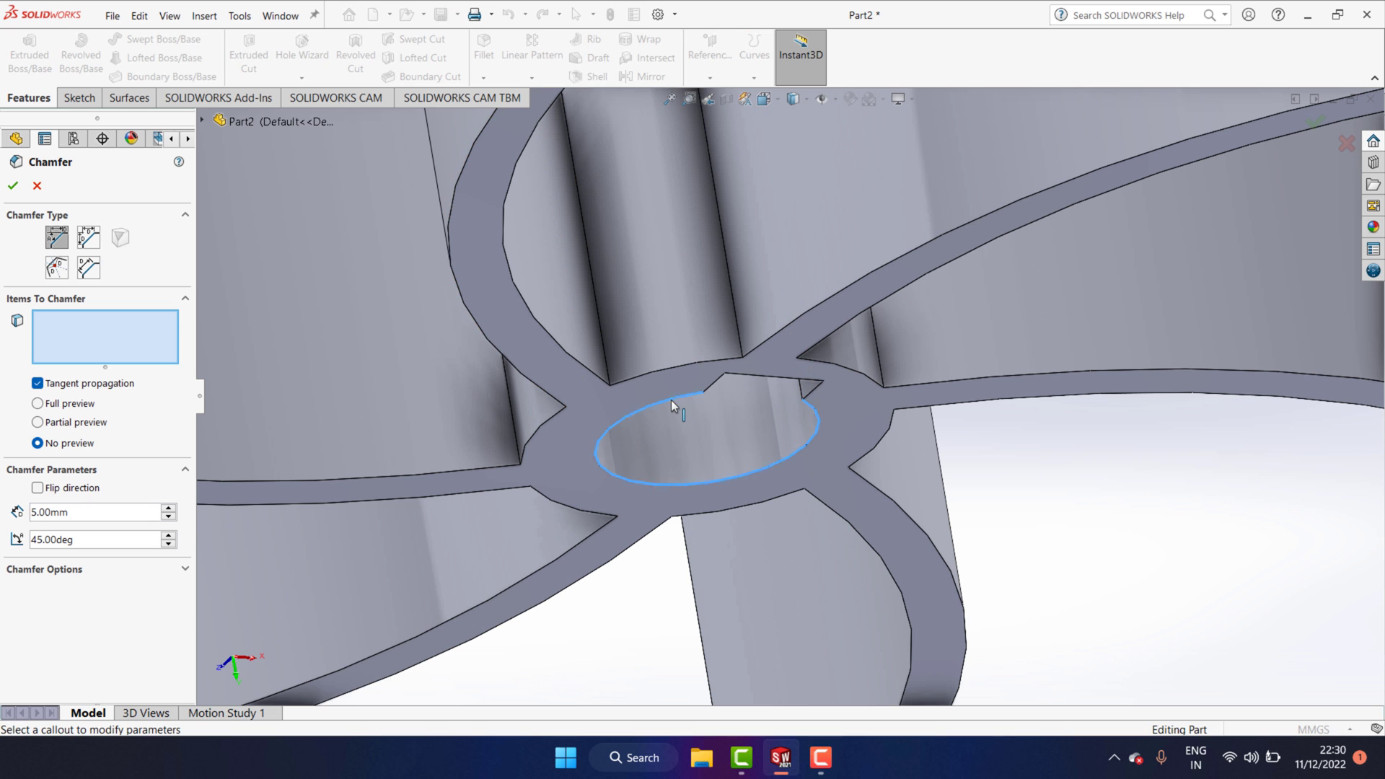
left_click(12, 186)
middle_click_drag(668, 460, 700, 343)
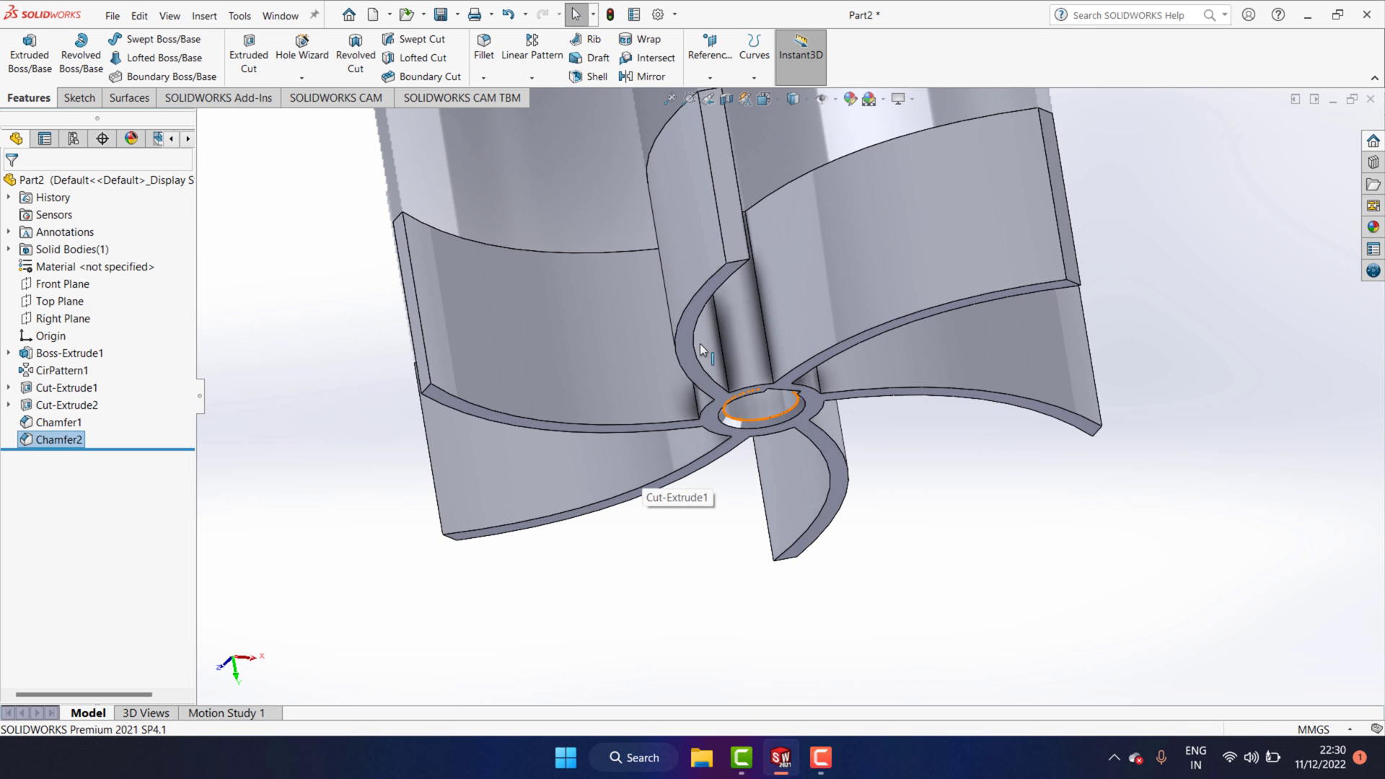
middle_click_drag(744, 264, 788, 462)
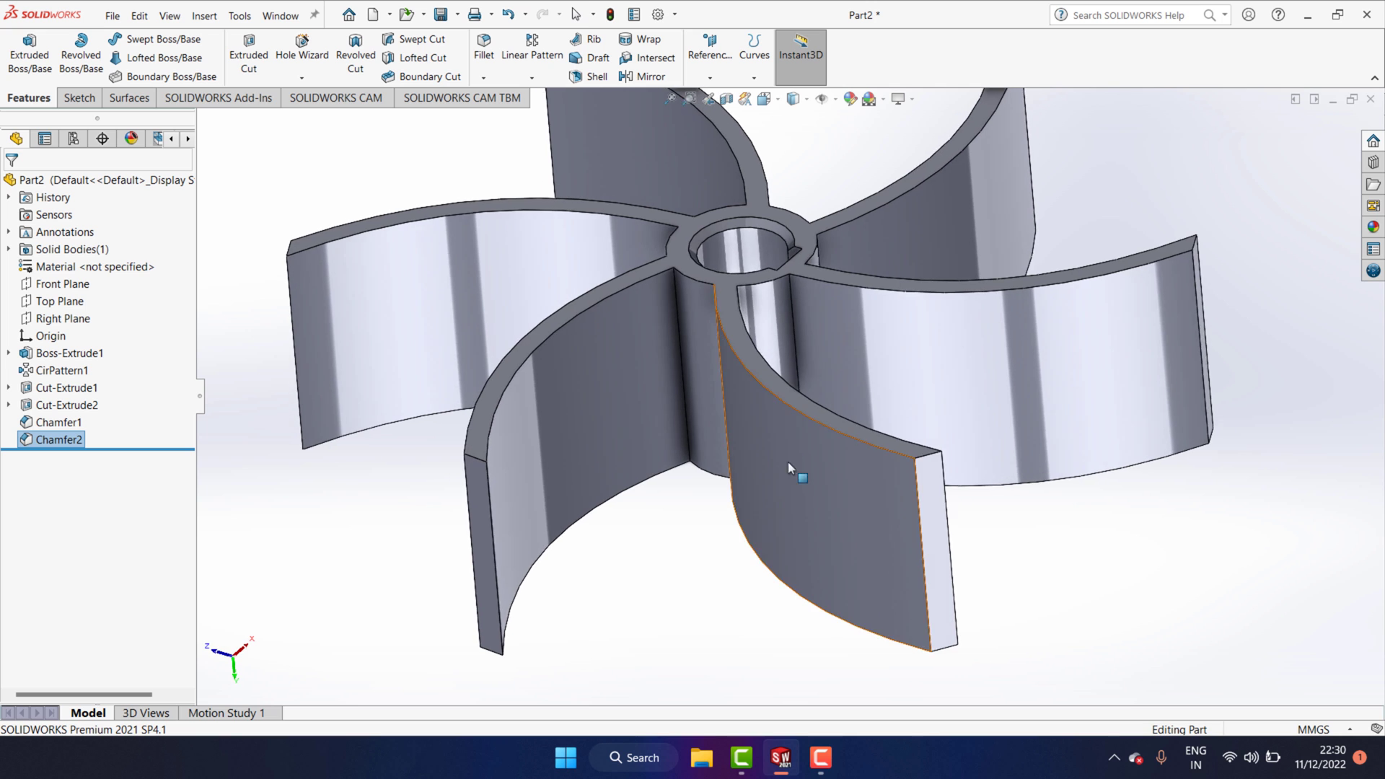
scroll(636, 440, "up", 3)
middle_click_drag(636, 440, 1003, 344)
scroll(906, 288, "down", 2)
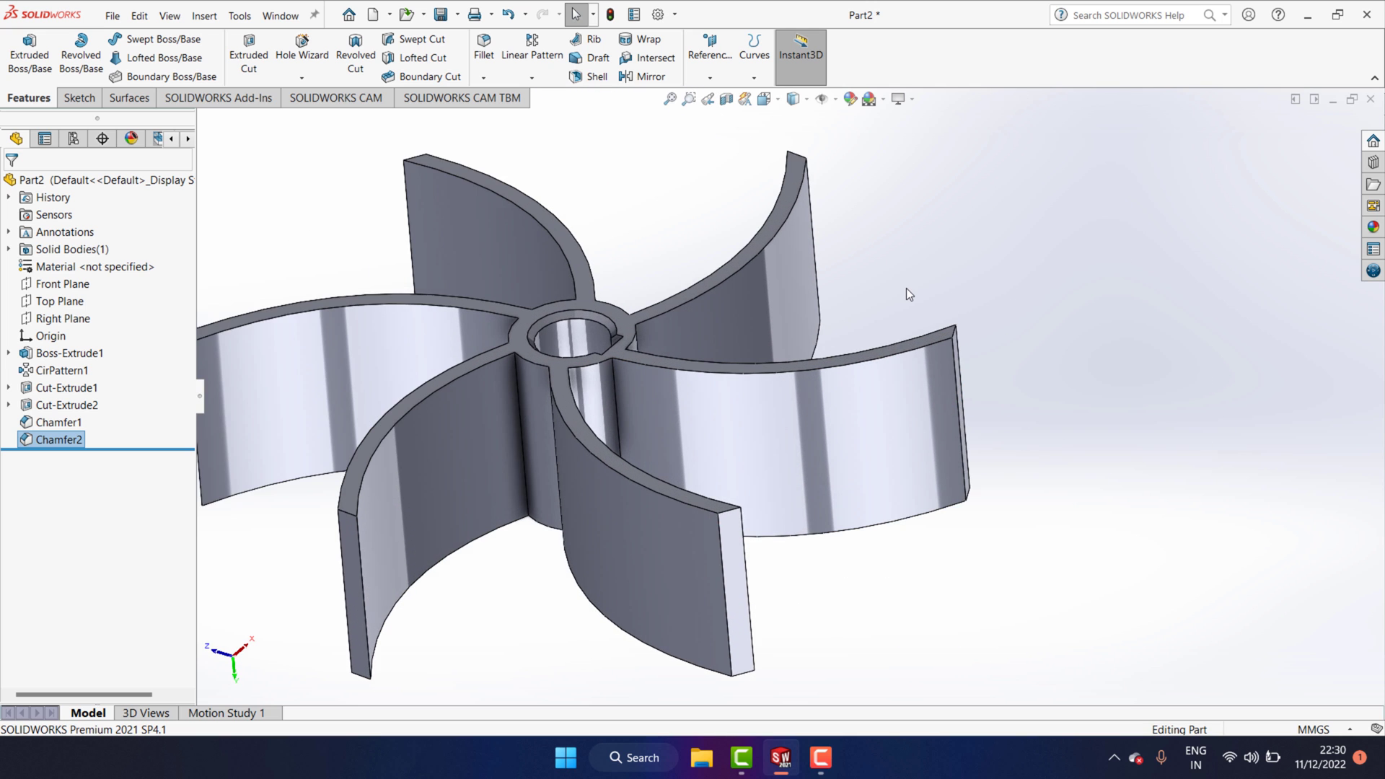
scroll(906, 288, "up", 2)
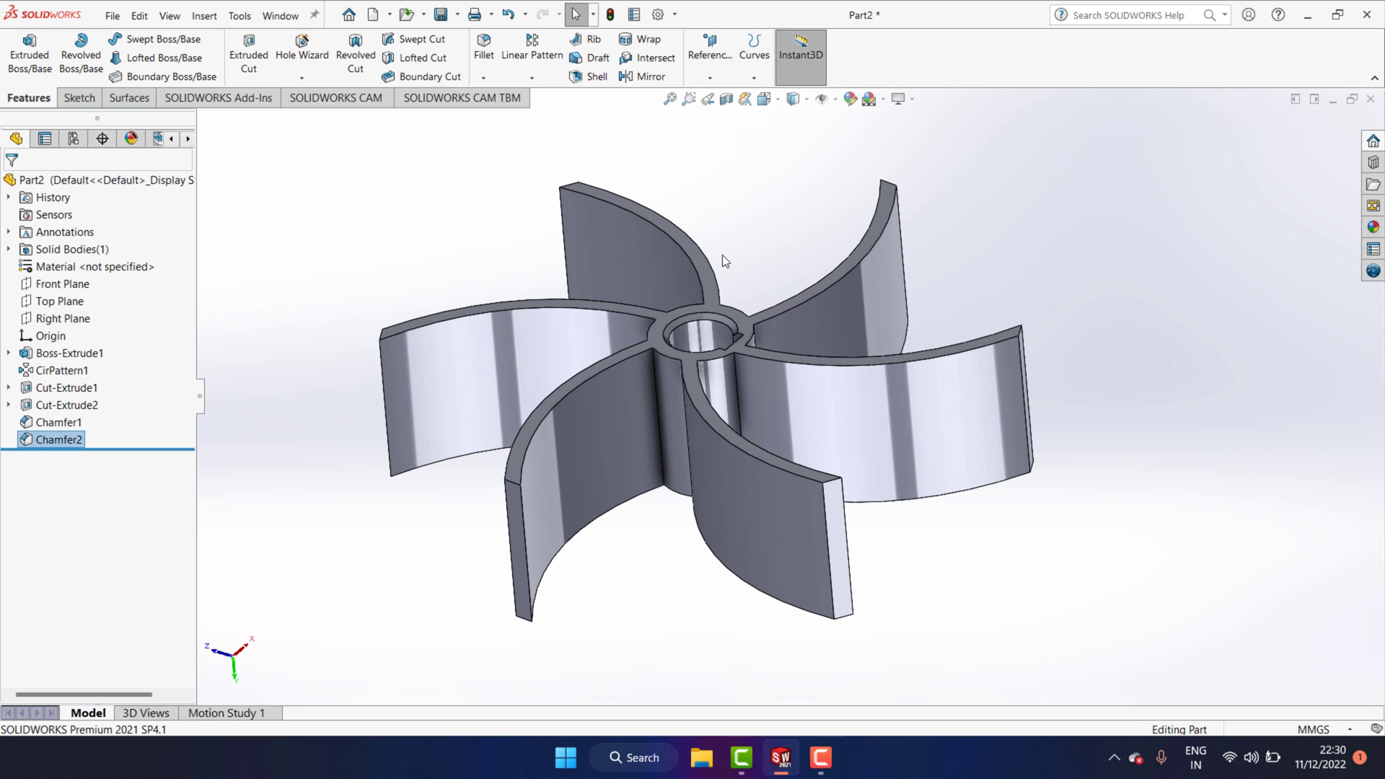
middle_click_drag(681, 309, 707, 330, "ctrl")
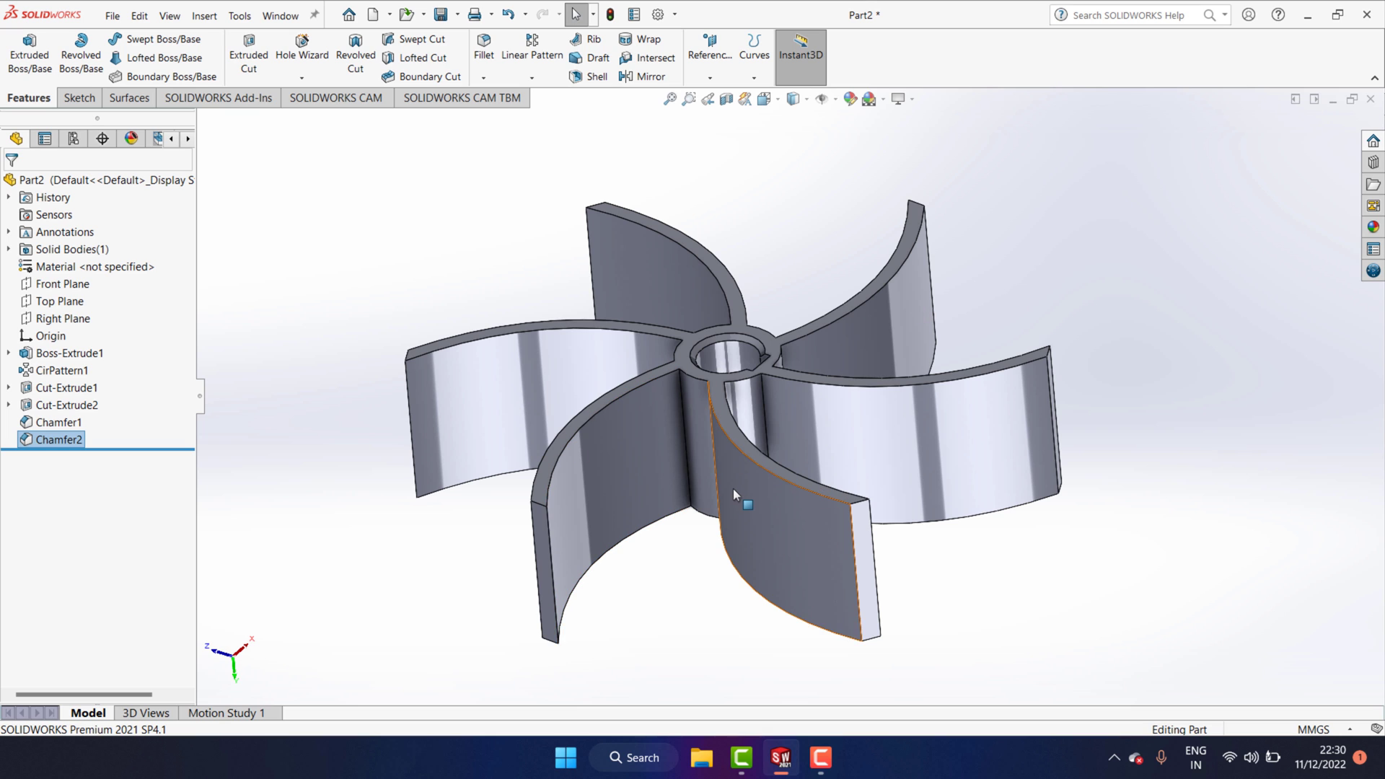
scroll(733, 488, "down", 2)
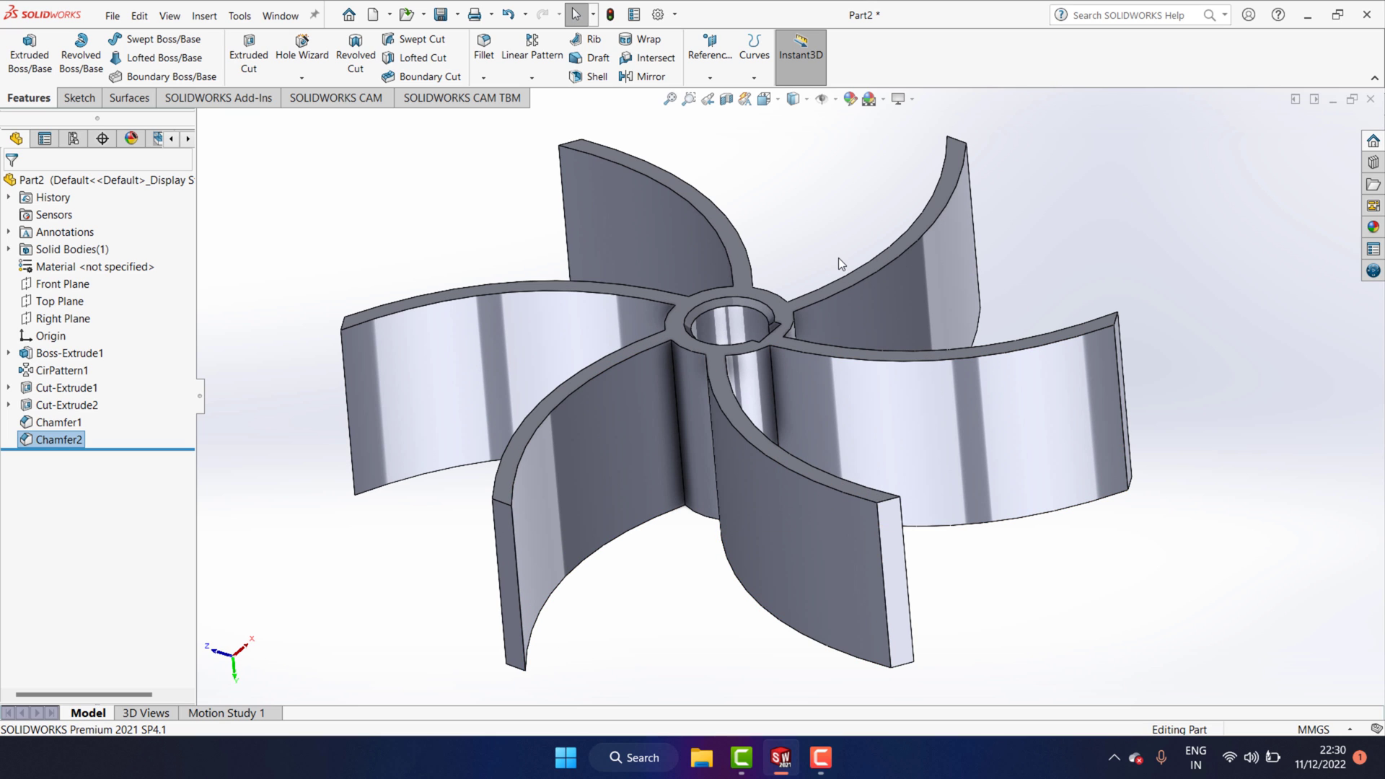